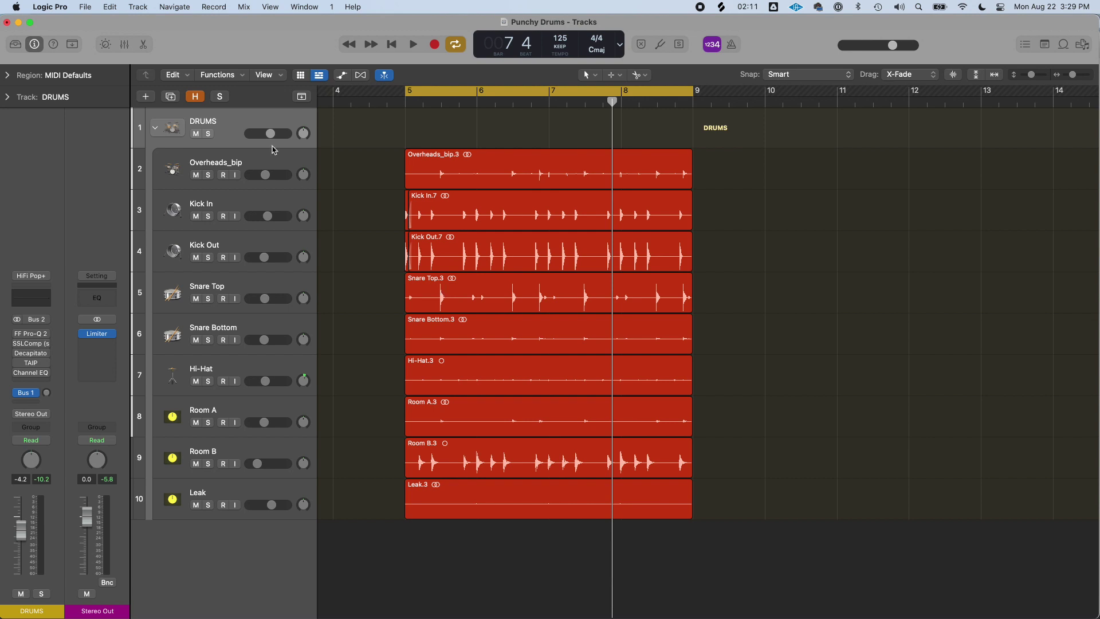
Step: Solo the DRUMS track stack and play back the drums alone
{"action": "left_click", "coordinate": [208, 134]}
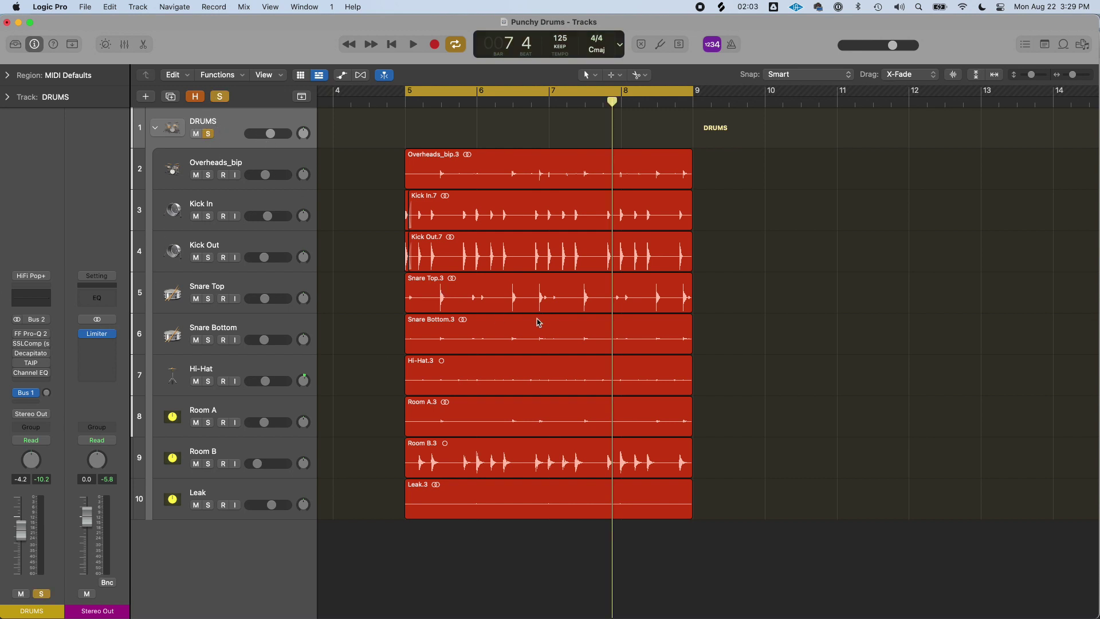
{"action": "key", "text": "space"}
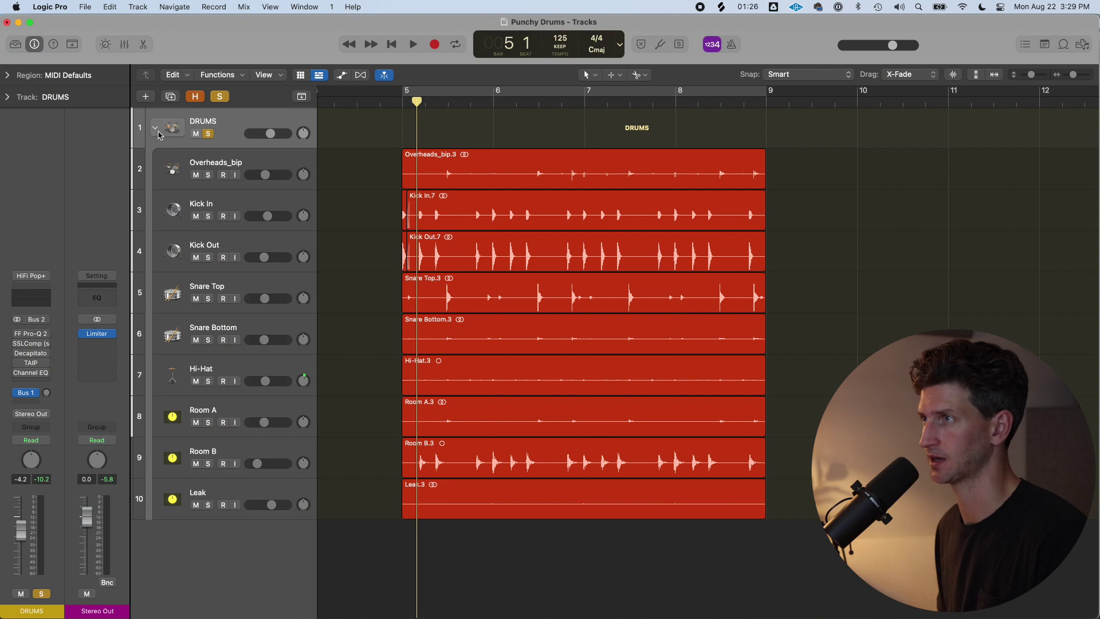
Step: Collapse and re-expand the DRUMS stack, browse its sub-tracks, then select the DRUMS bus track
{"action": "left_click", "coordinate": [156, 129]}
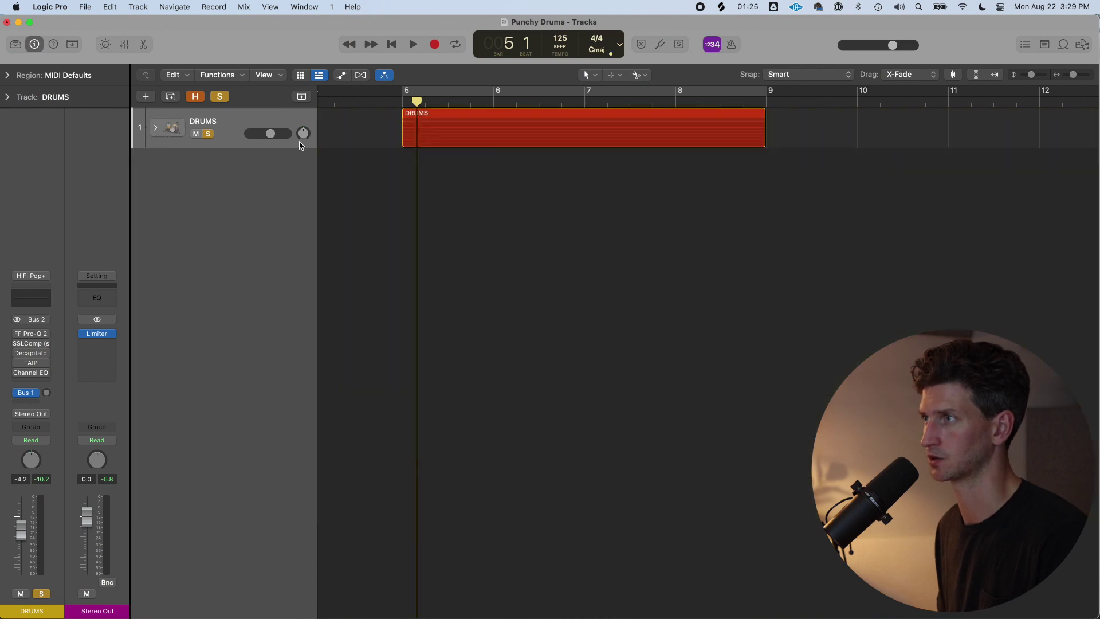
{"action": "left_click", "coordinate": [155, 128]}
{"action": "left_click", "coordinate": [259, 164]}
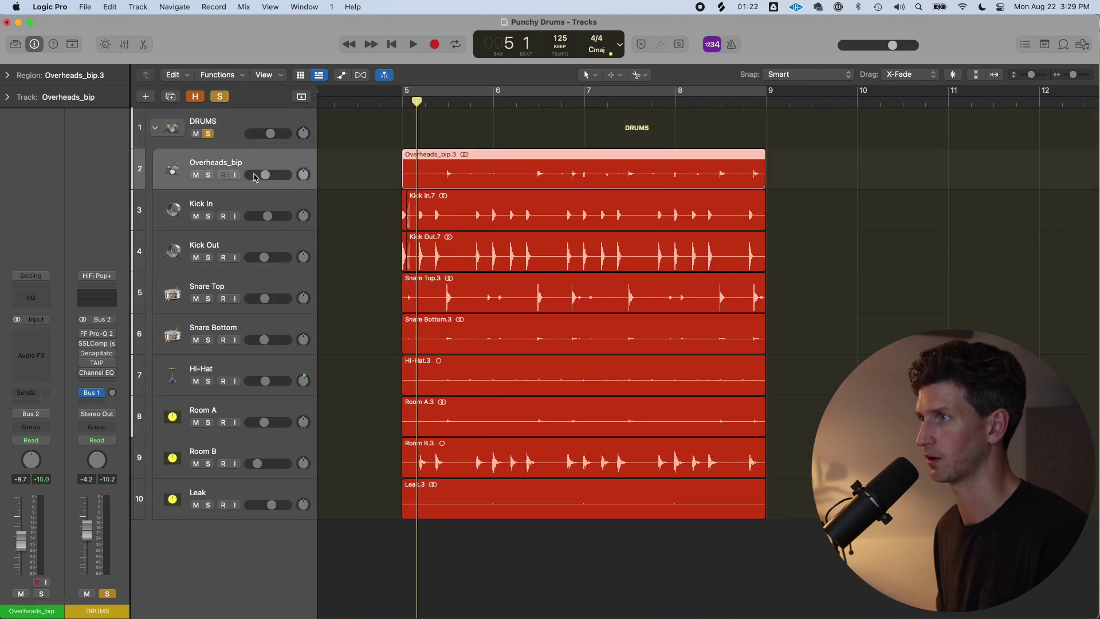
{"action": "left_click", "coordinate": [267, 487]}
{"action": "left_click", "coordinate": [281, 162]}
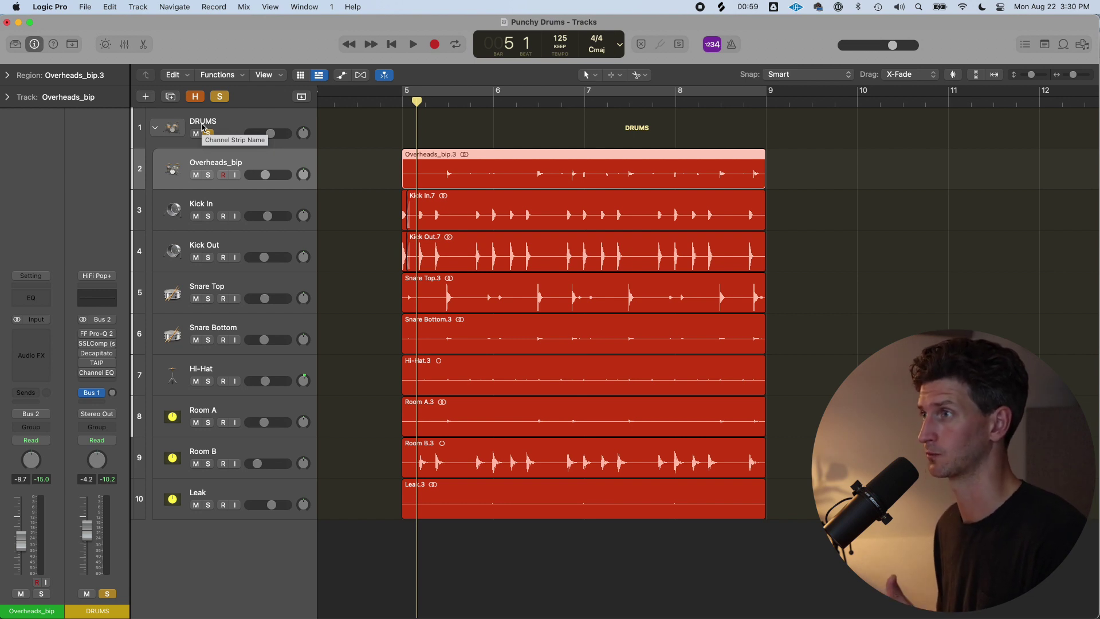
{"action": "left_click", "coordinate": [202, 124]}
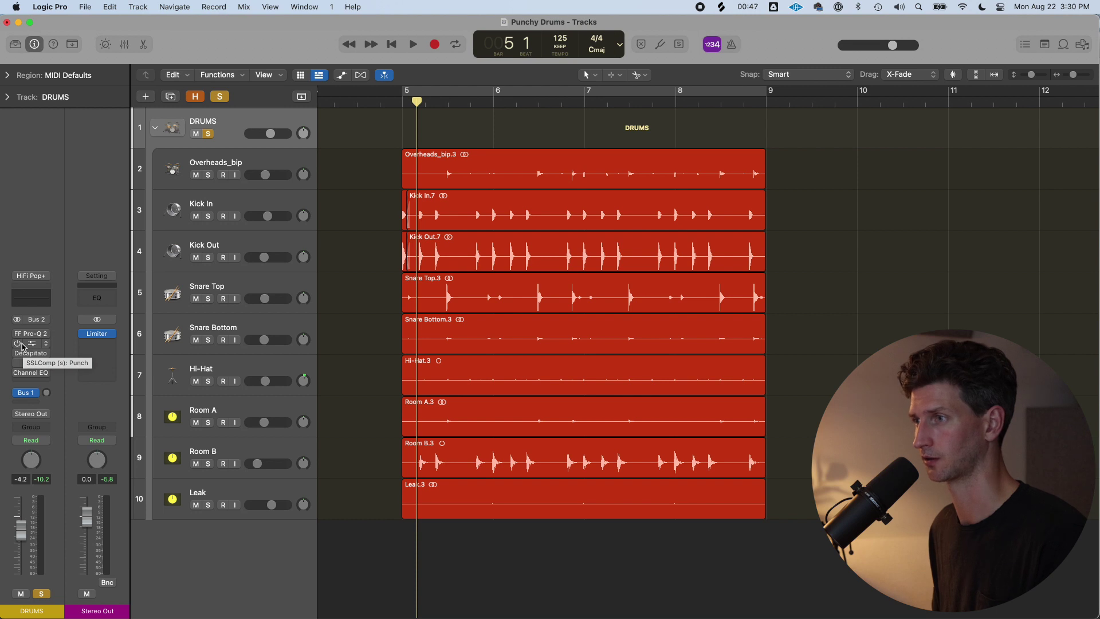
{"action": "left_click", "coordinate": [18, 343]}
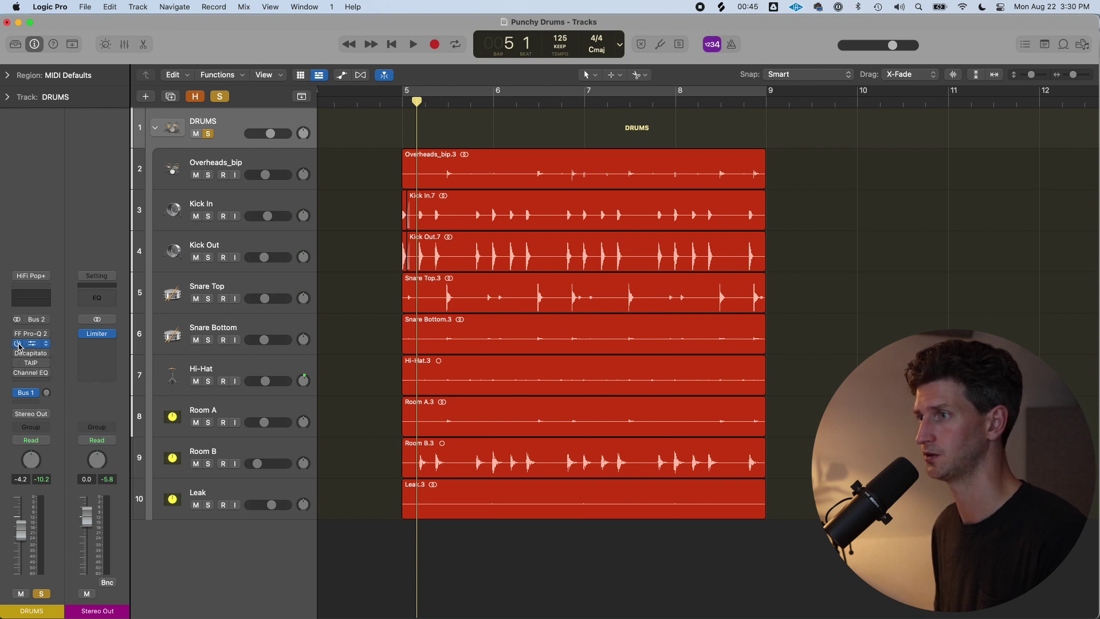
Step: Open the DRUMS bus SSLComp and browse its presets, keeping Punch loaded
{"action": "left_click", "coordinate": [29, 345]}
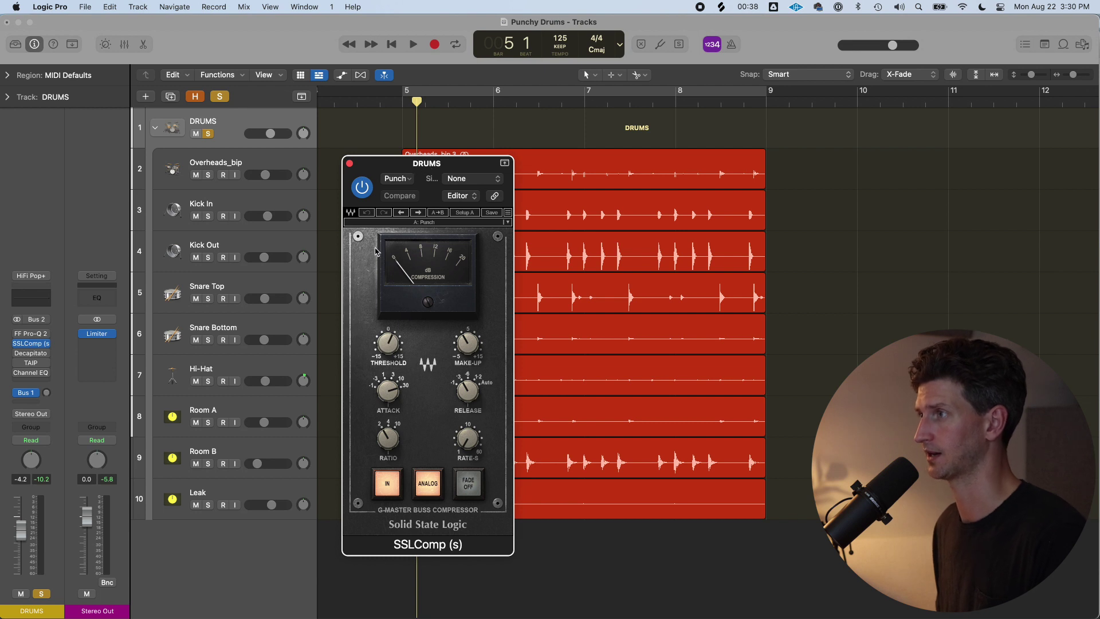
{"action": "left_click", "coordinate": [443, 223]}
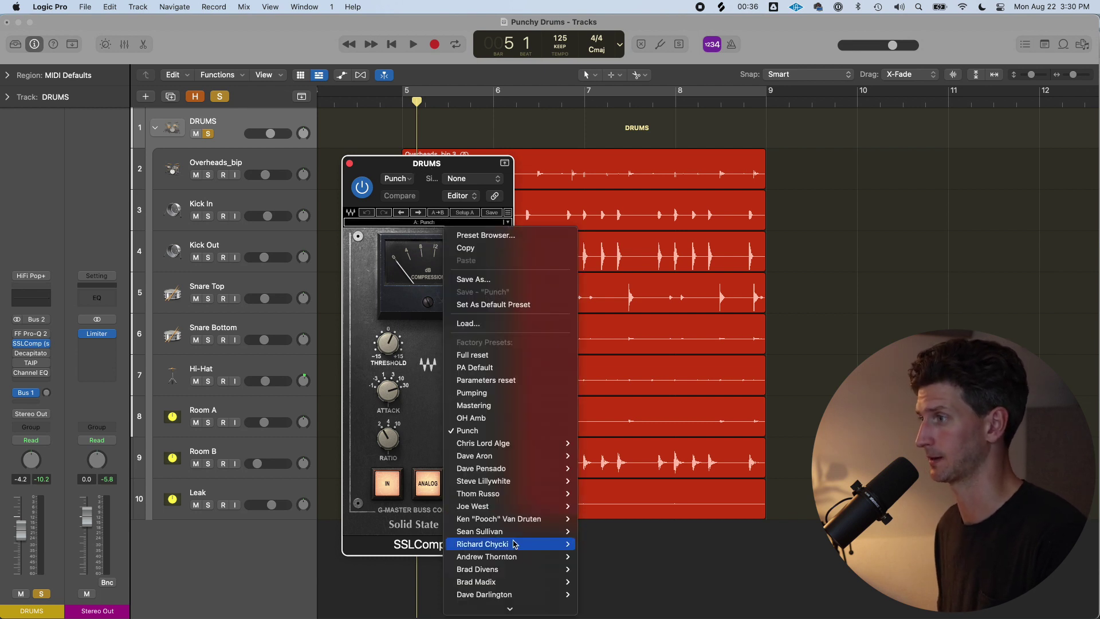
{"action": "left_click", "coordinate": [422, 189]}
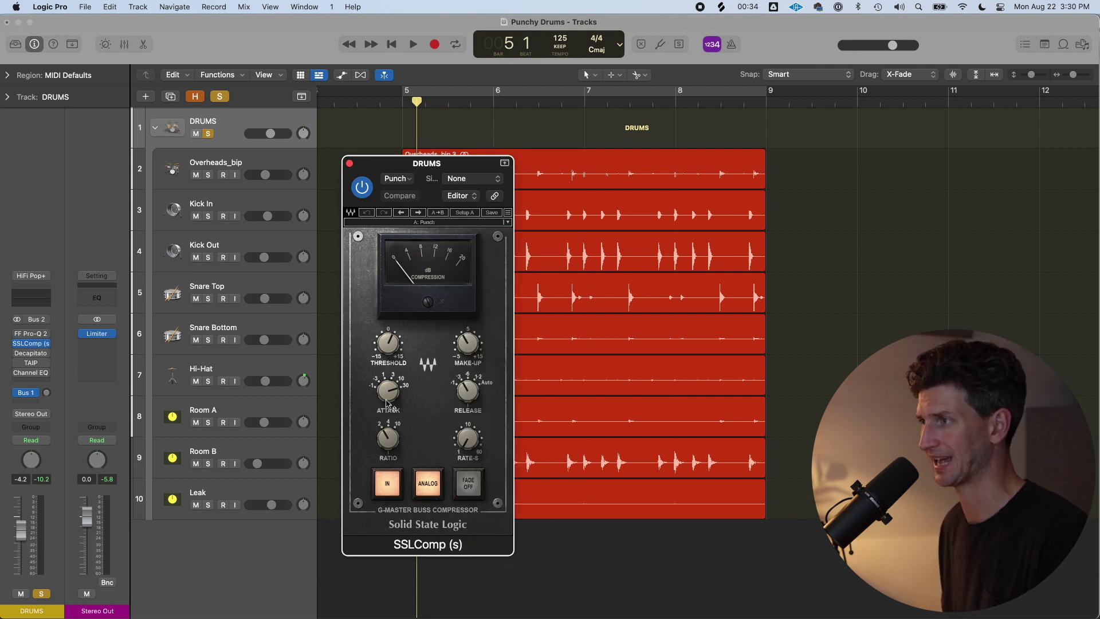
{"action": "left_click", "coordinate": [441, 223]}
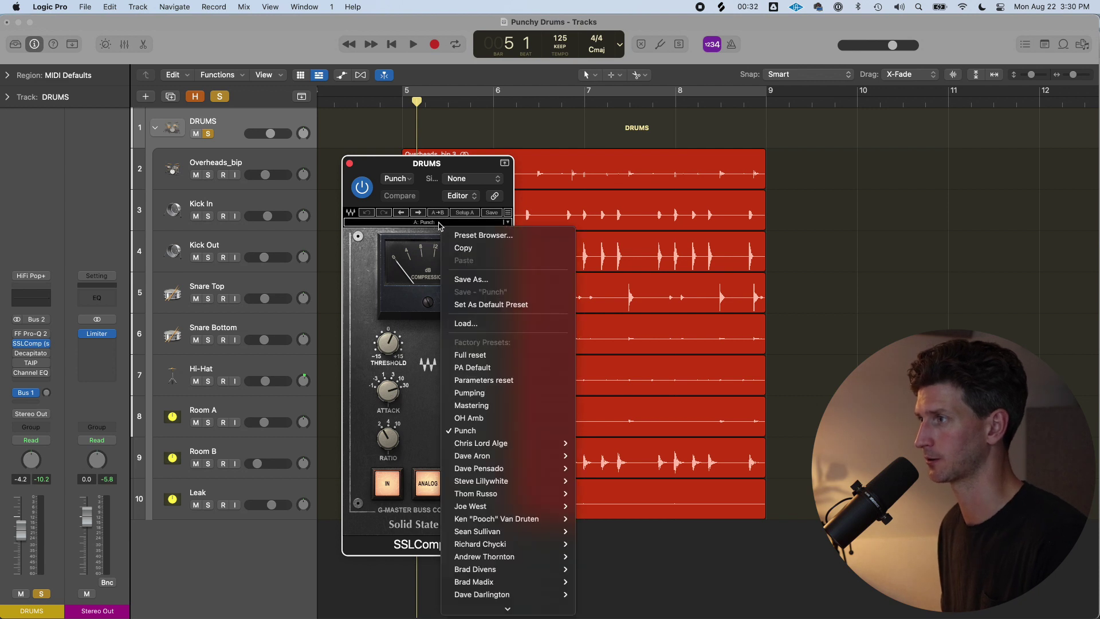
{"action": "left_click", "coordinate": [491, 434]}
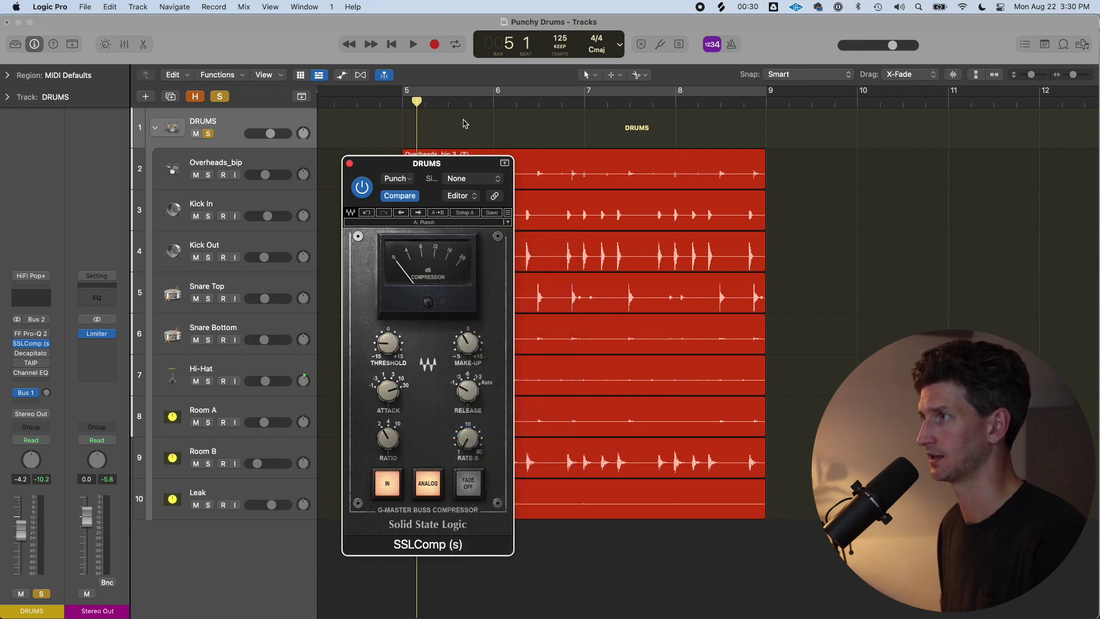
Step: Turn on cycle over bars 5–9 and audition the compressed drums
{"action": "key", "text": "c"}
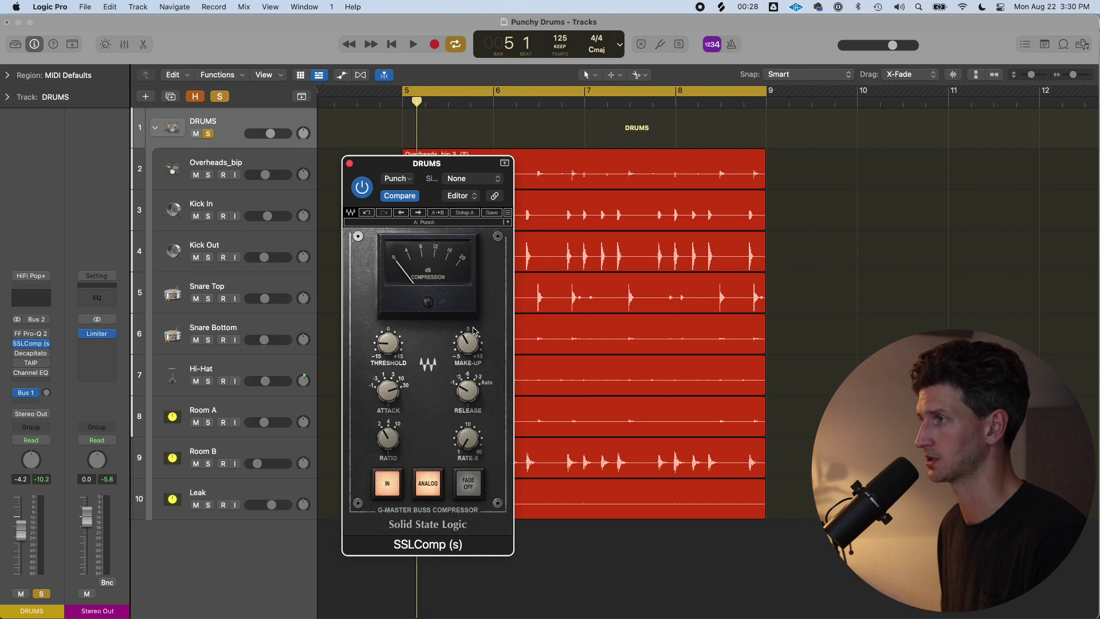
{"action": "key", "text": "space"}
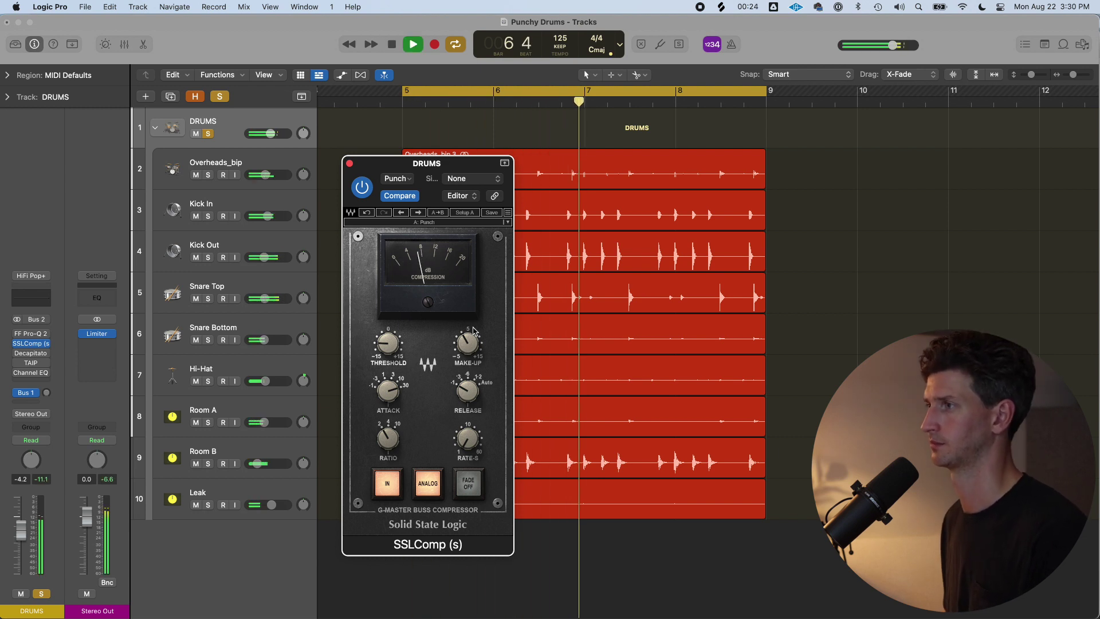
{"action": "key", "text": "space"}
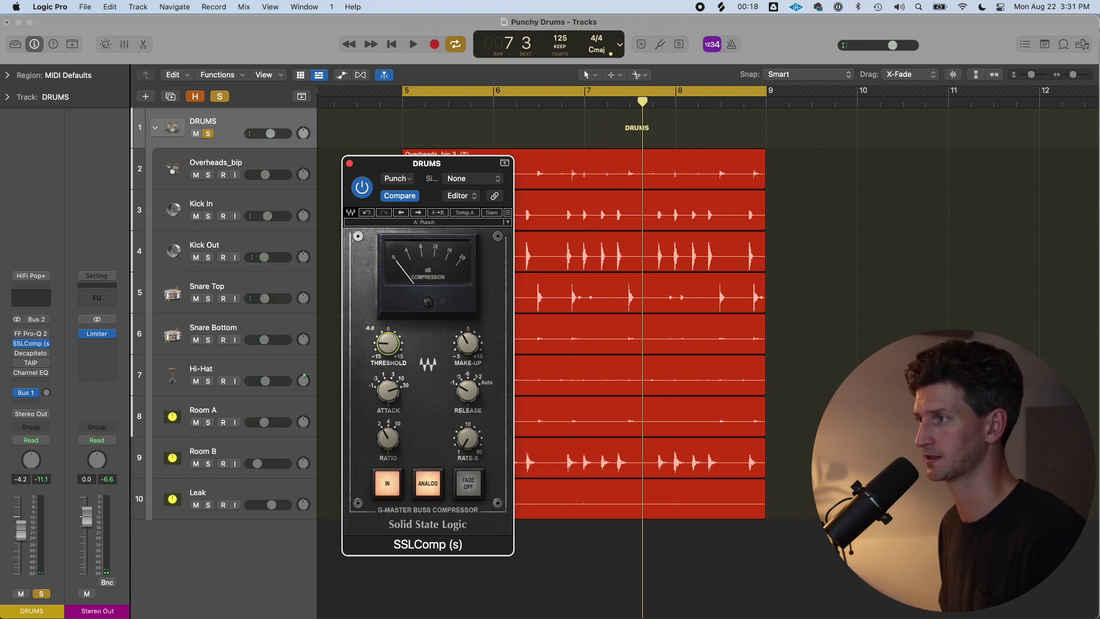
{"action": "key", "text": "space"}
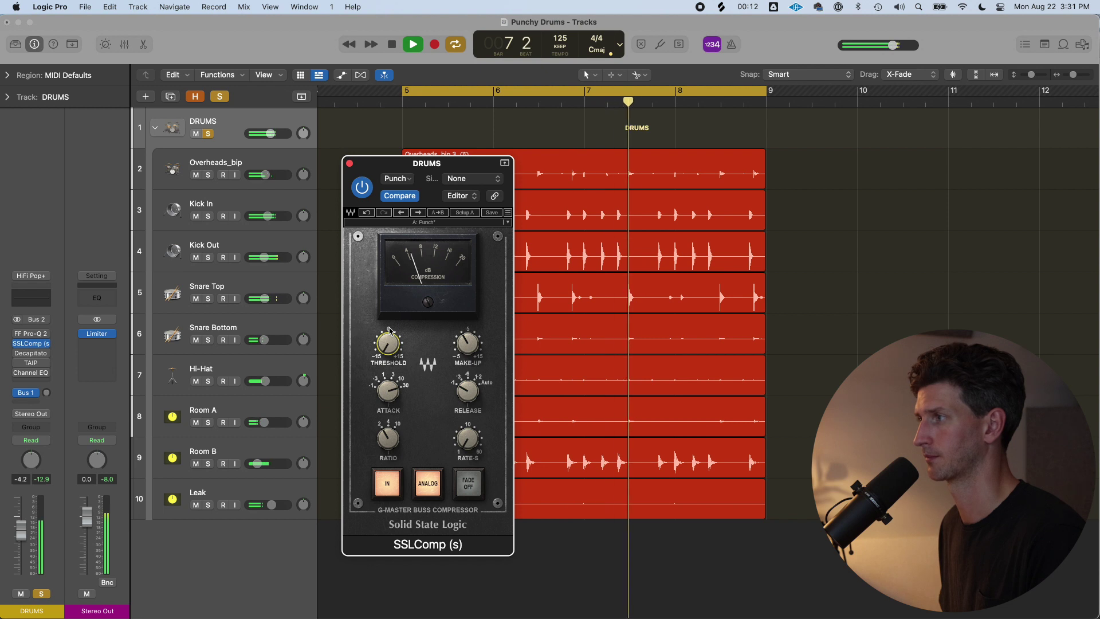
{"action": "key", "text": "space"}
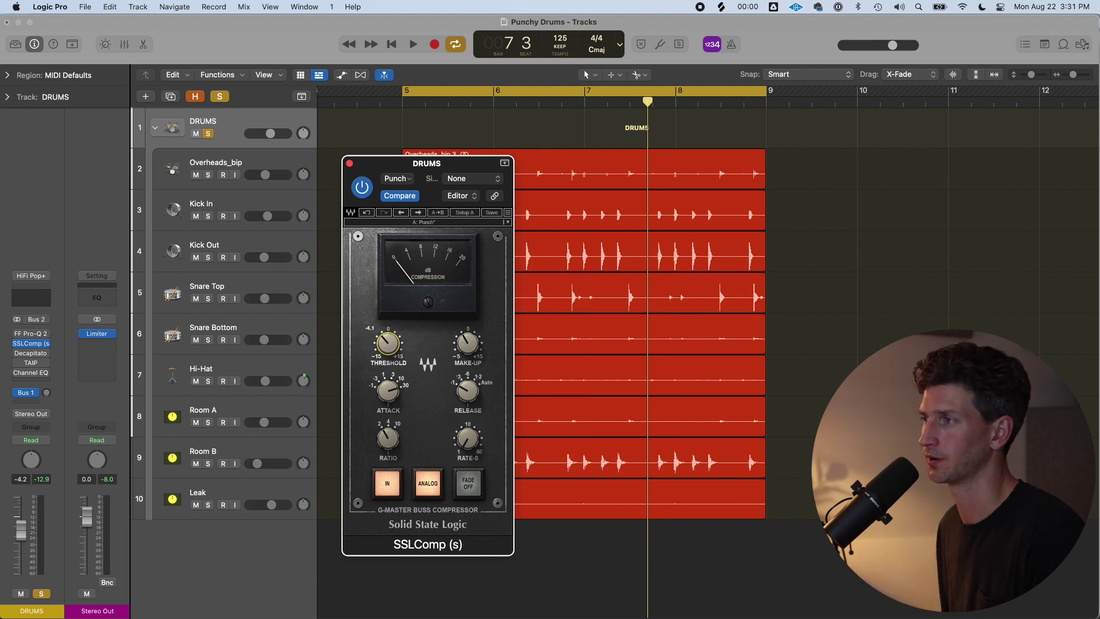
Step: Audition the looped drums and drag the SSLComp Threshold toward about -2
{"action": "key", "text": "space"}
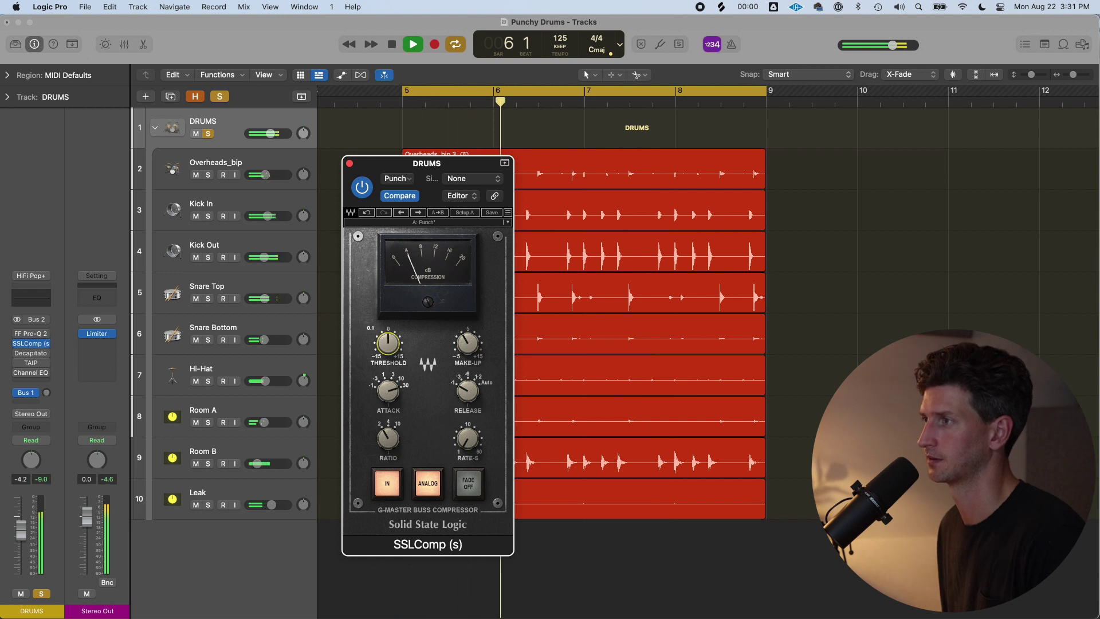
{"action": "key", "text": "space"}
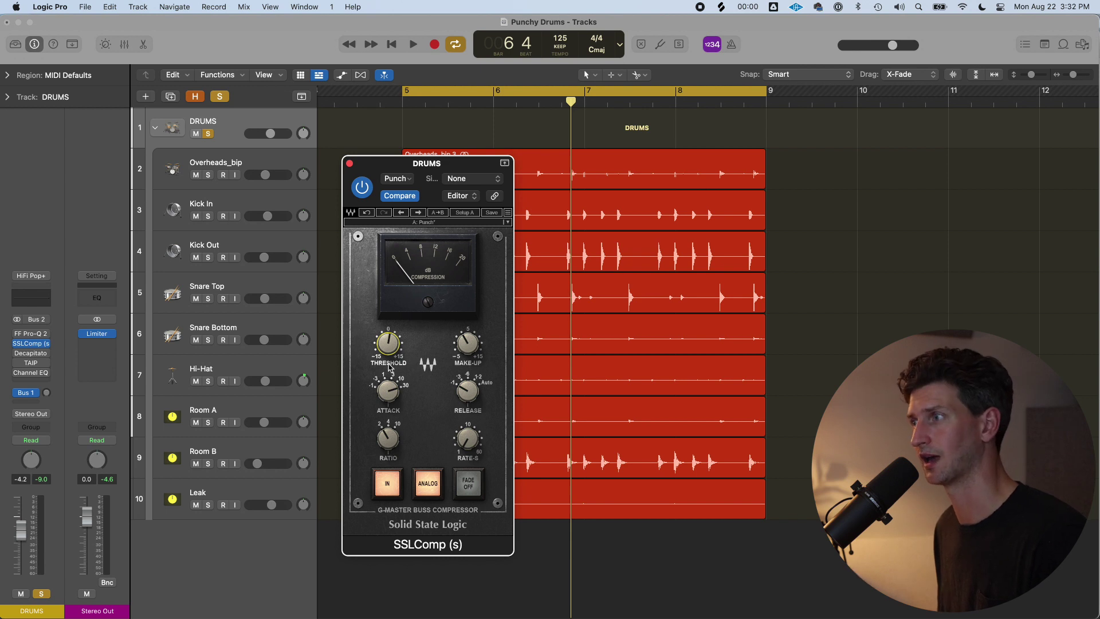
{"action": "key", "text": "space"}
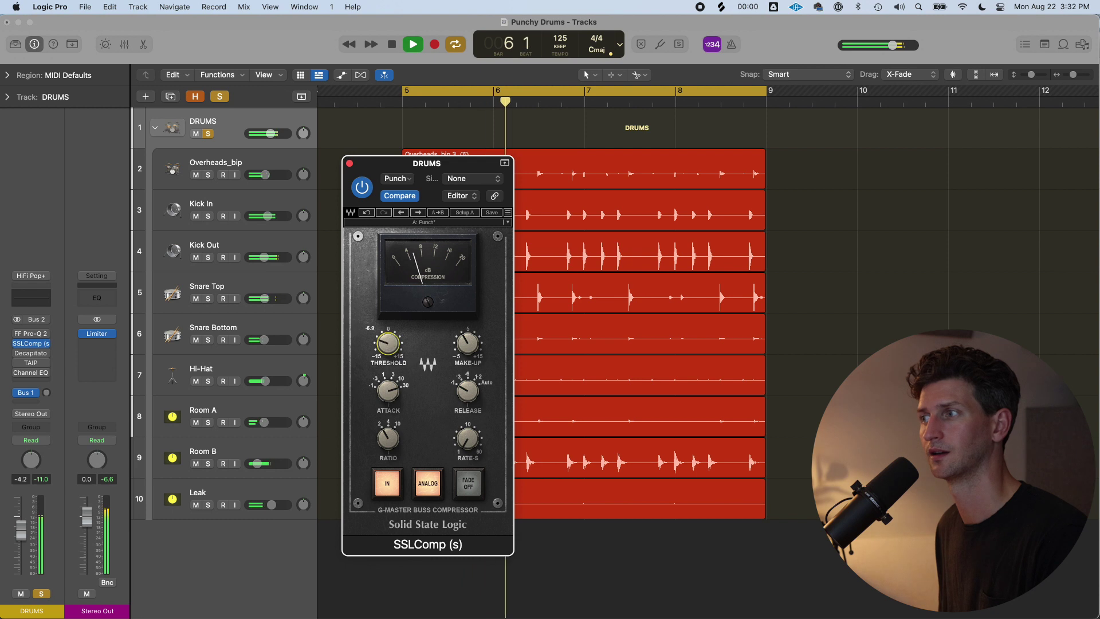
{"action": "key", "text": "space"}
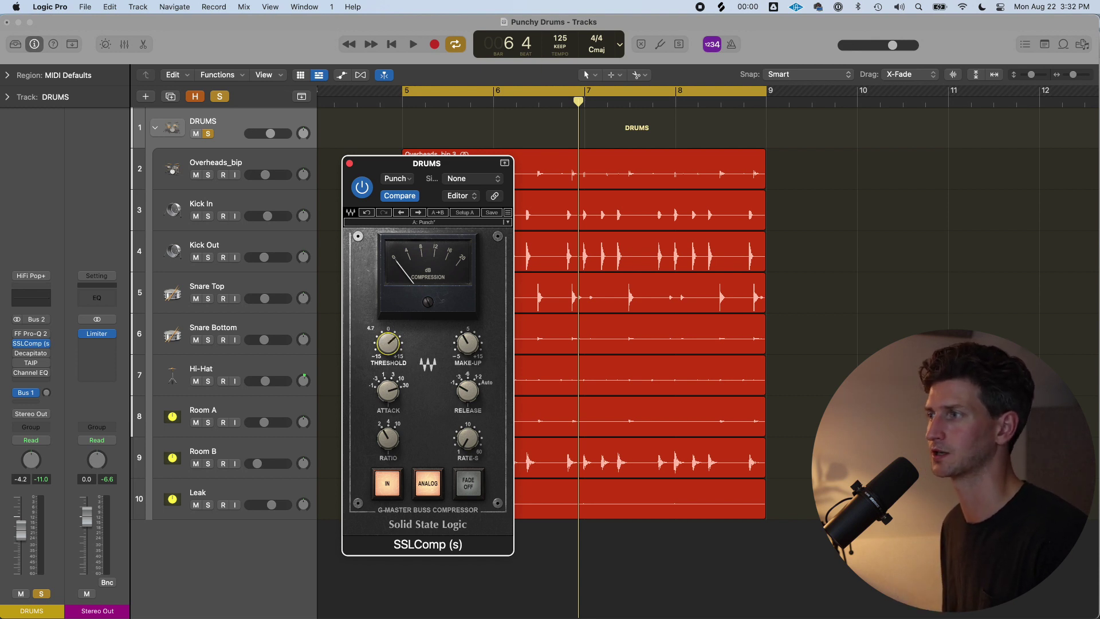
{"action": "key", "text": "space"}
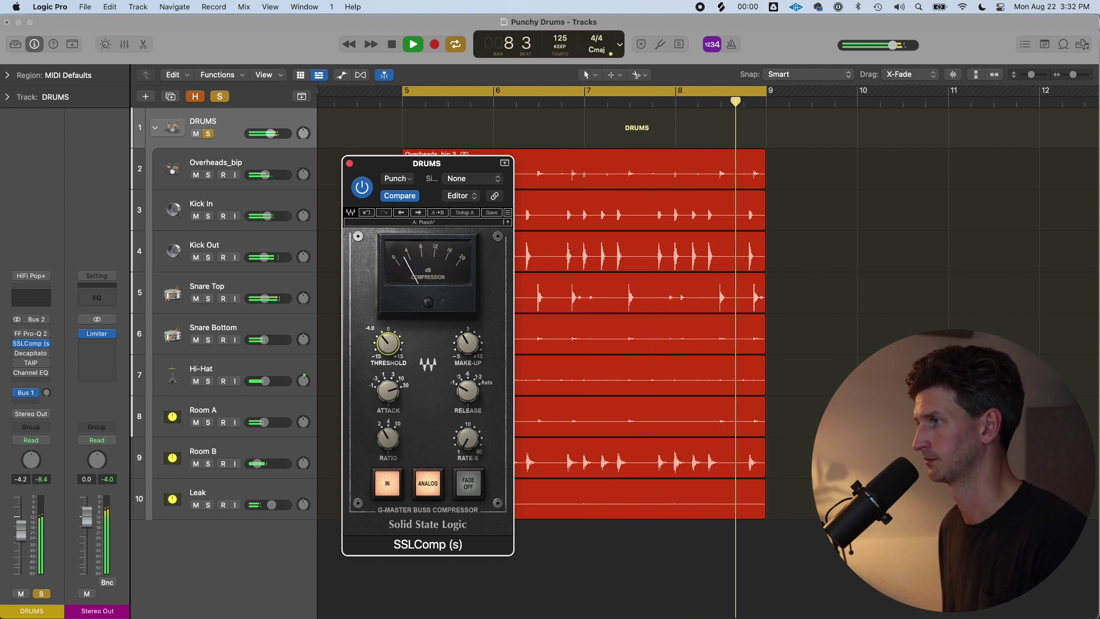
{"action": "mouse_move", "coordinate": [387, 342]}
{"action": "left_click_drag", "start_coordinate": [387, 342], "coordinate": [387, 338]}
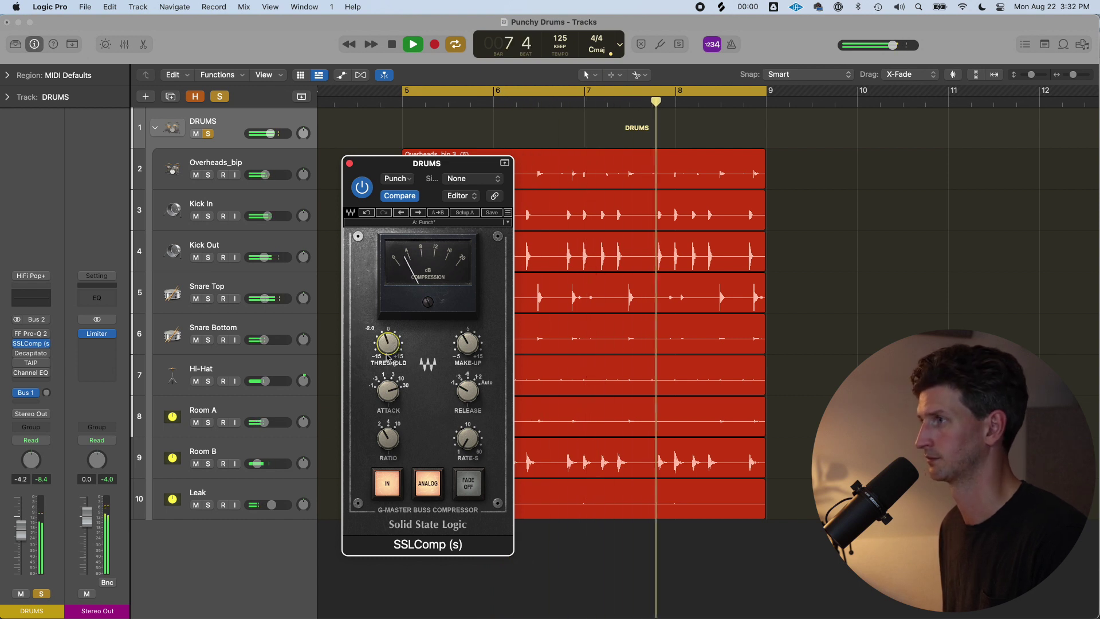
{"action": "key", "text": "space"}
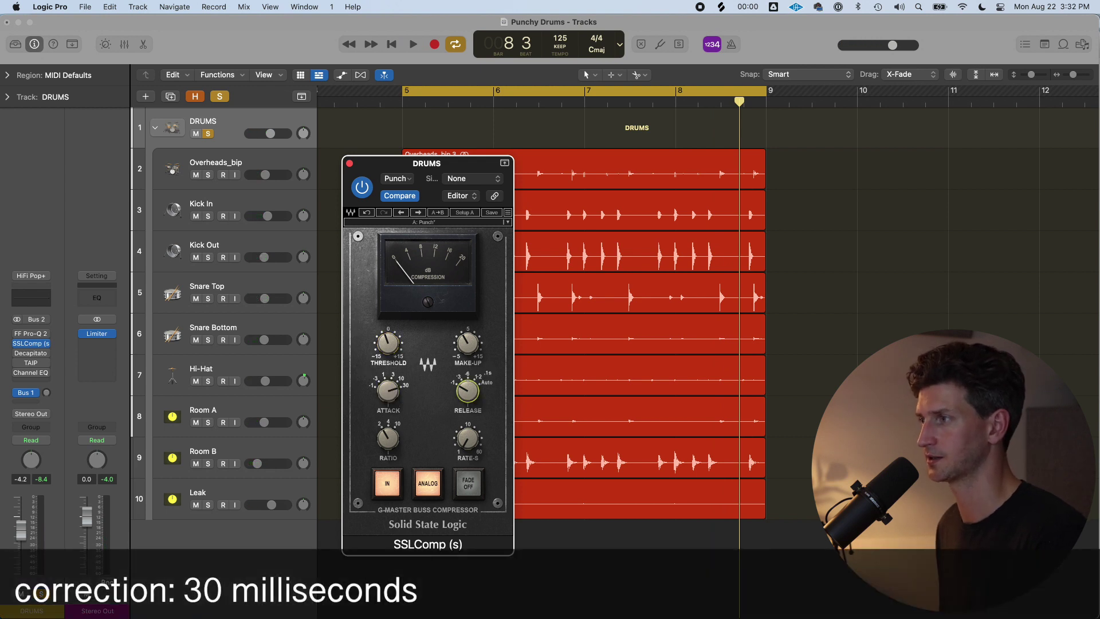
{"action": "left_click_drag", "start_coordinate": [466, 387], "coordinate": [471, 395]}
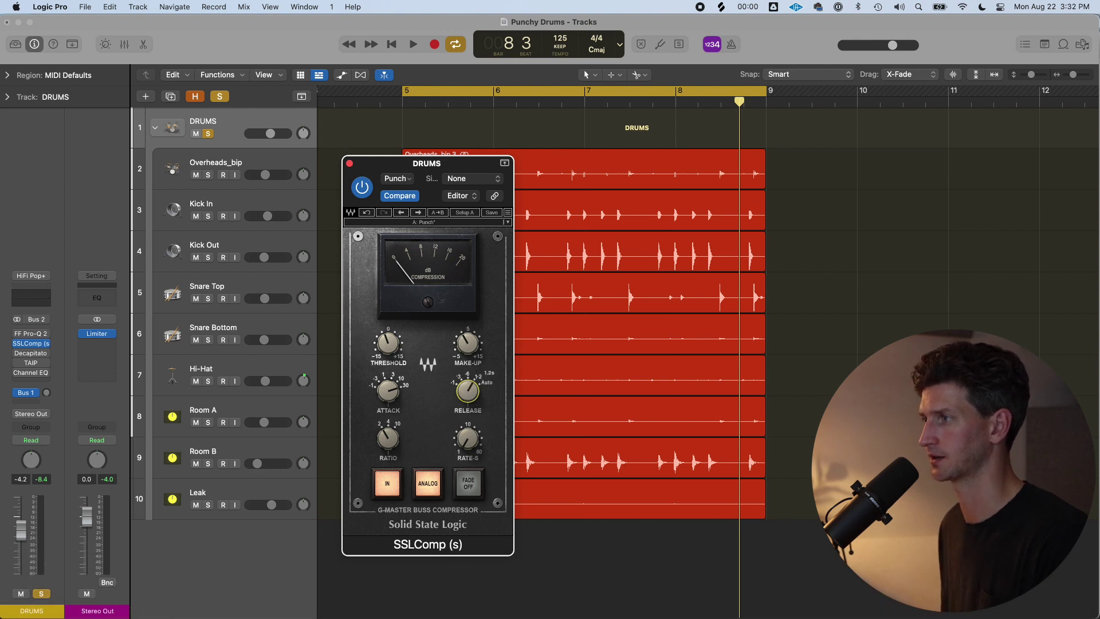
{"action": "key", "text": "space"}
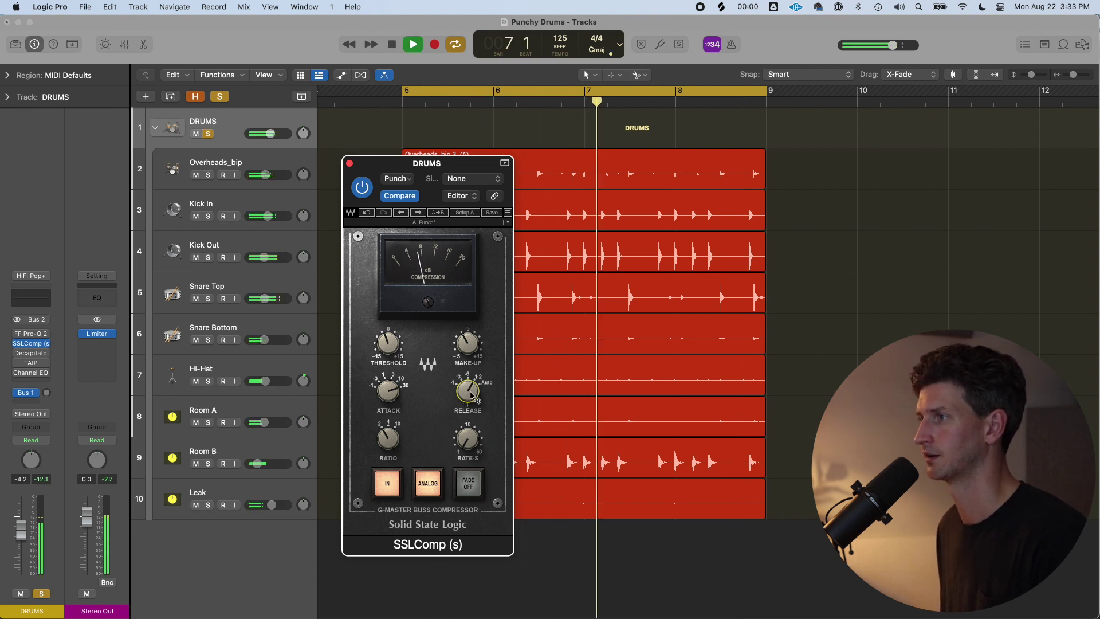
{"action": "mouse_move", "coordinate": [470, 395]}
{"action": "key", "text": "space"}
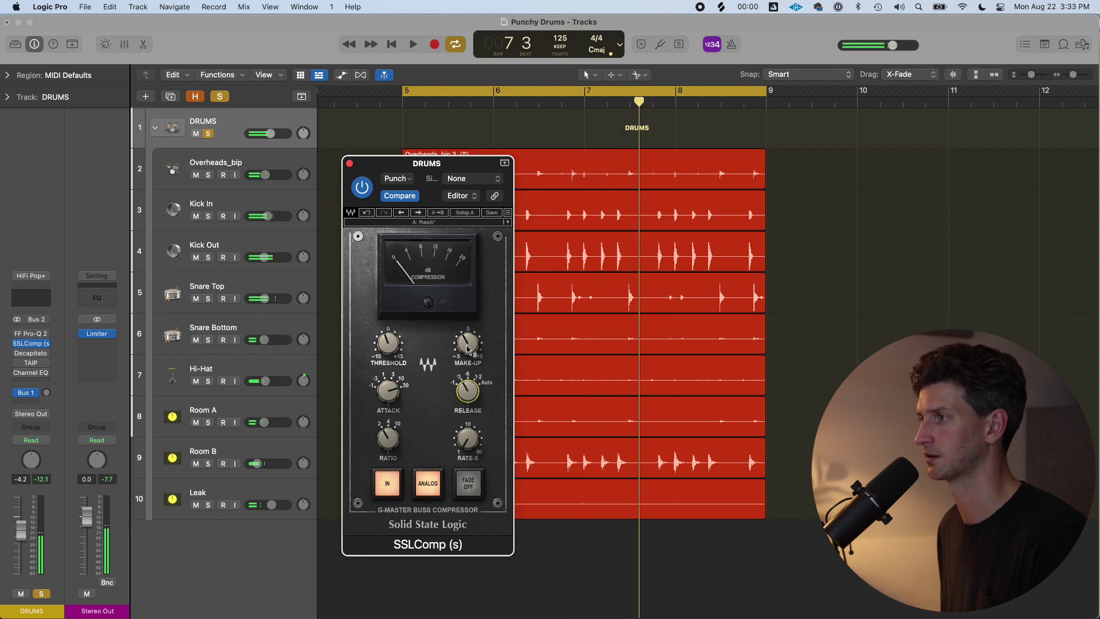
{"action": "key", "text": "space"}
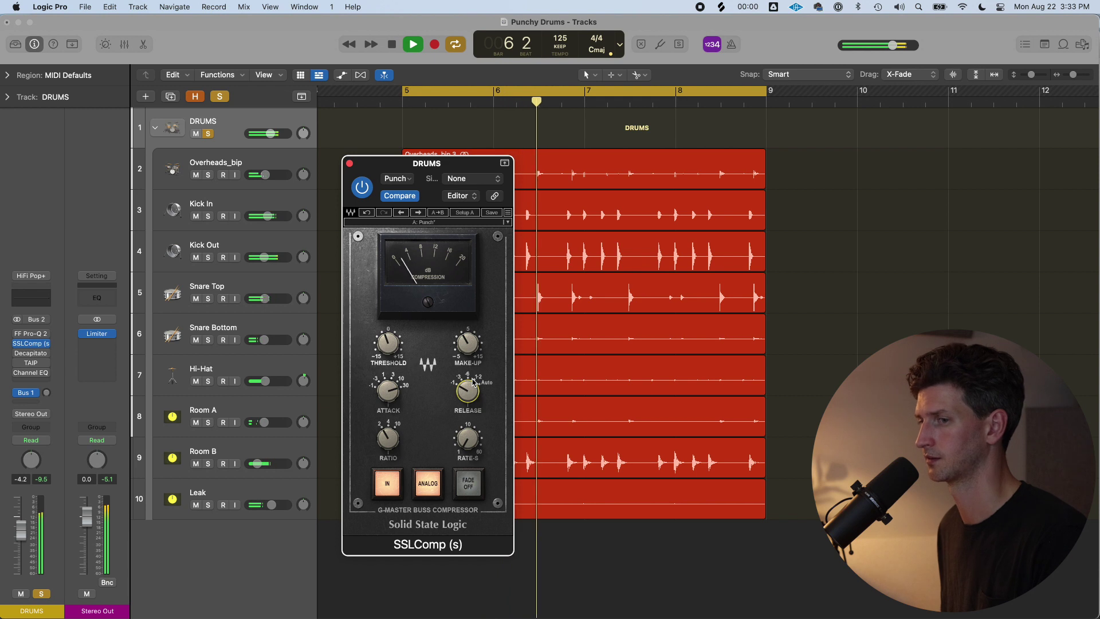
{"action": "key", "text": "space"}
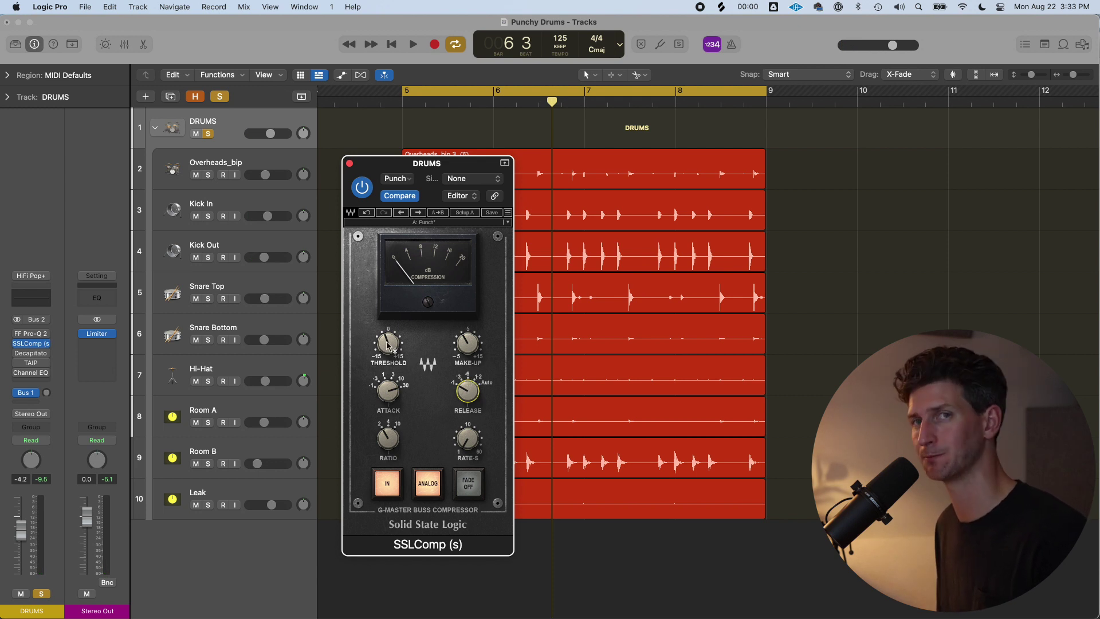
{"action": "mouse_move", "coordinate": [389, 346]}
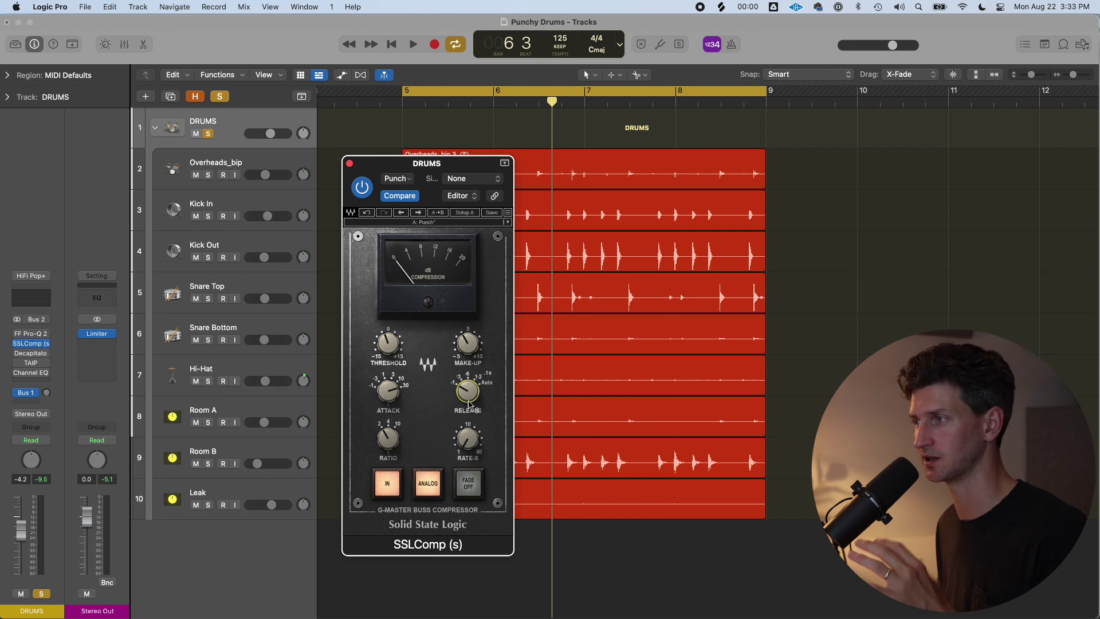
{"action": "mouse_move", "coordinate": [467, 403]}
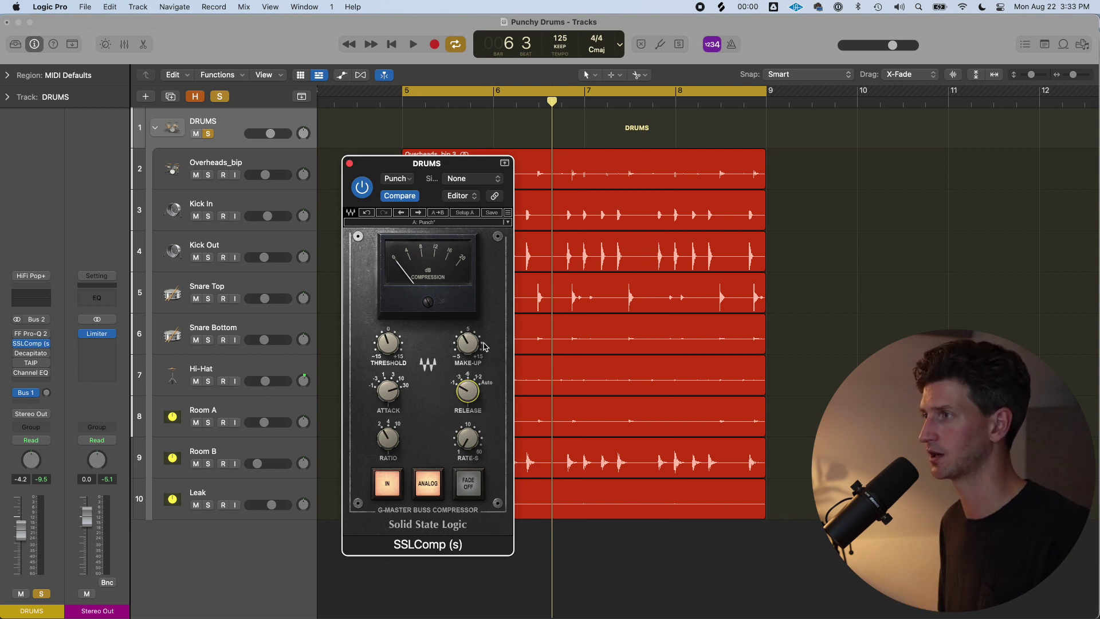
{"action": "left_click", "coordinate": [349, 164]}
Step: Insert Logic's Compressor after SSLComp and switch its model to Vintage FET
{"action": "left_click", "coordinate": [48, 344]}
{"action": "left_click", "coordinate": [74, 248]}
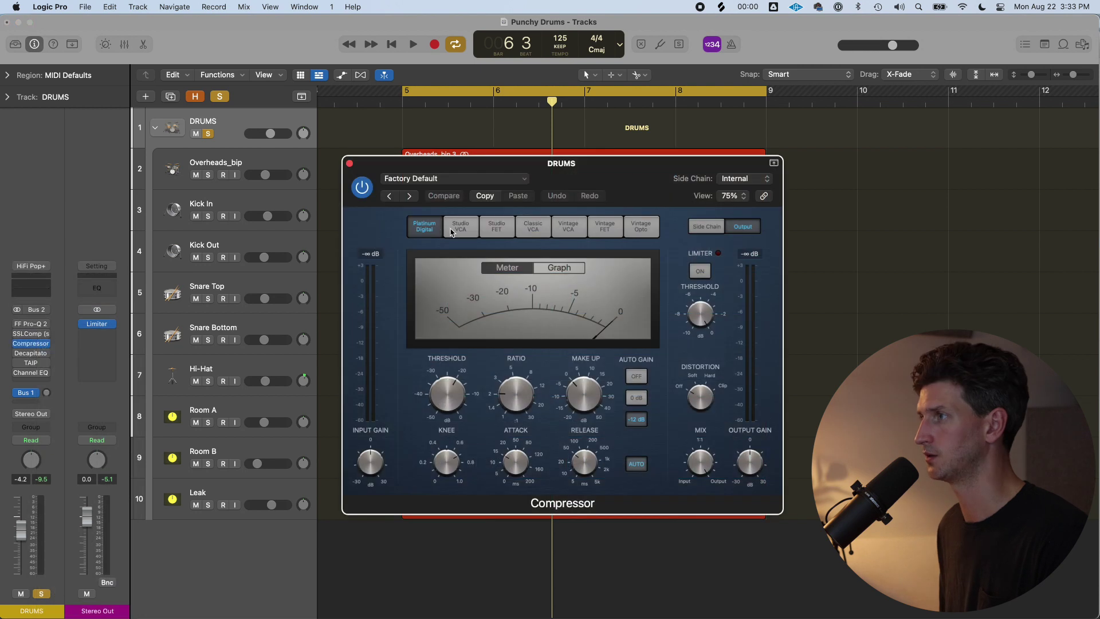
{"action": "left_click", "coordinate": [461, 228]}
{"action": "left_click", "coordinate": [496, 228]}
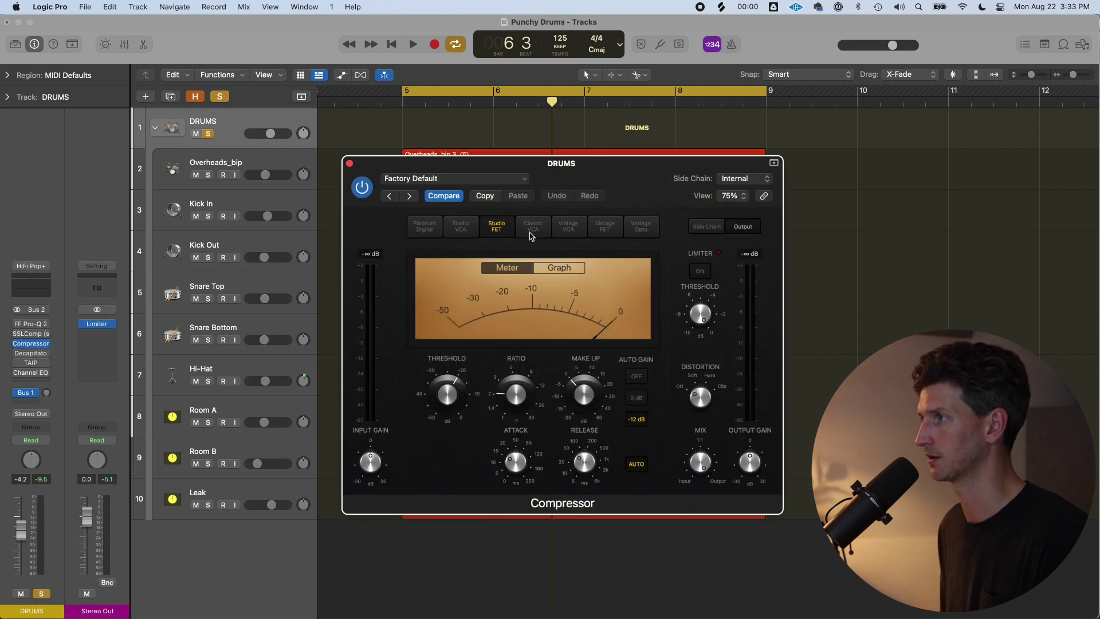
{"action": "left_click", "coordinate": [567, 228]}
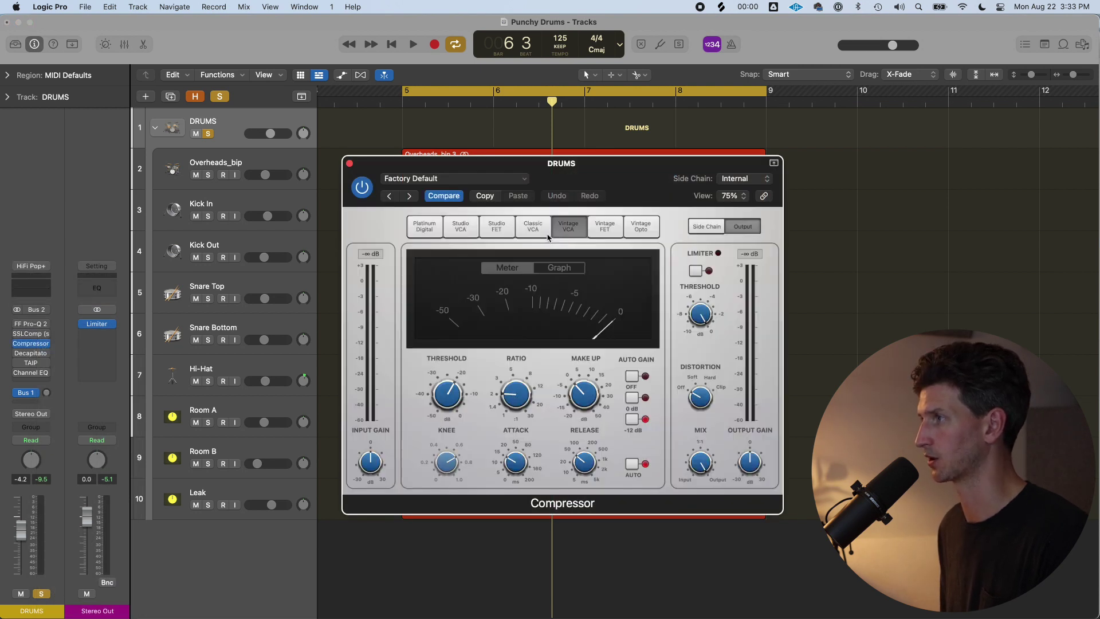
{"action": "left_click", "coordinate": [600, 235]}
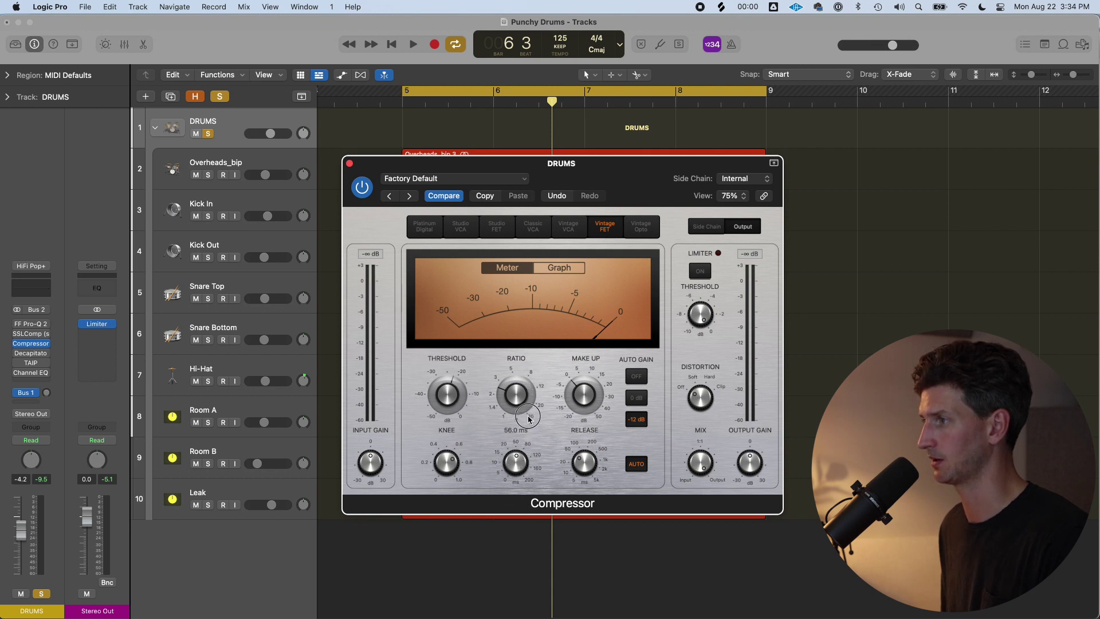
Step: Set the compressor release to 5 ms and threshold to -28 dB, with auto gain off
{"action": "left_click_drag", "start_coordinate": [577, 492], "coordinate": [577, 515]}
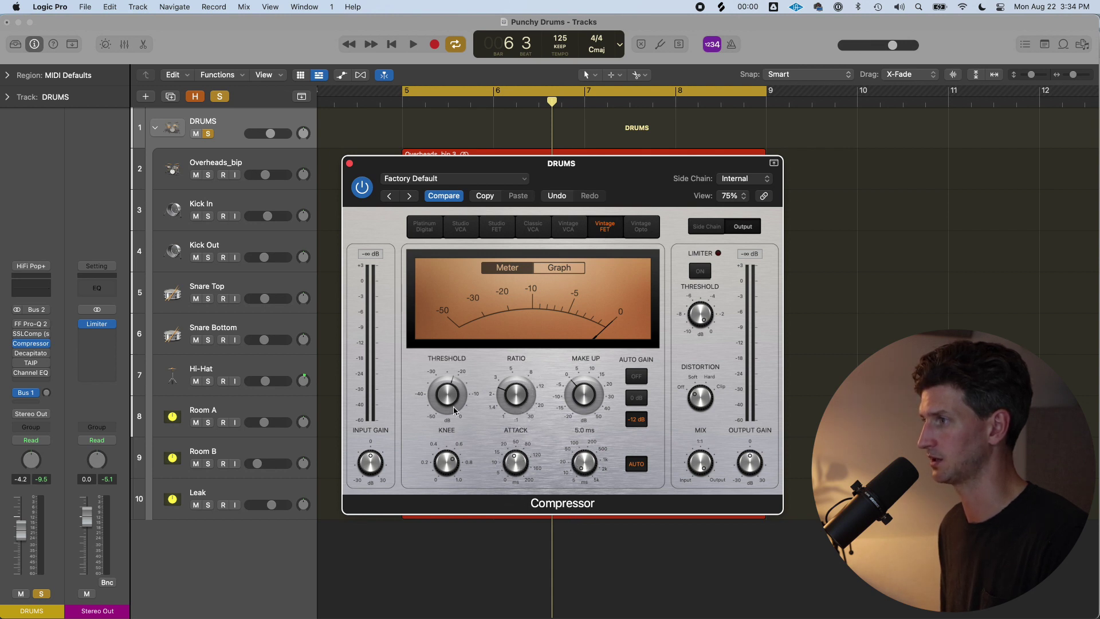
{"action": "key", "text": "space"}
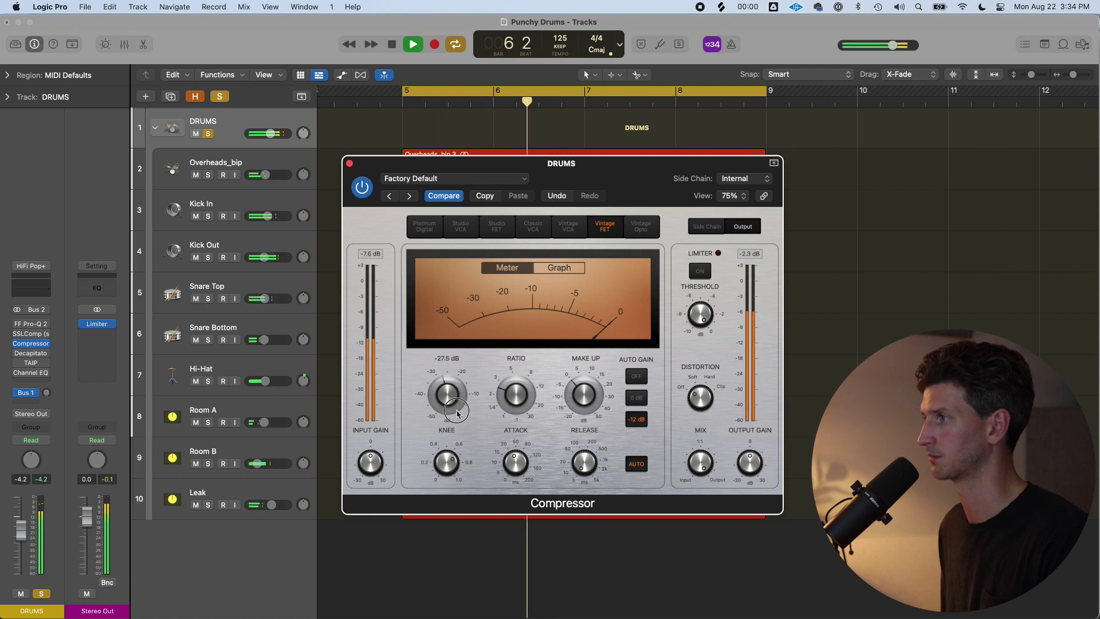
{"action": "left_click_drag", "start_coordinate": [456, 413], "coordinate": [454, 410]}
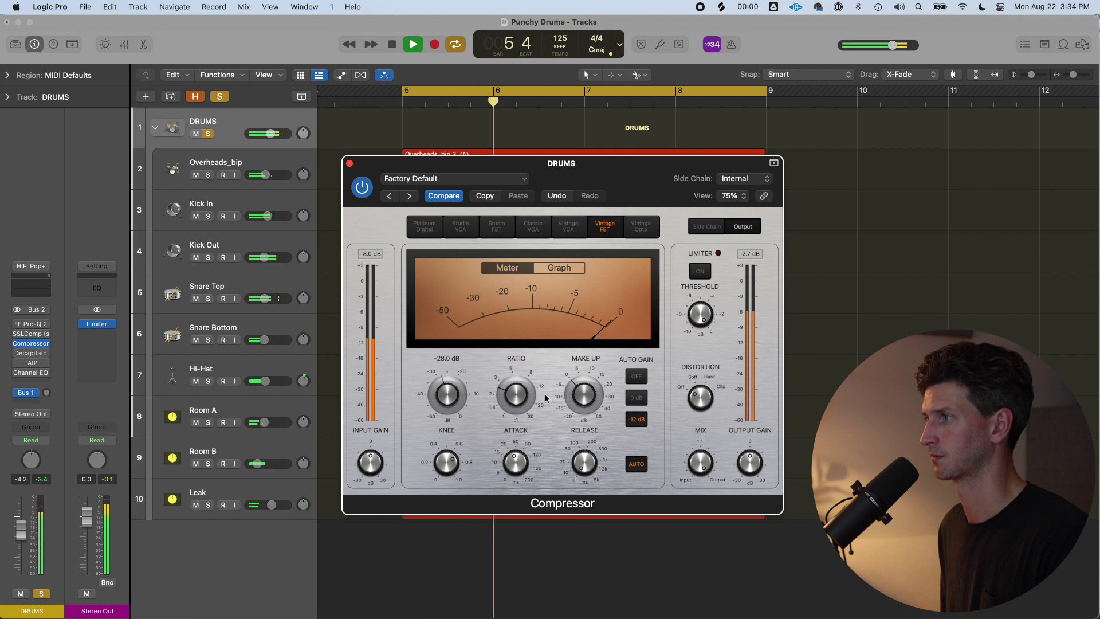
{"action": "left_click", "coordinate": [636, 376]}
{"action": "key", "text": "space"}
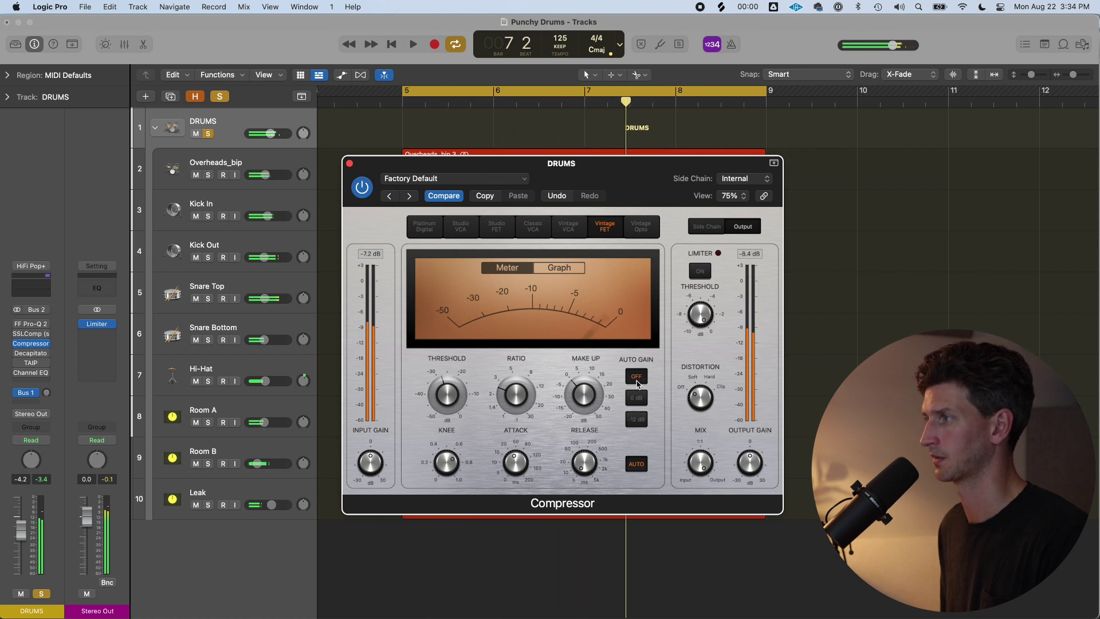
Step: Compare auto gain at -12 dB against off, leaving it off with 12 dB make-up
{"action": "left_click", "coordinate": [637, 420]}
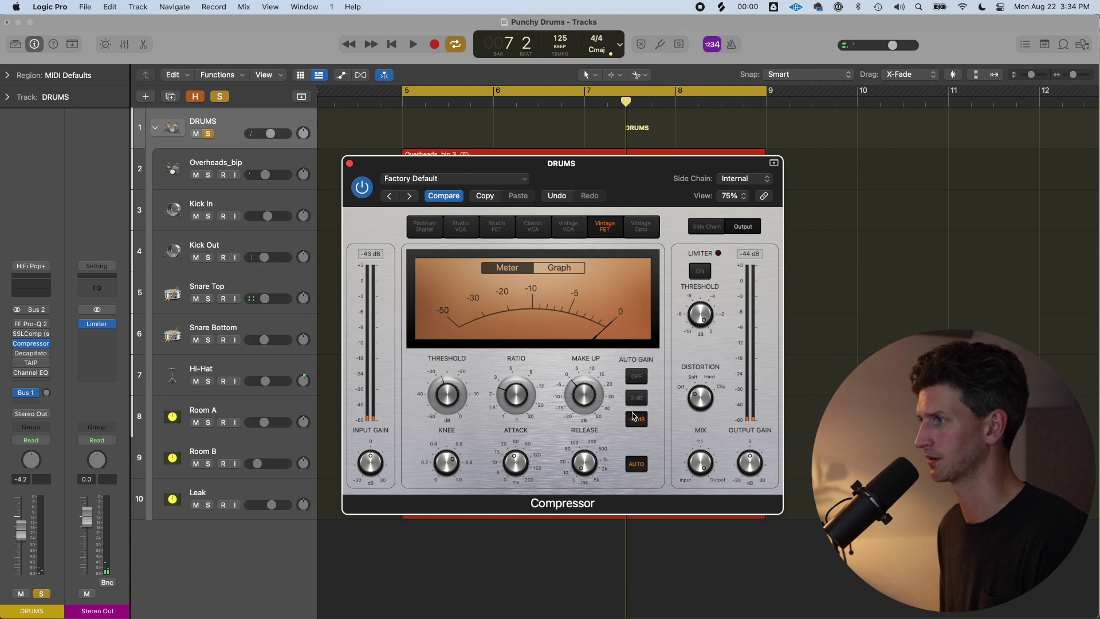
{"action": "key", "text": "space"}
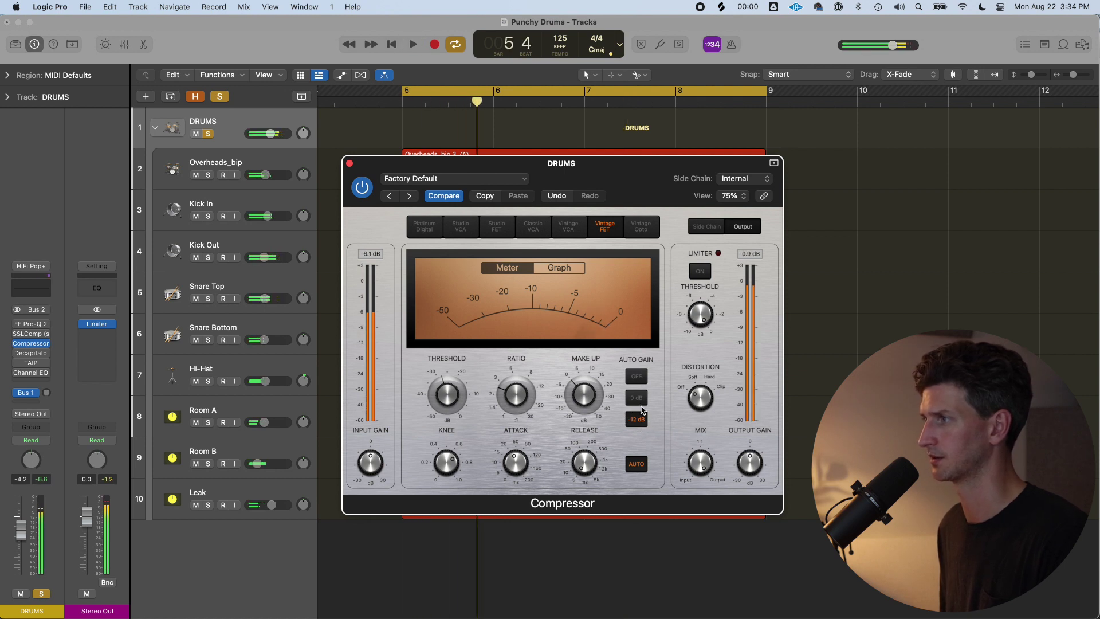
{"action": "left_click", "coordinate": [636, 376]}
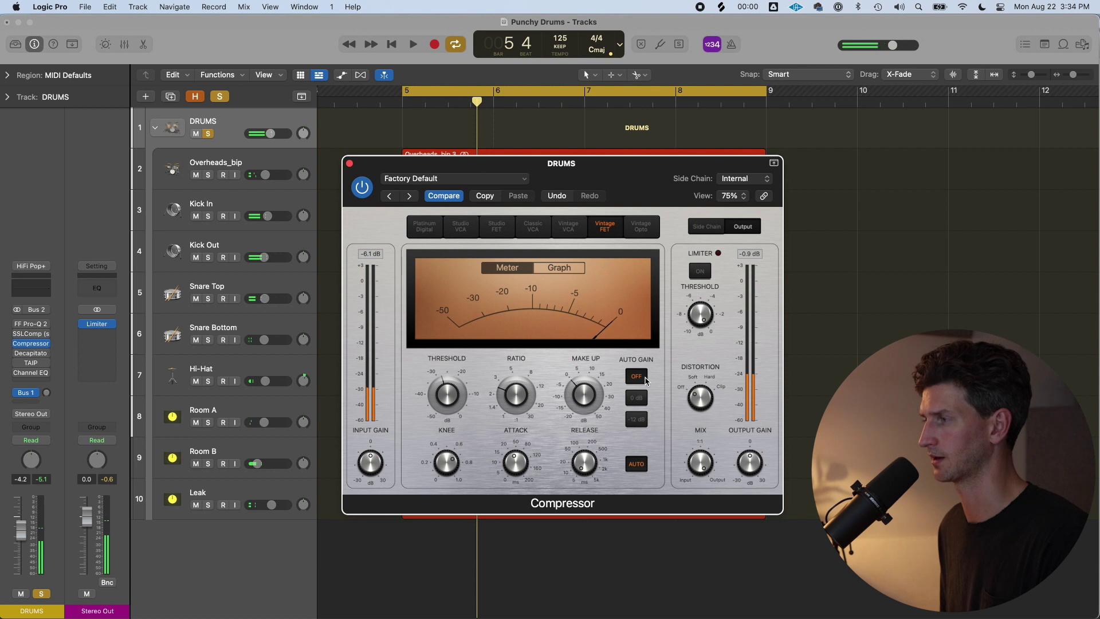
{"action": "key", "text": "space"}
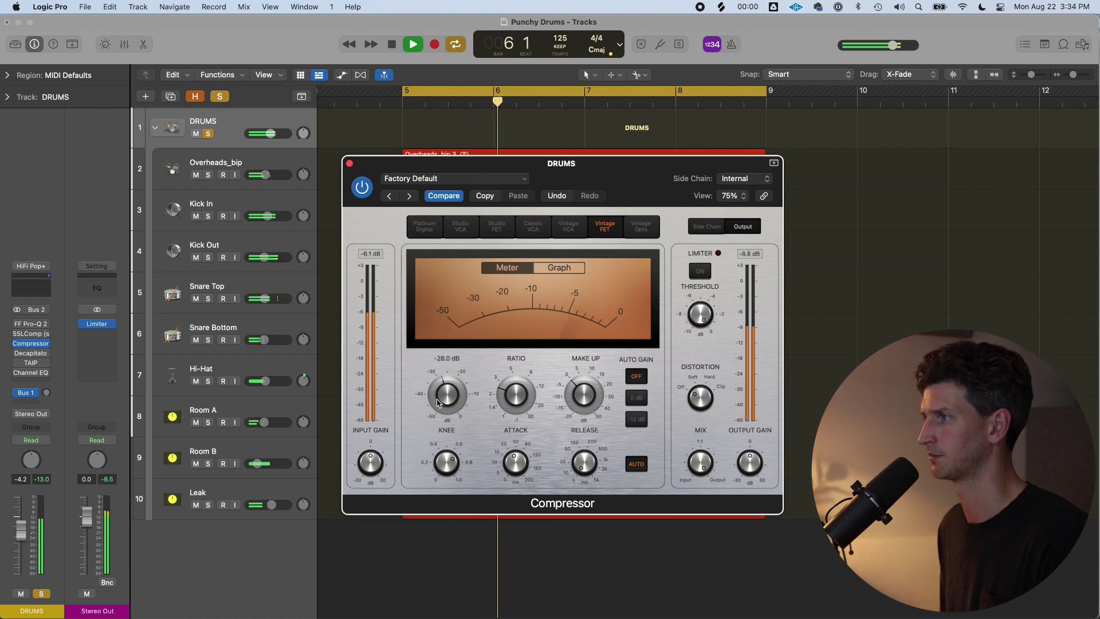
{"action": "key", "text": "space"}
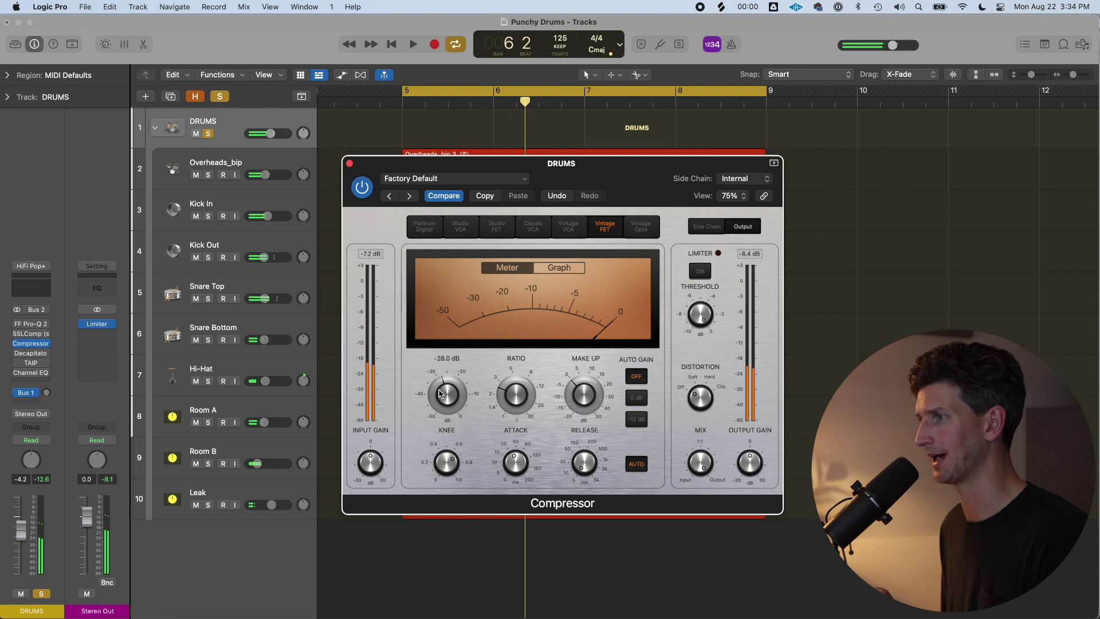
{"action": "mouse_move", "coordinate": [590, 407]}
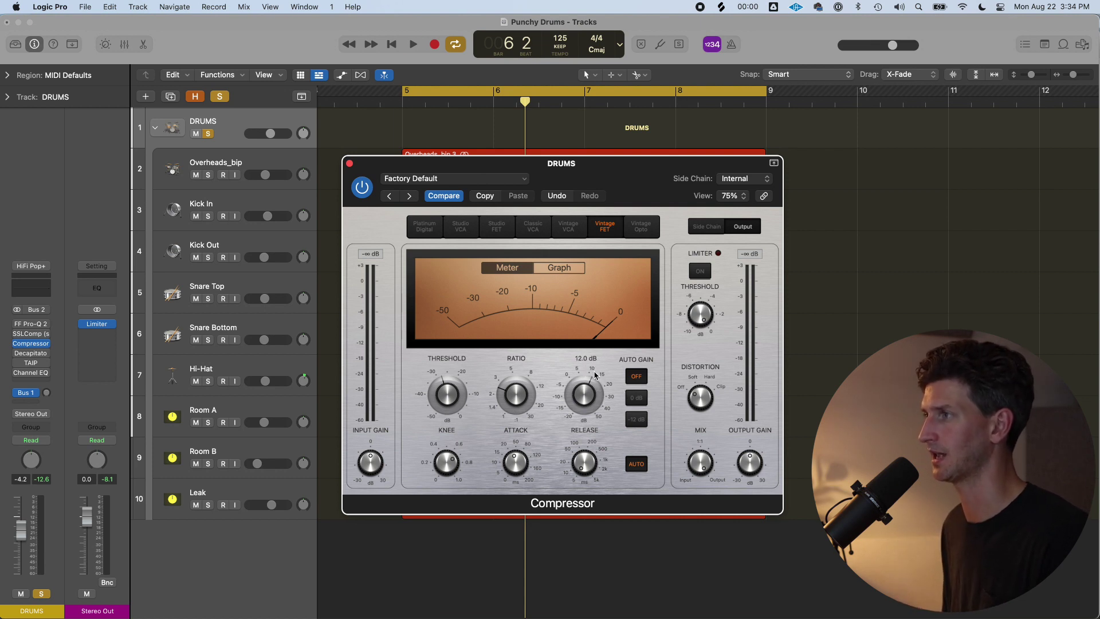
{"action": "key", "text": "space"}
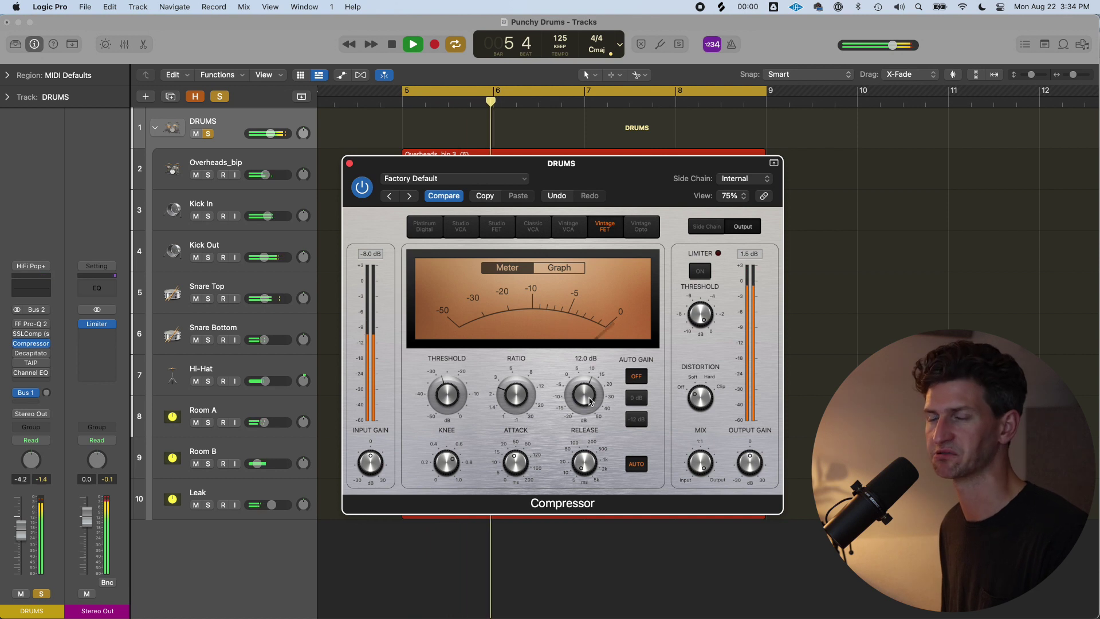
{"action": "key", "text": "space"}
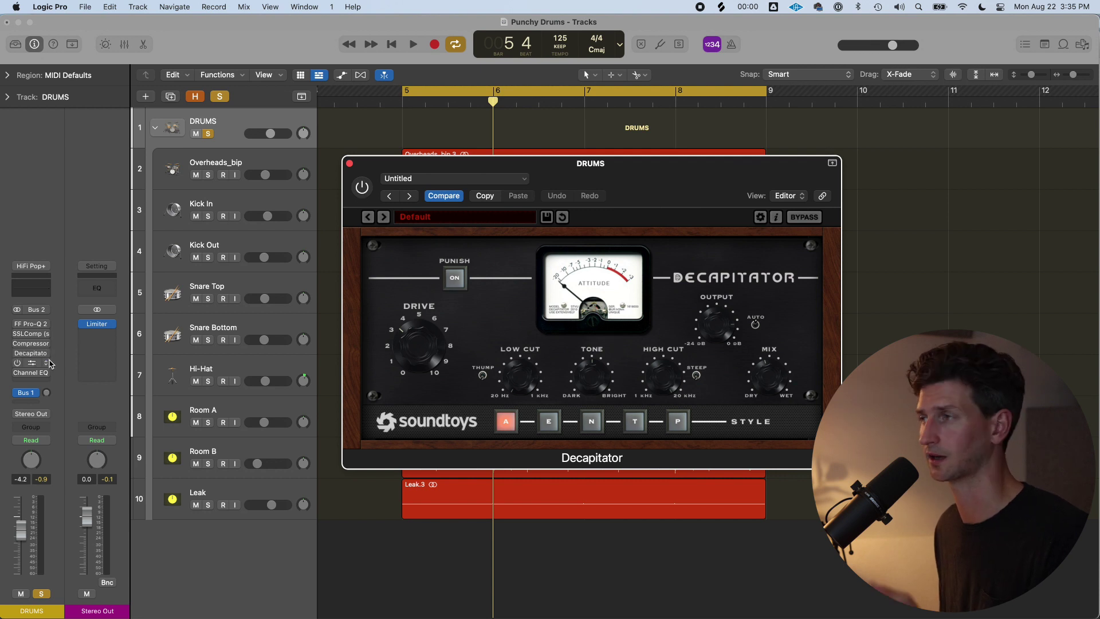
Step: Try Decapitator's E, N, T and P styles, settle on A with Punch on, and audition
{"action": "left_click", "coordinate": [464, 216]}
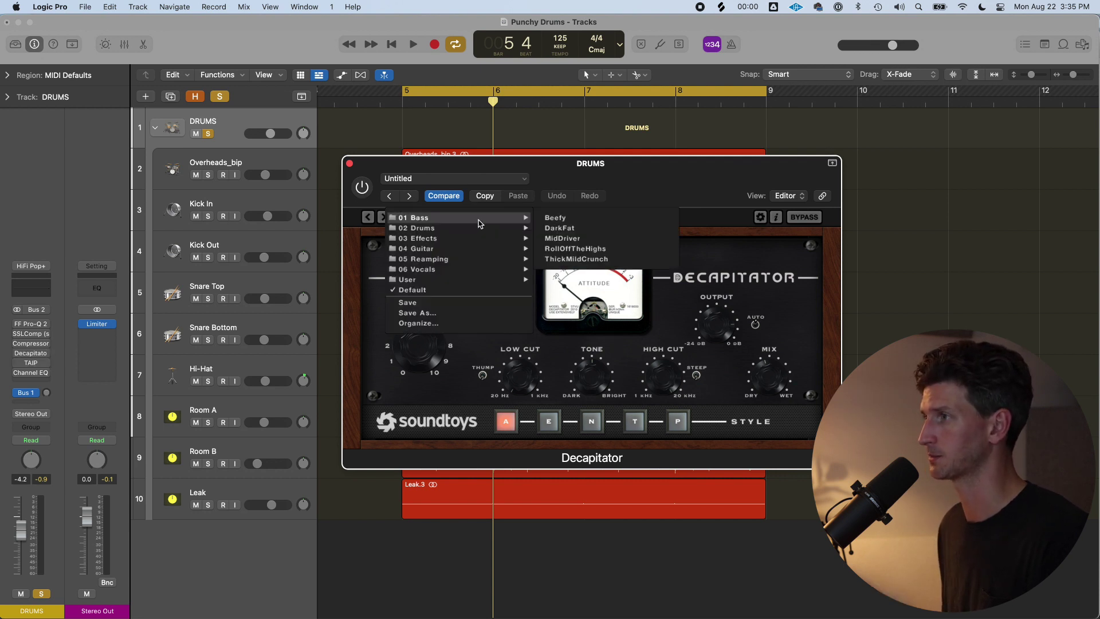
{"action": "mouse_move", "coordinate": [479, 227]}
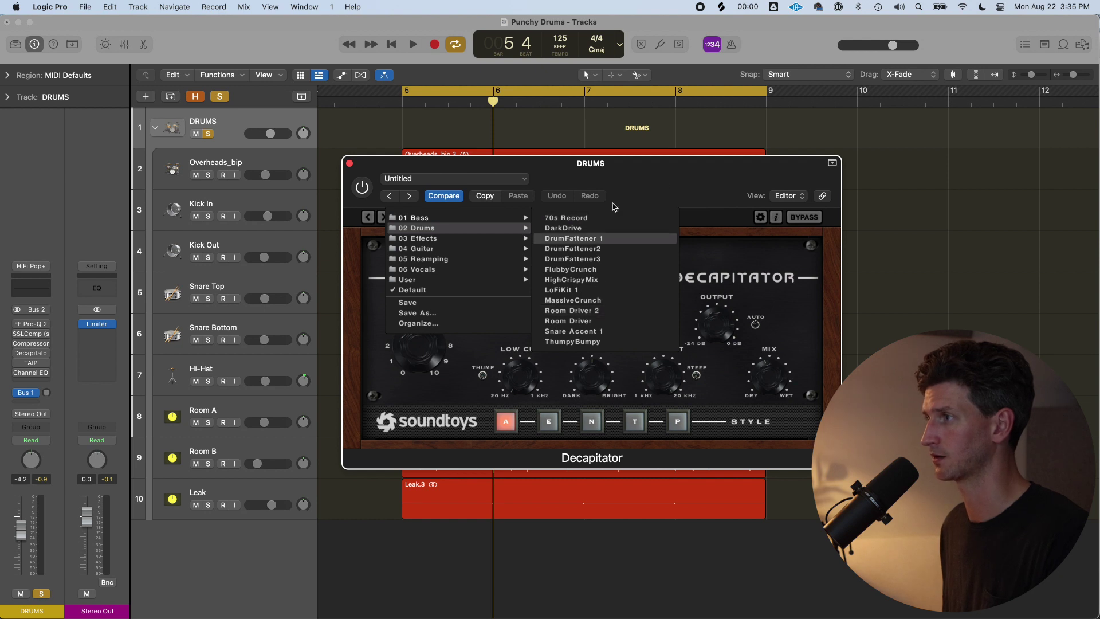
{"action": "left_click", "coordinate": [417, 342]}
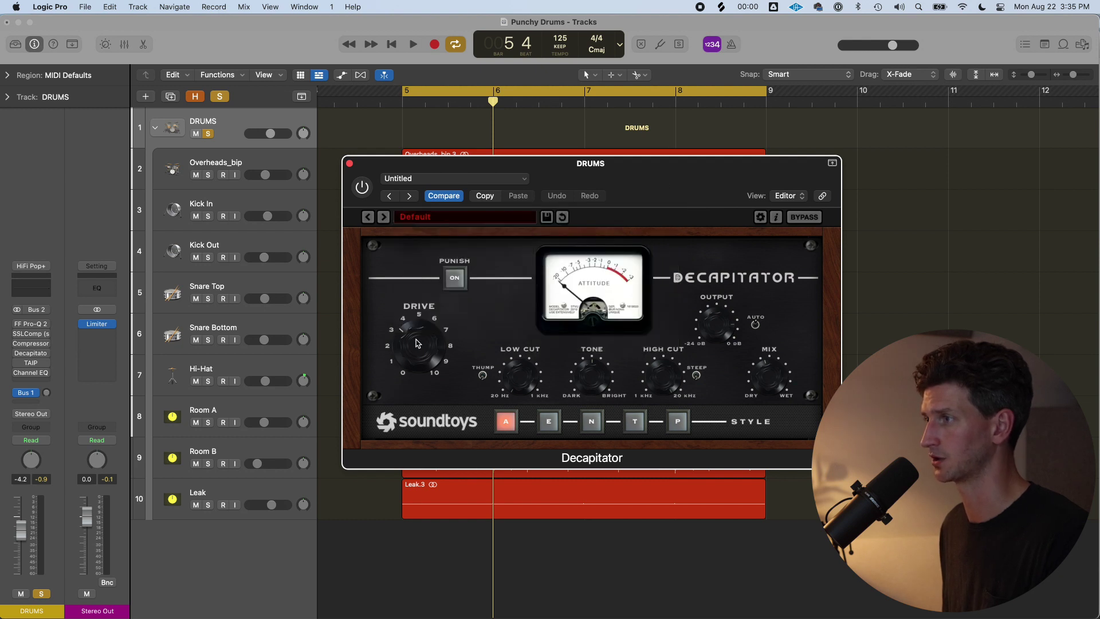
{"action": "left_click", "coordinate": [549, 421]}
{"action": "left_click", "coordinate": [592, 421]}
{"action": "left_click", "coordinate": [634, 421]}
{"action": "left_click", "coordinate": [676, 422]}
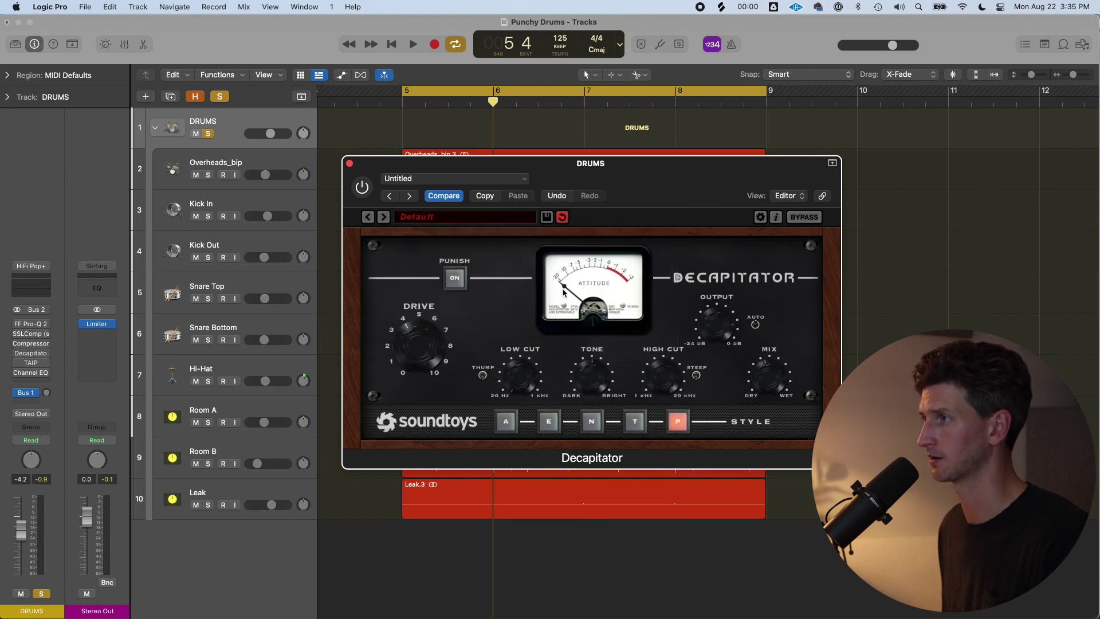
{"action": "left_click", "coordinate": [239, 124]}
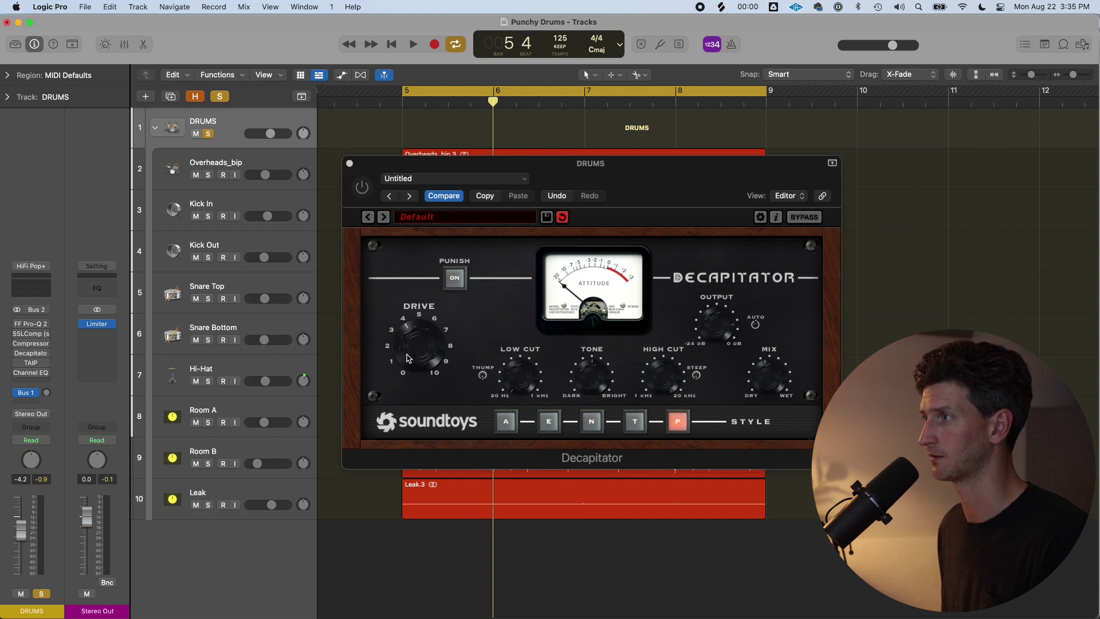
{"action": "left_click", "coordinate": [508, 423]}
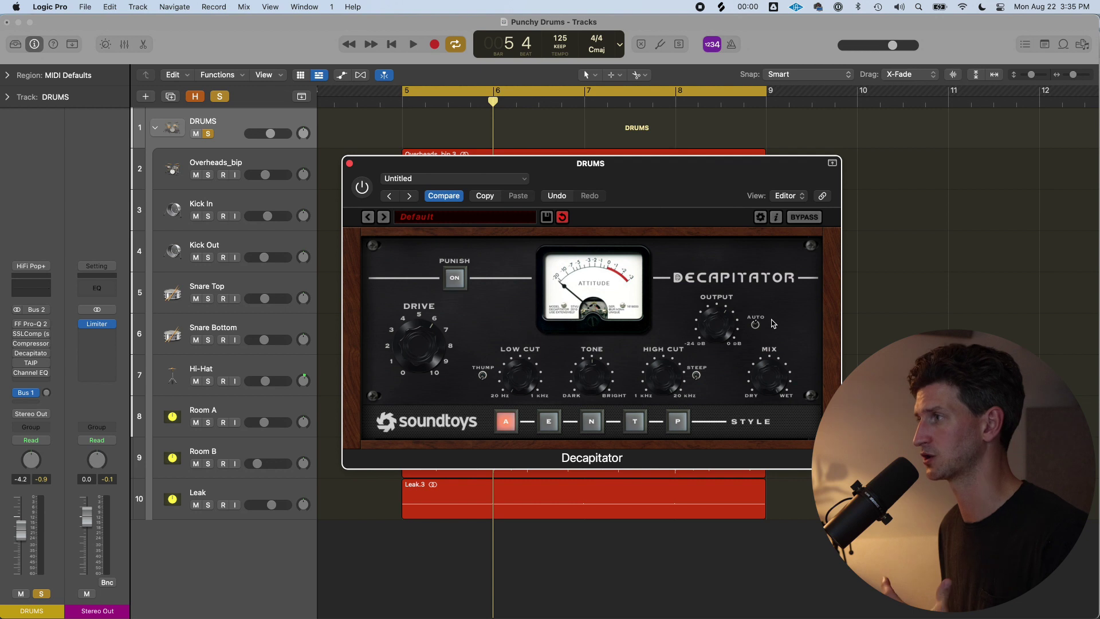
{"action": "left_click", "coordinate": [771, 559]}
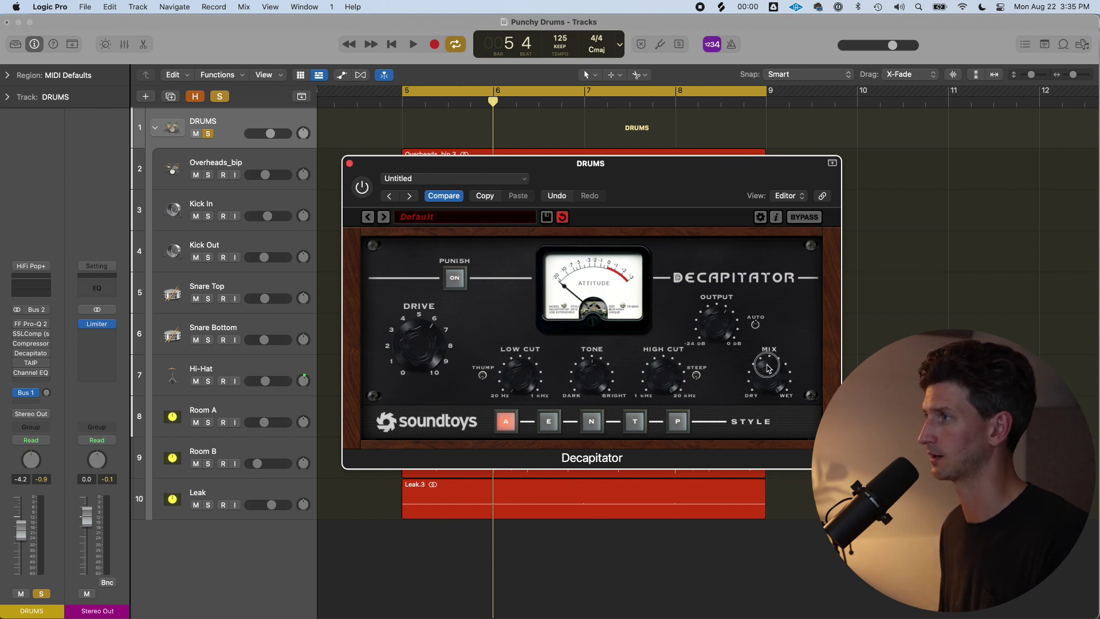
{"action": "key", "text": "space"}
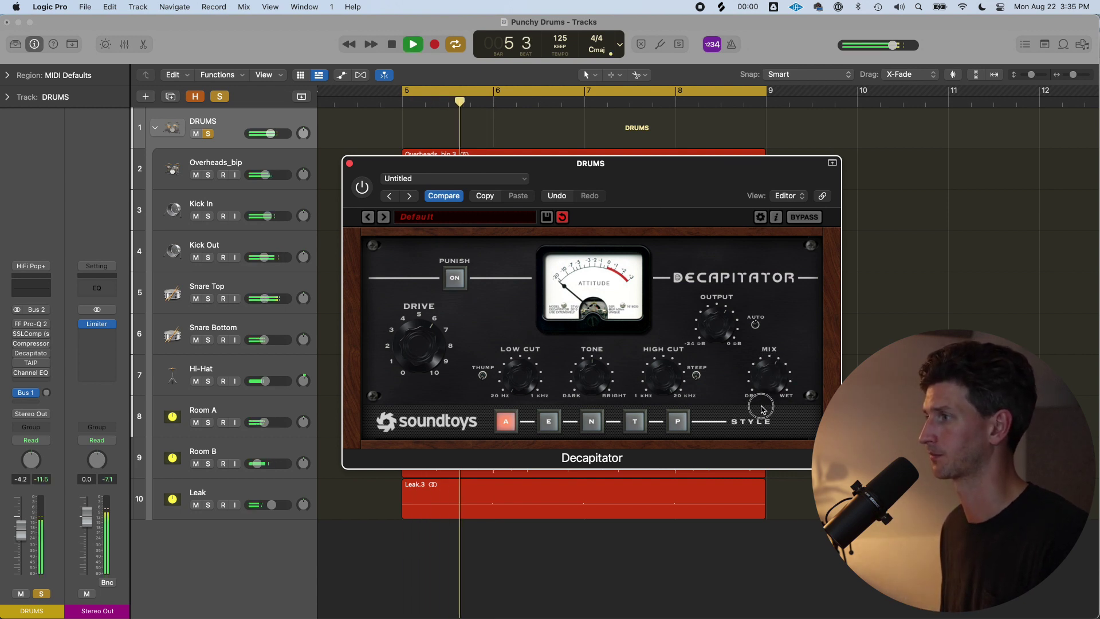
{"action": "key", "text": "space"}
Step: Re-enable Decapitator and SSLComp and play the drums from bar 5
{"action": "left_click", "coordinate": [362, 187]}
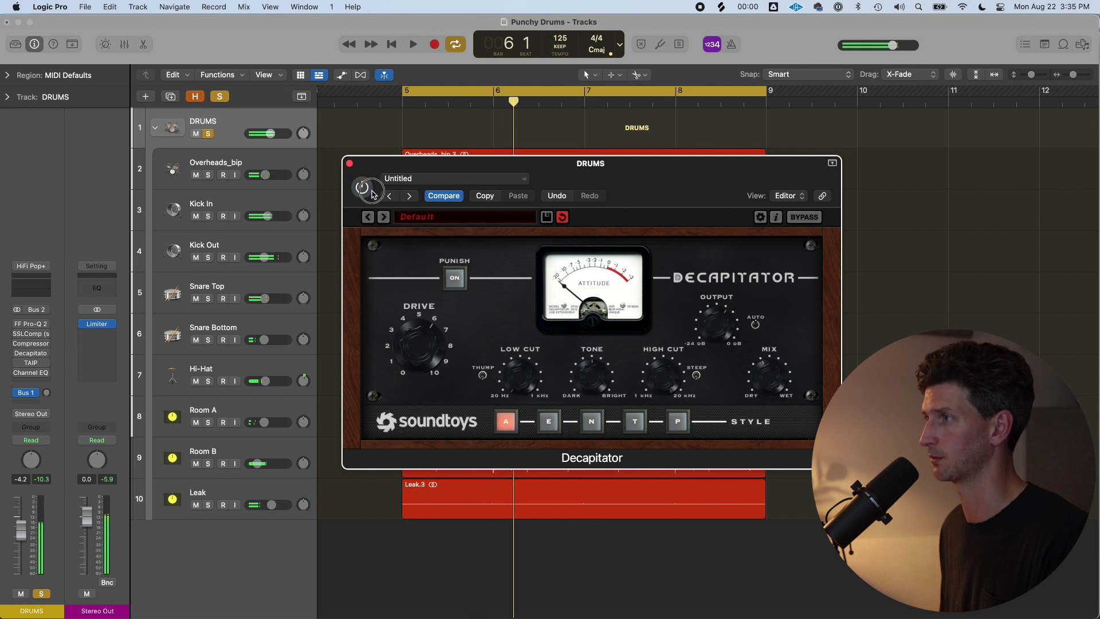
{"action": "left_click", "coordinate": [17, 334]}
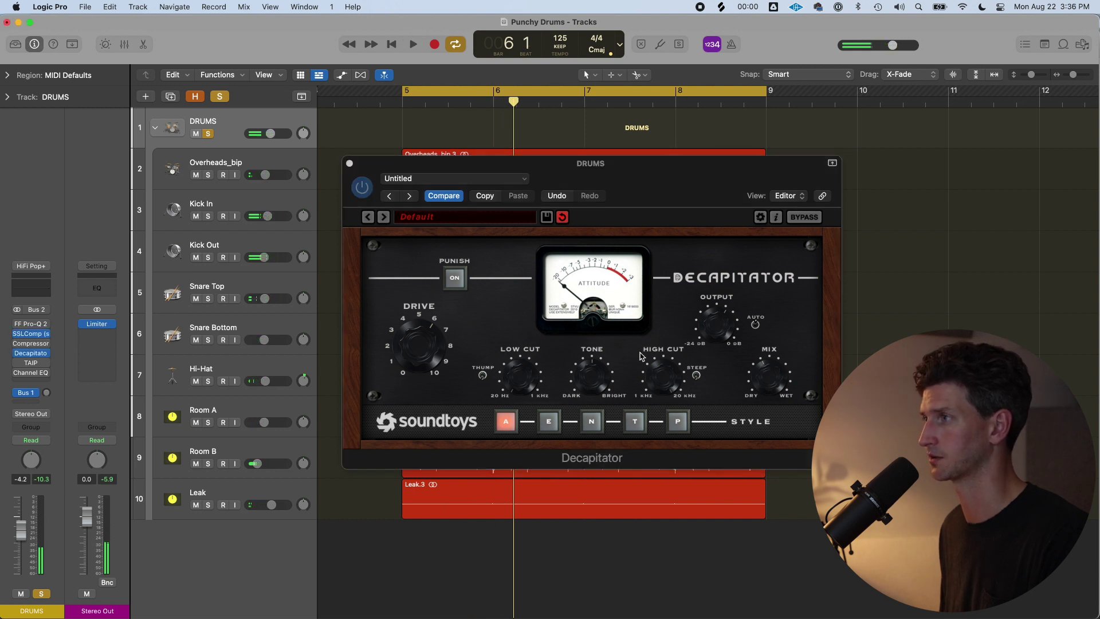
{"action": "key", "text": "space"}
{"action": "left_click", "coordinate": [768, 374]}
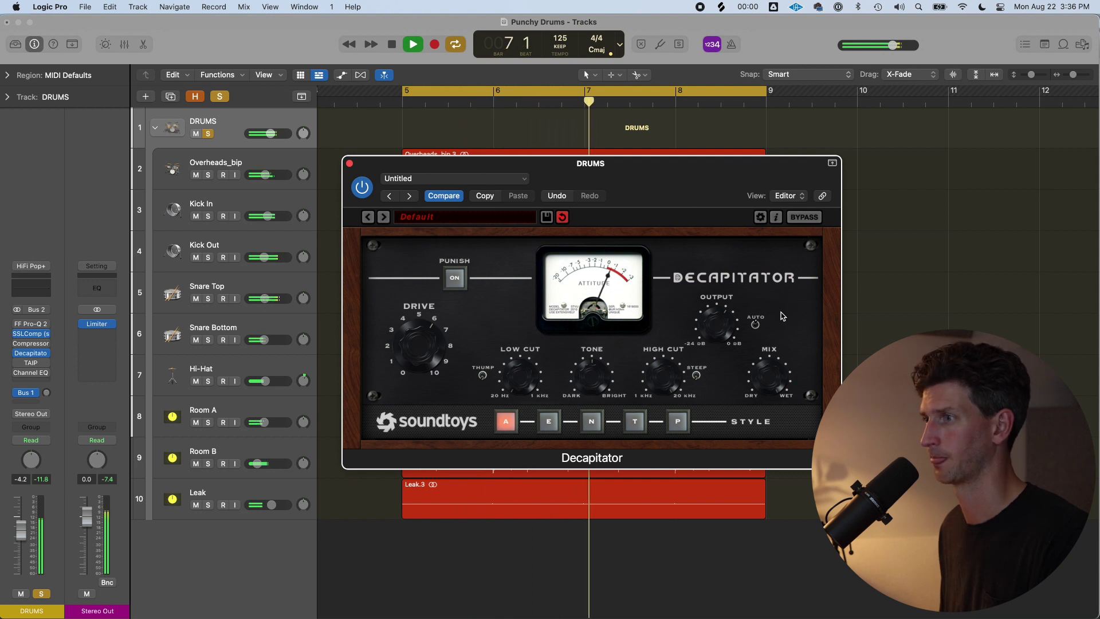
{"action": "key", "text": "space"}
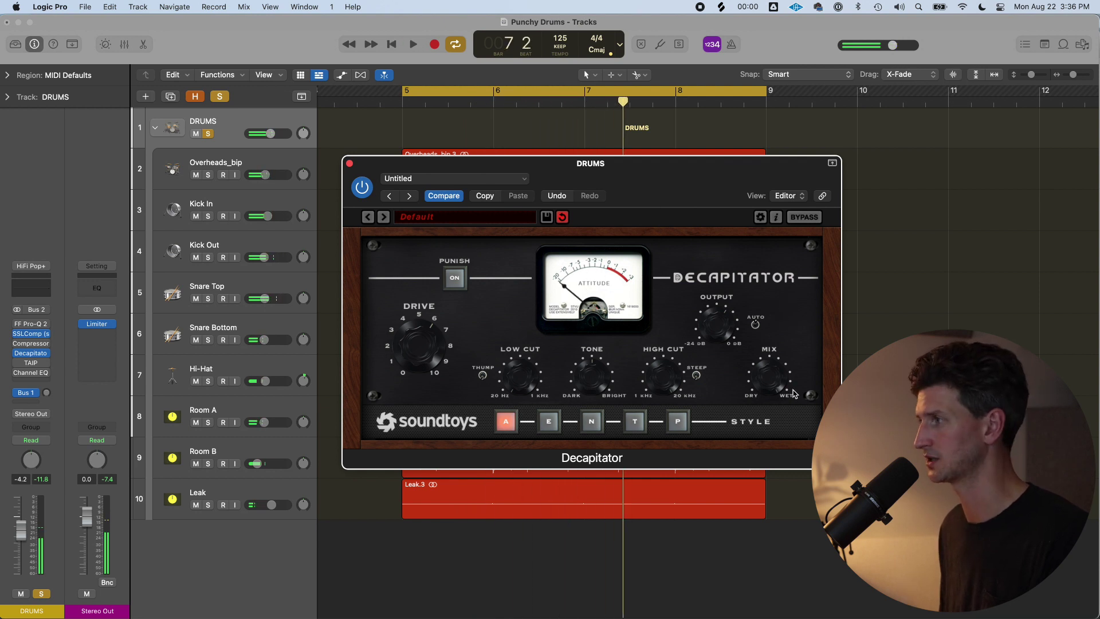
{"action": "key", "text": "space"}
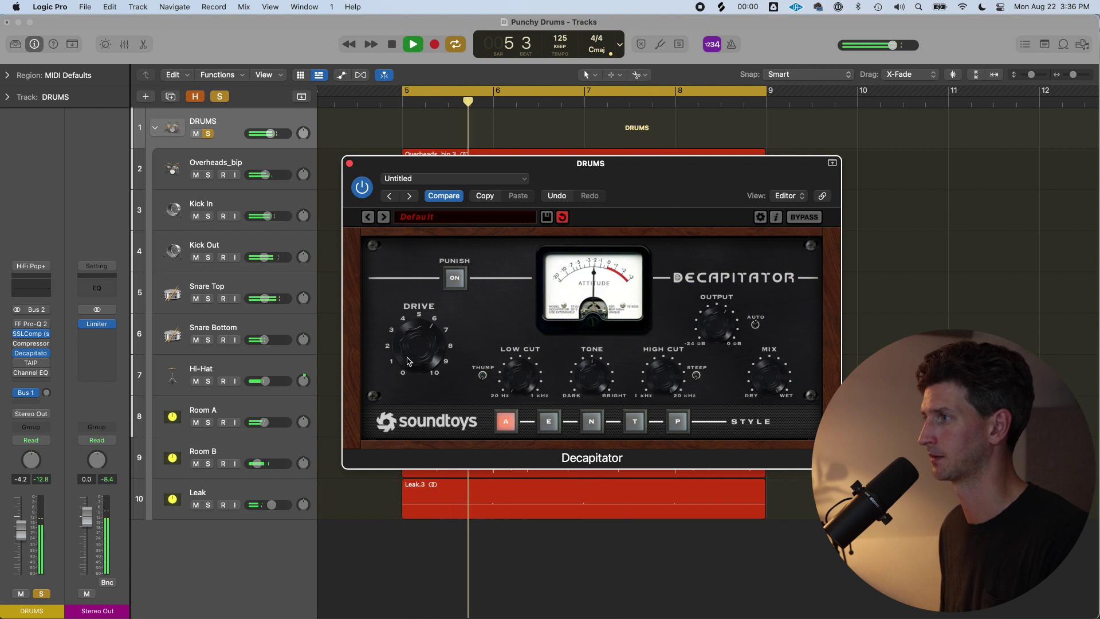
Step: Turn Decapitator's drive down and darken its tone while the loop plays
{"action": "left_click_drag", "start_coordinate": [407, 346], "coordinate": [415, 369]}
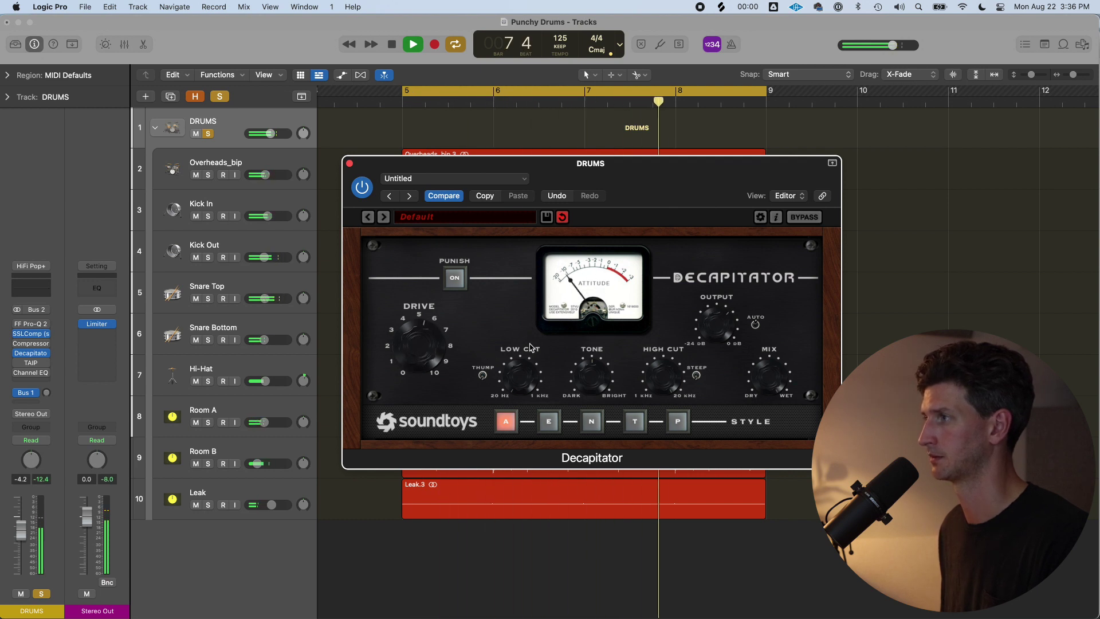
{"action": "left_click", "coordinate": [768, 418]}
{"action": "left_click_drag", "start_coordinate": [768, 418], "coordinate": [769, 408]}
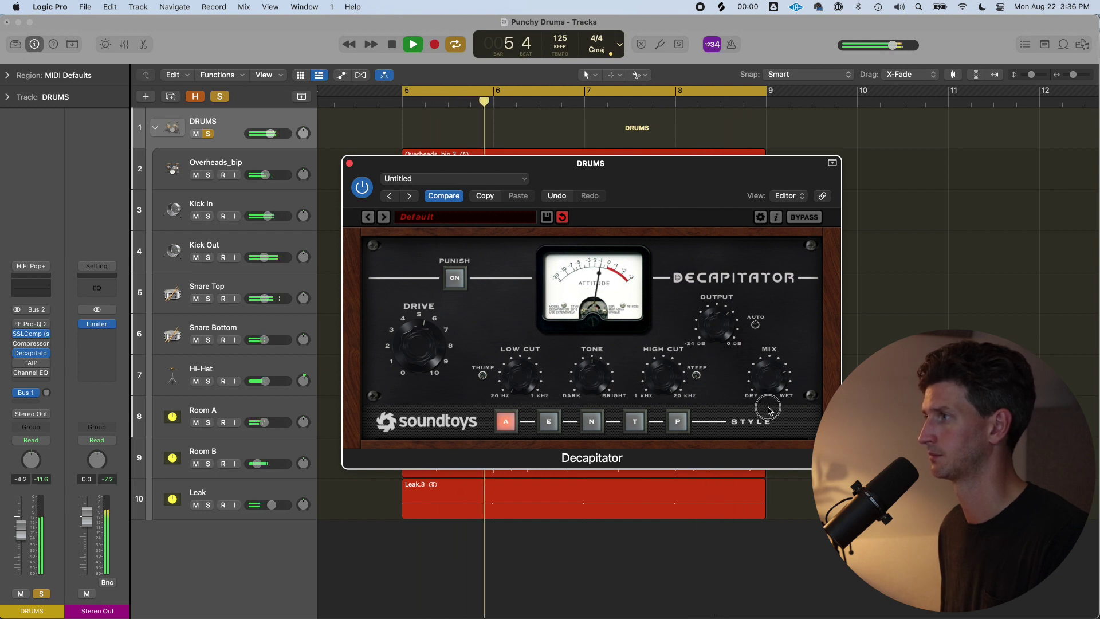
{"action": "left_click", "coordinate": [584, 363]}
{"action": "mouse_move", "coordinate": [584, 363]}
{"action": "left_mouse_down"}
{"action": "mouse_move", "coordinate": [590, 394]}
{"action": "mouse_move", "coordinate": [593, 378]}
{"action": "left_mouse_up"}
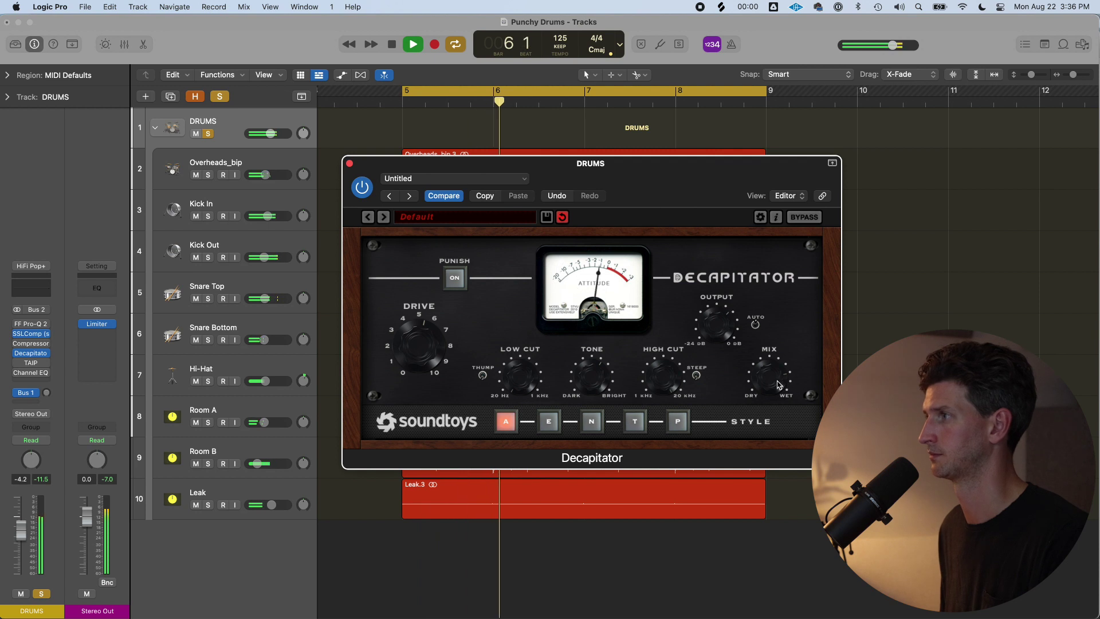
{"action": "key", "text": "space"}
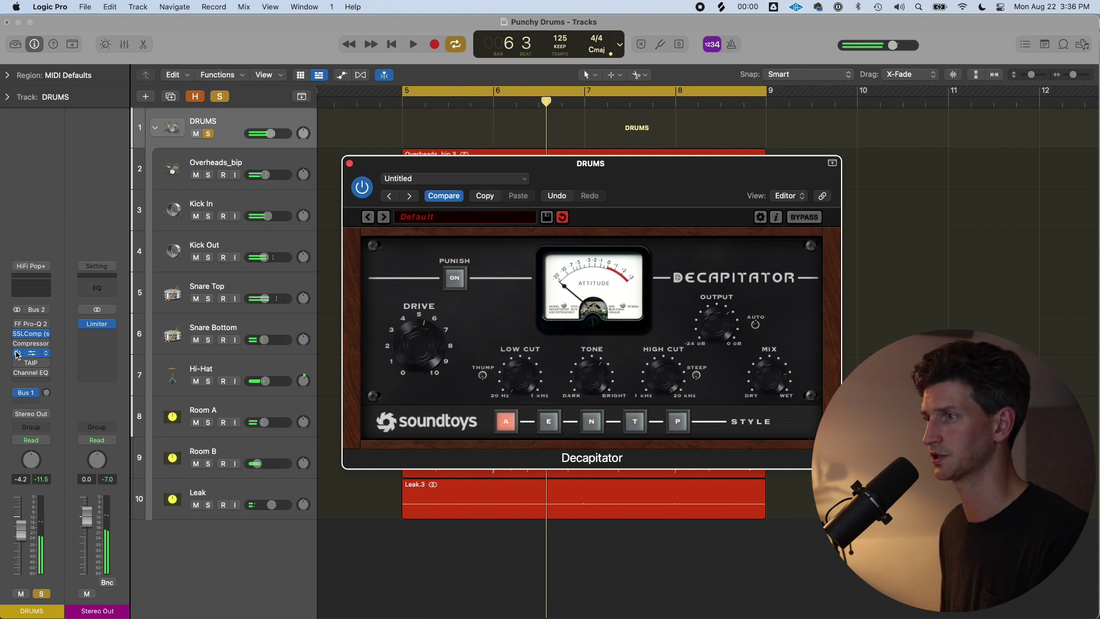
Step: Bypass SSLComp to compare the drums, then bypass Decapitator
{"action": "left_click", "coordinate": [18, 335]}
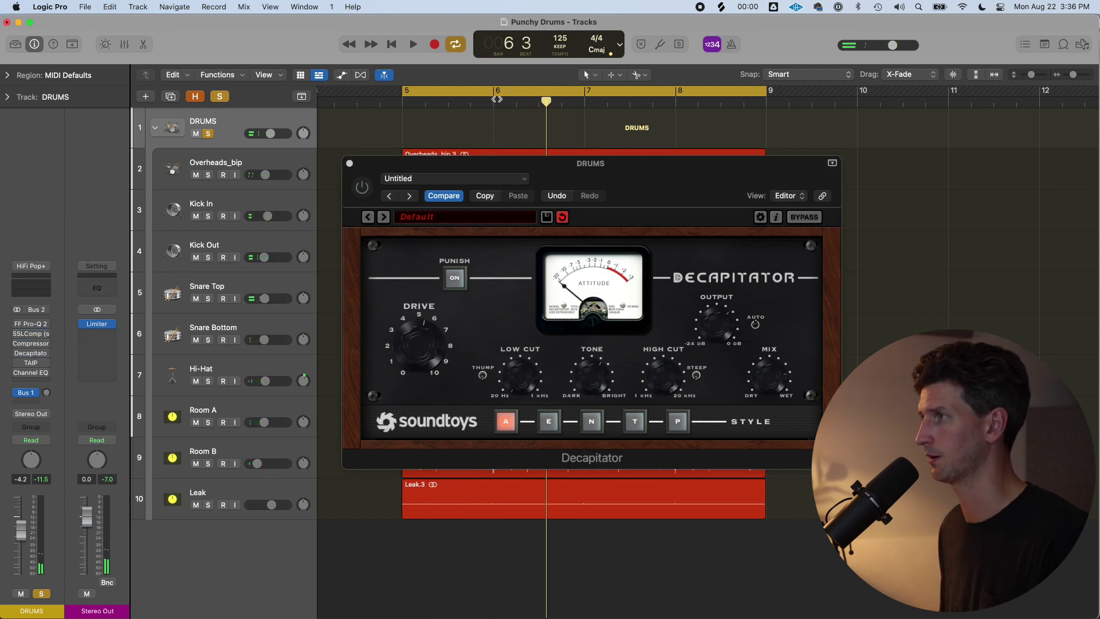
{"action": "key", "text": "space"}
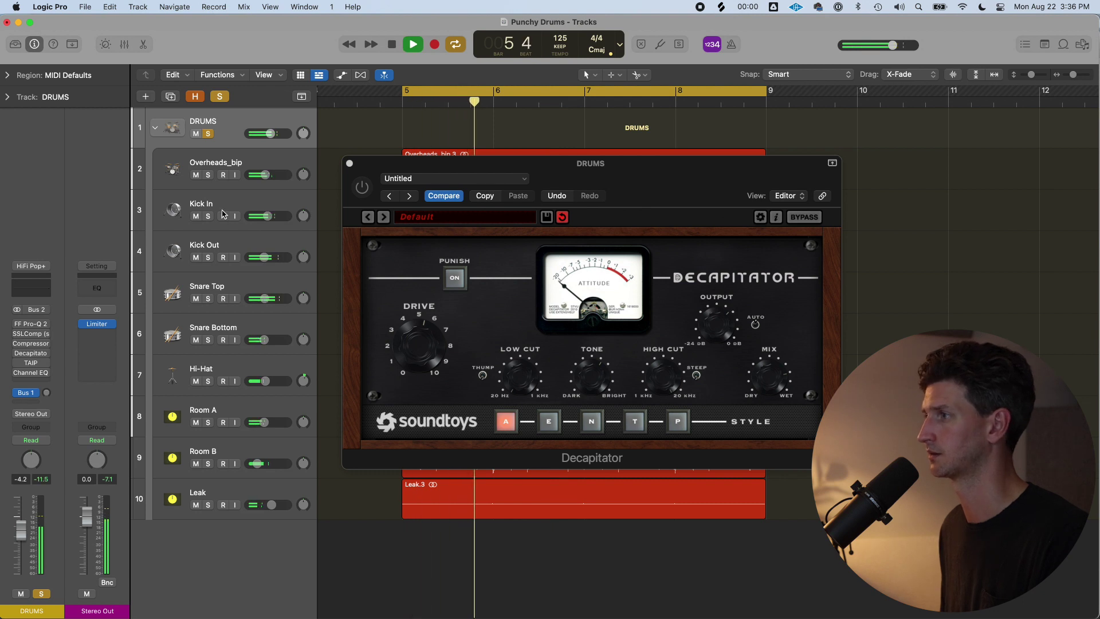
{"action": "key", "text": "space"}
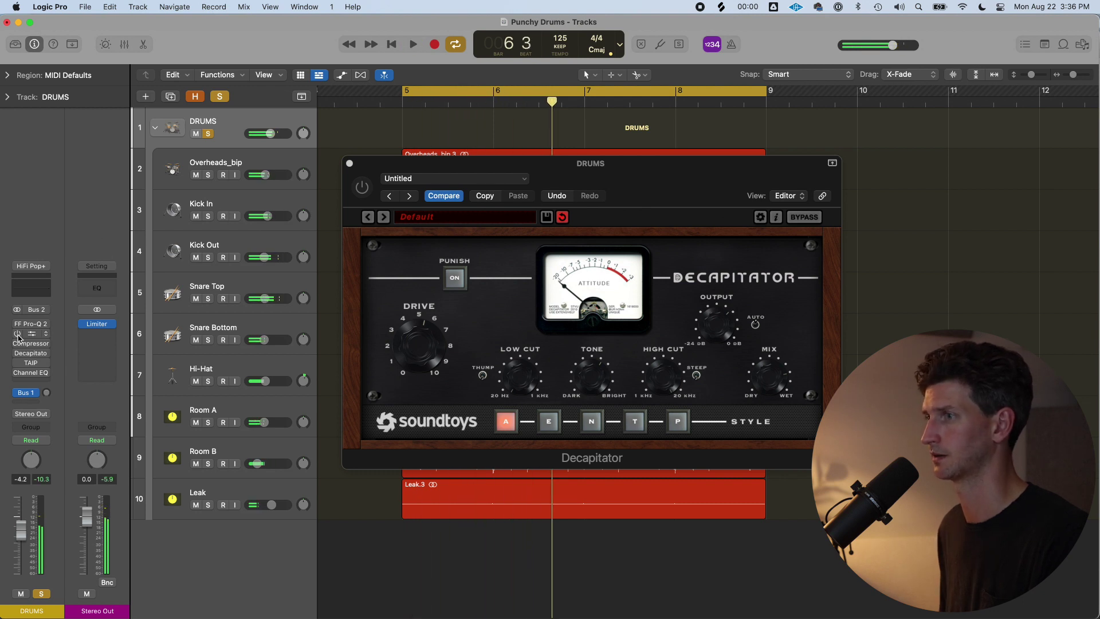
{"action": "key", "text": "space"}
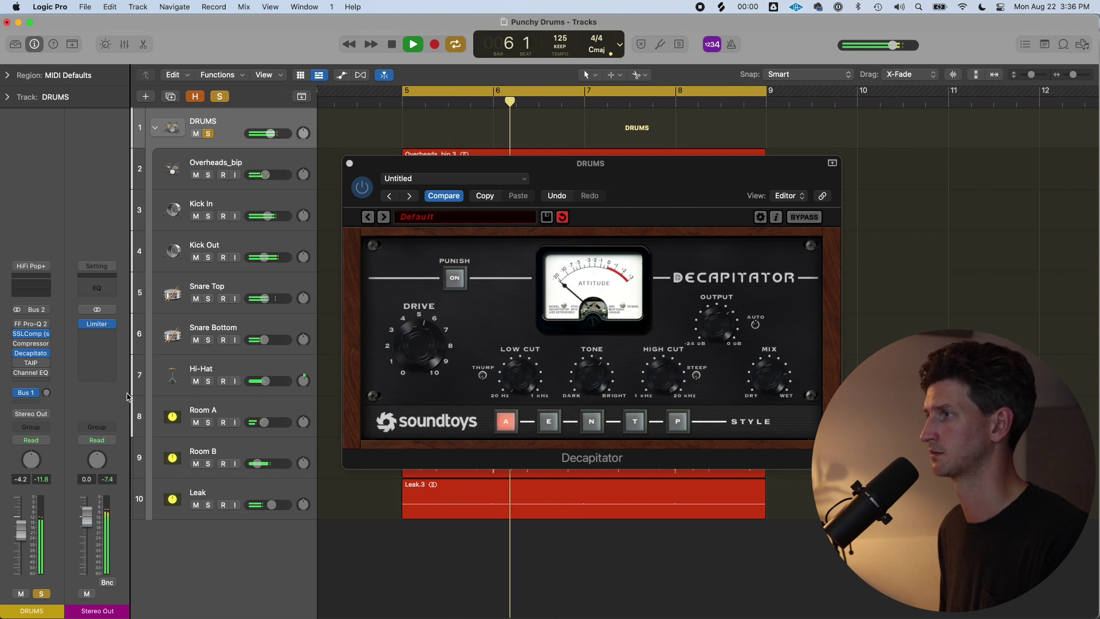
{"action": "key", "text": "space"}
{"action": "left_click", "coordinate": [18, 352]}
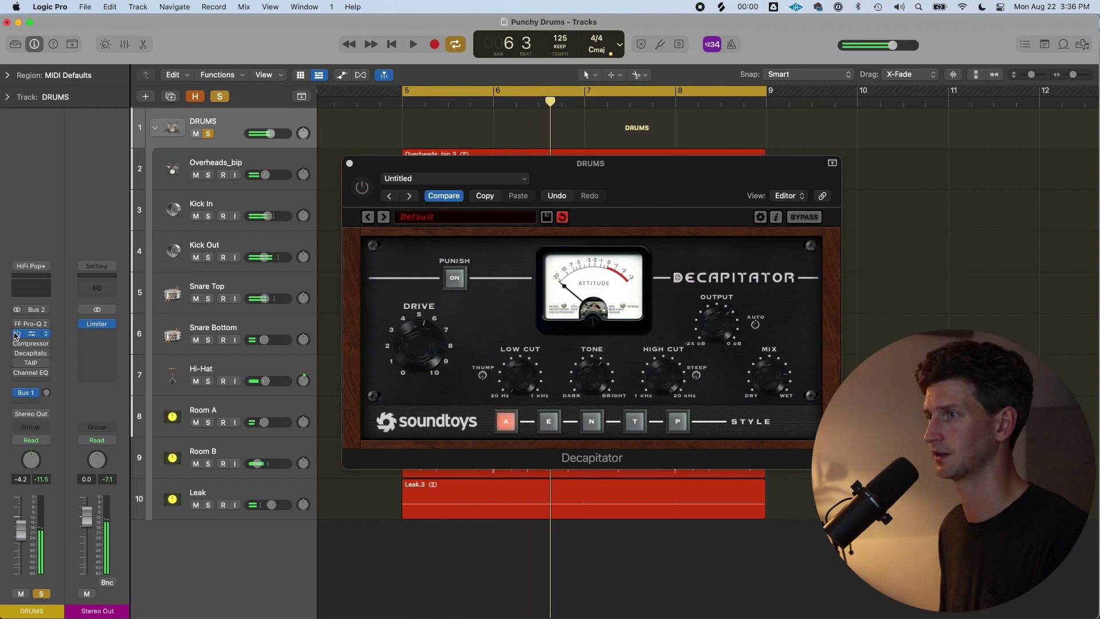
Step: Insert a stereo Distortion on the DRUMS bus with the Warm Distortion preset
{"action": "left_click", "coordinate": [39, 361]}
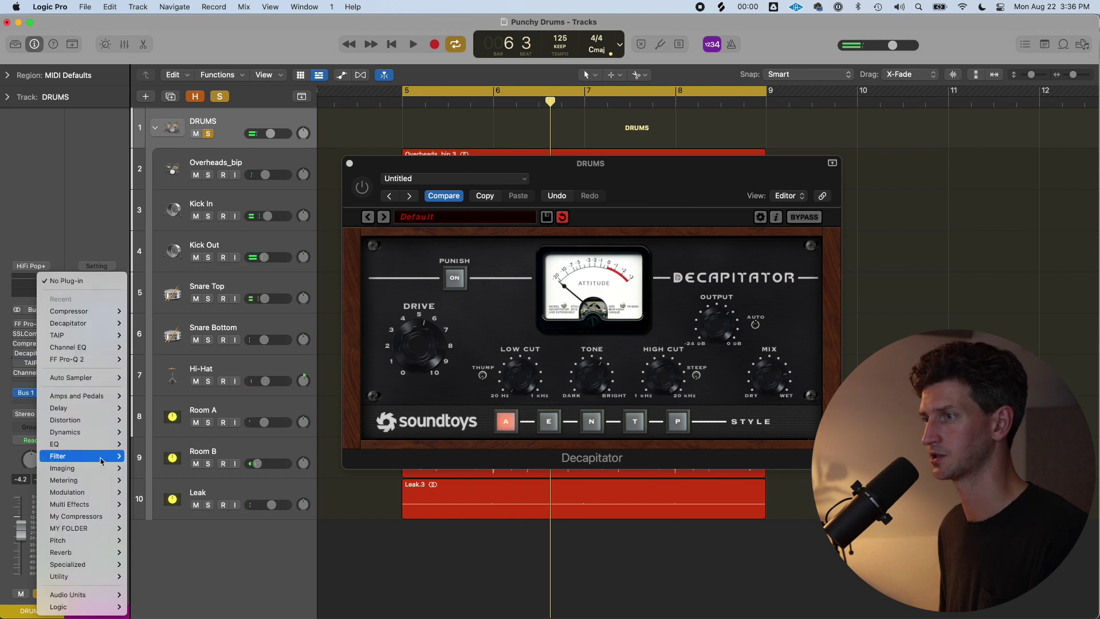
{"action": "mouse_move", "coordinate": [103, 419]}
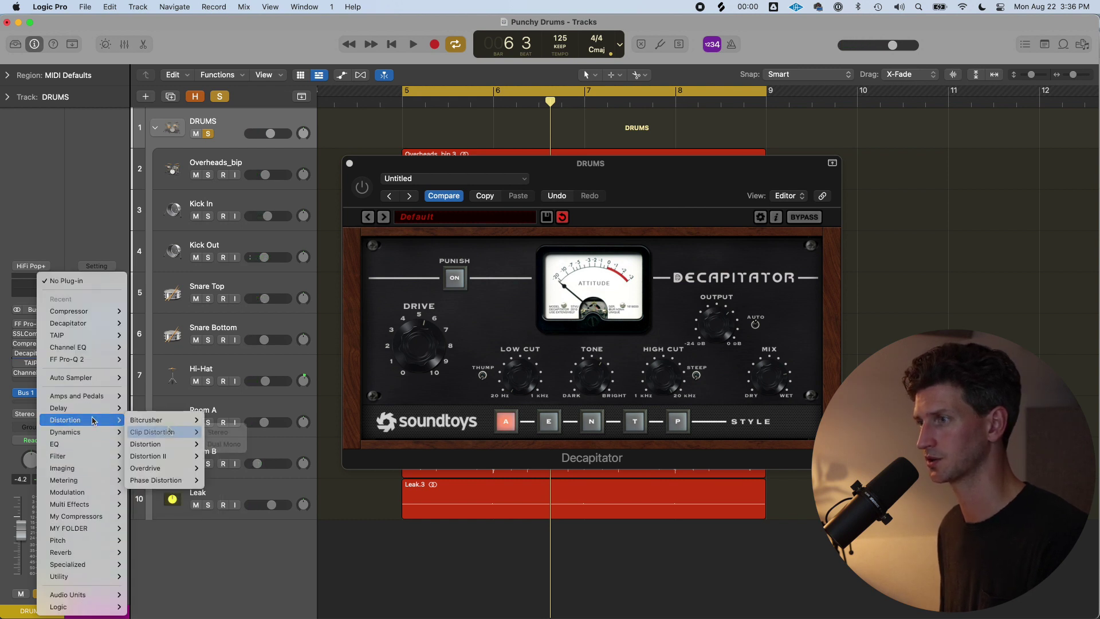
{"action": "mouse_move", "coordinate": [172, 443]}
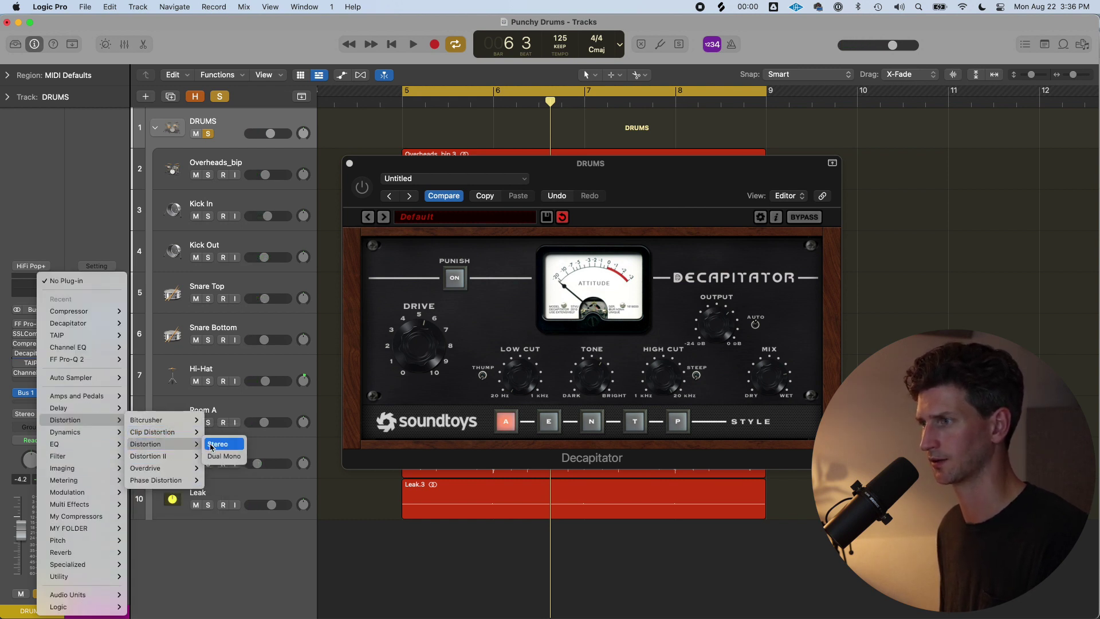
{"action": "left_click", "coordinate": [215, 445]}
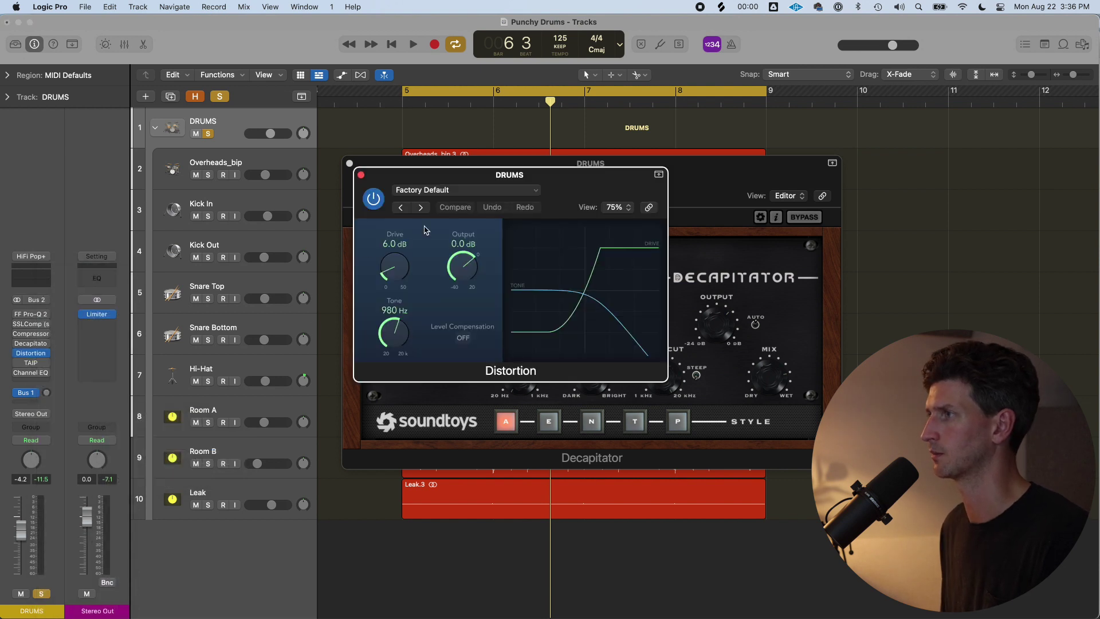
{"action": "left_click", "coordinate": [466, 189]}
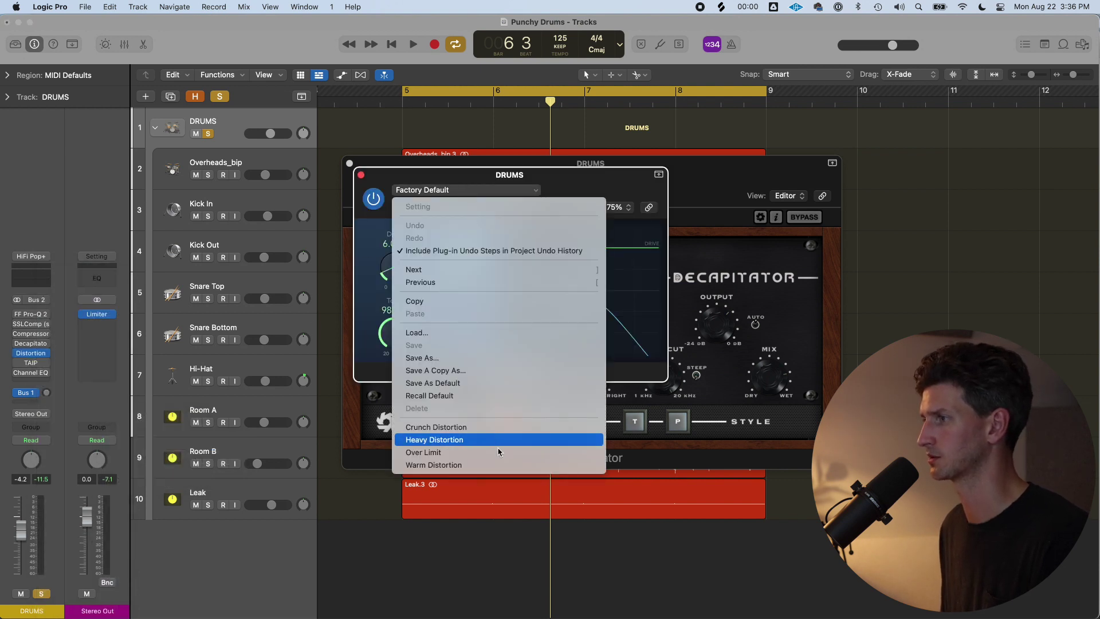
{"action": "left_click", "coordinate": [501, 464]}
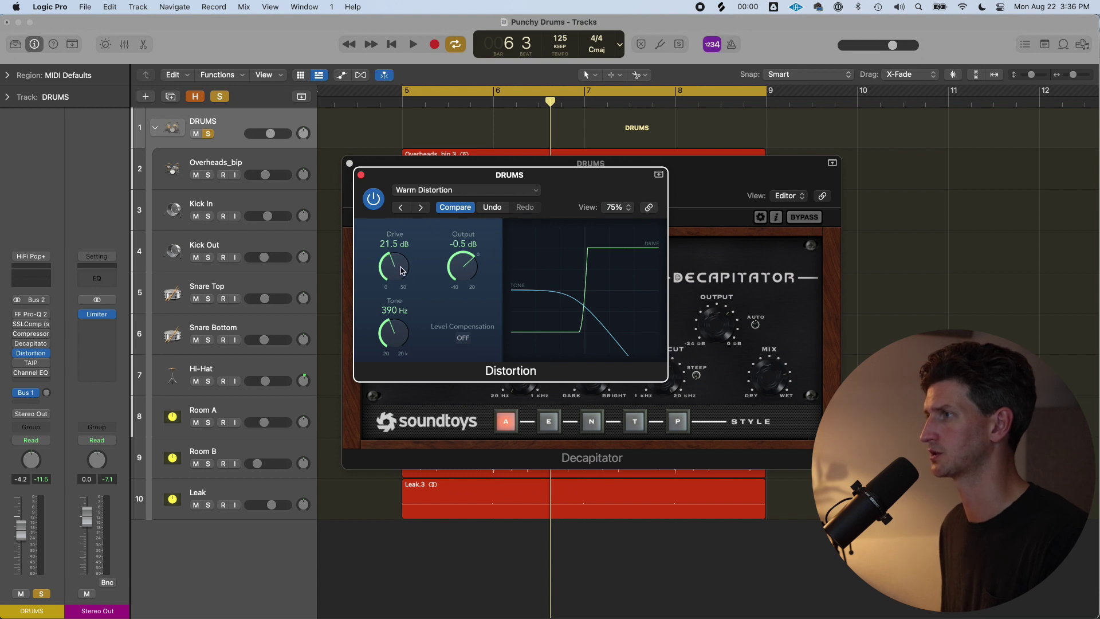
Step: Set Distortion drive to 2.0 dB, tone to 10000 Hz and output to -1.5 dB
{"action": "key", "text": "space"}
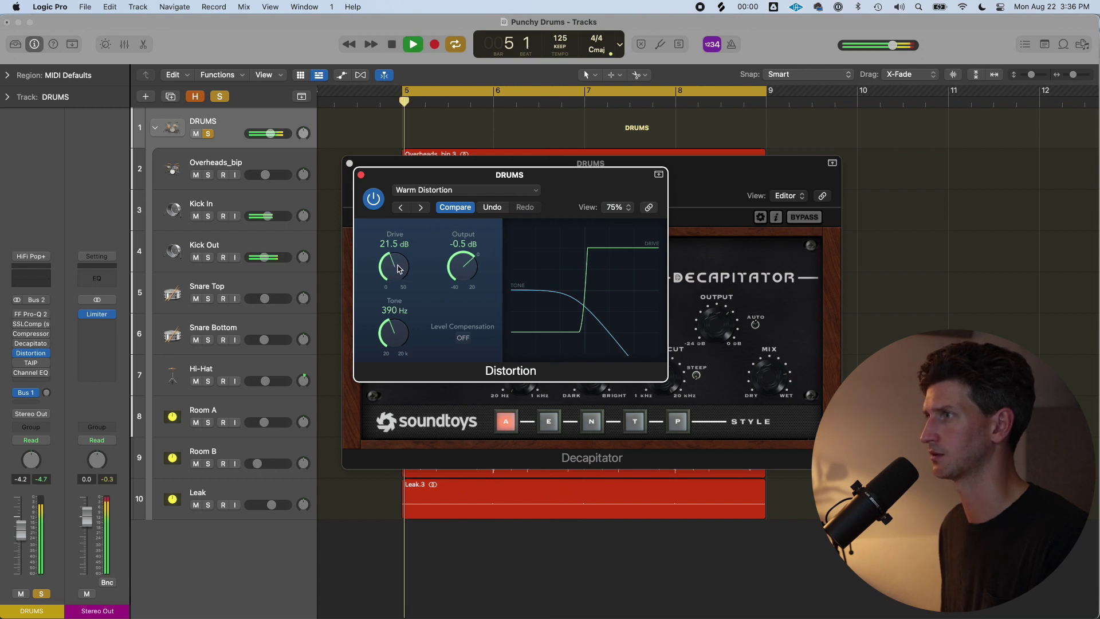
{"action": "left_click_drag", "start_coordinate": [399, 269], "coordinate": [464, 264]}
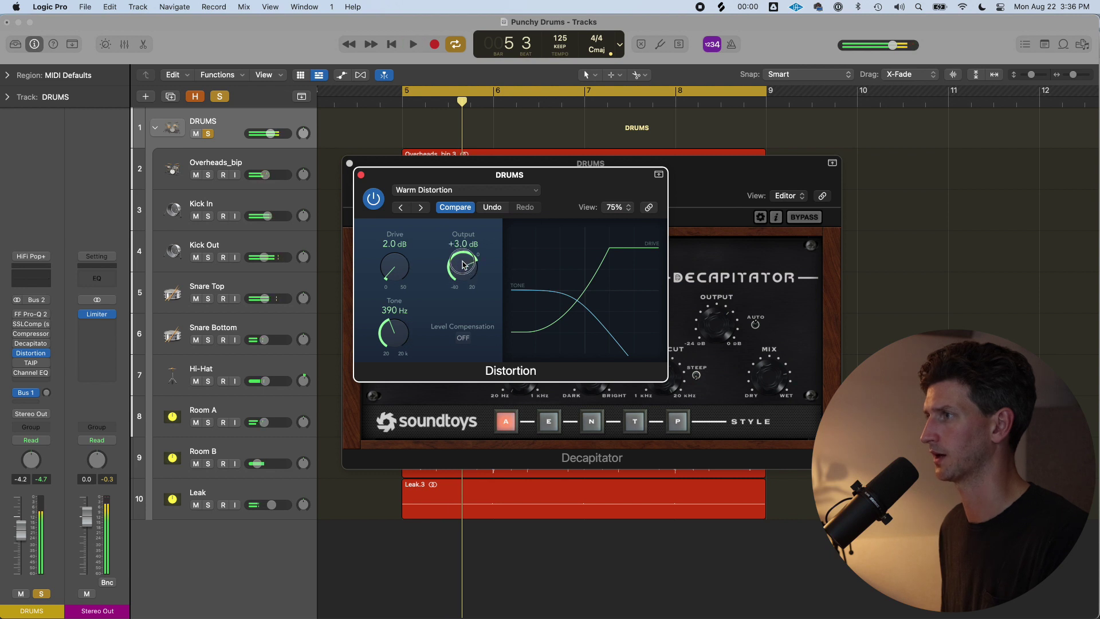
{"action": "left_click_drag", "start_coordinate": [410, 332], "coordinate": [418, 208]}
{"action": "left_click_drag", "start_coordinate": [392, 269], "coordinate": [467, 295]}
{"action": "key", "text": "space"}
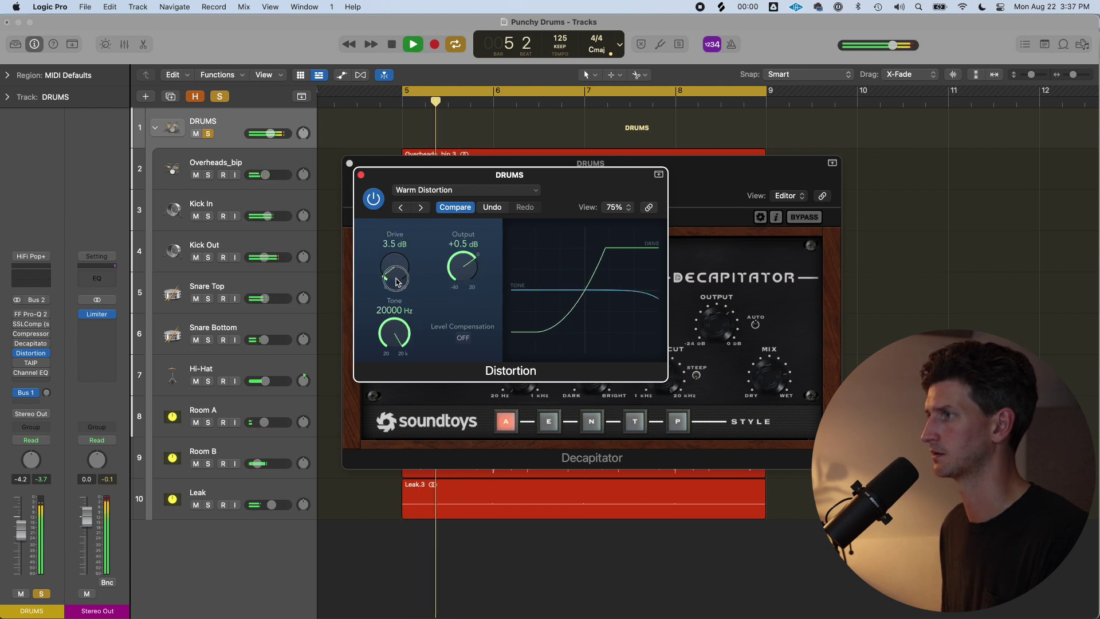
{"action": "left_click_drag", "start_coordinate": [398, 281], "coordinate": [400, 288]}
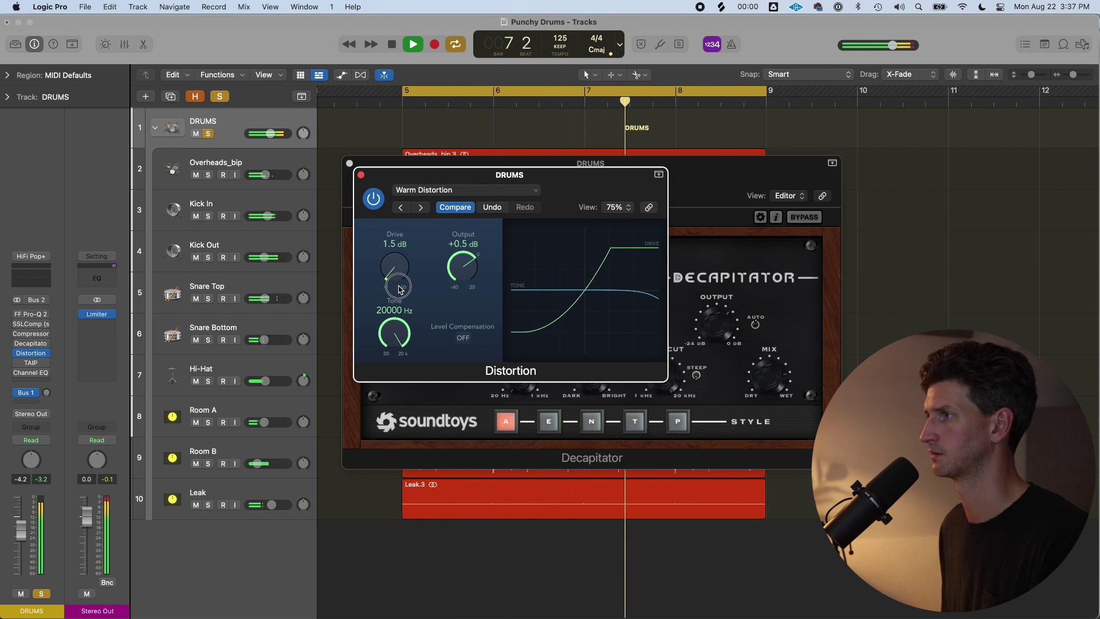
{"action": "left_click_drag", "start_coordinate": [394, 339], "coordinate": [395, 356]}
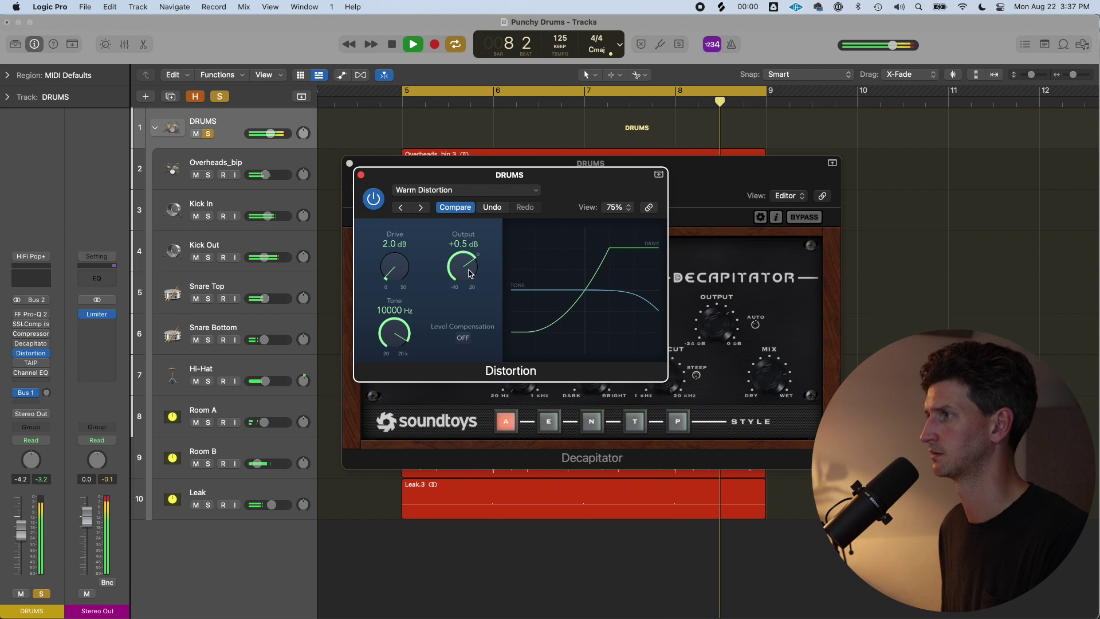
{"action": "left_click_drag", "start_coordinate": [468, 274], "coordinate": [468, 281]}
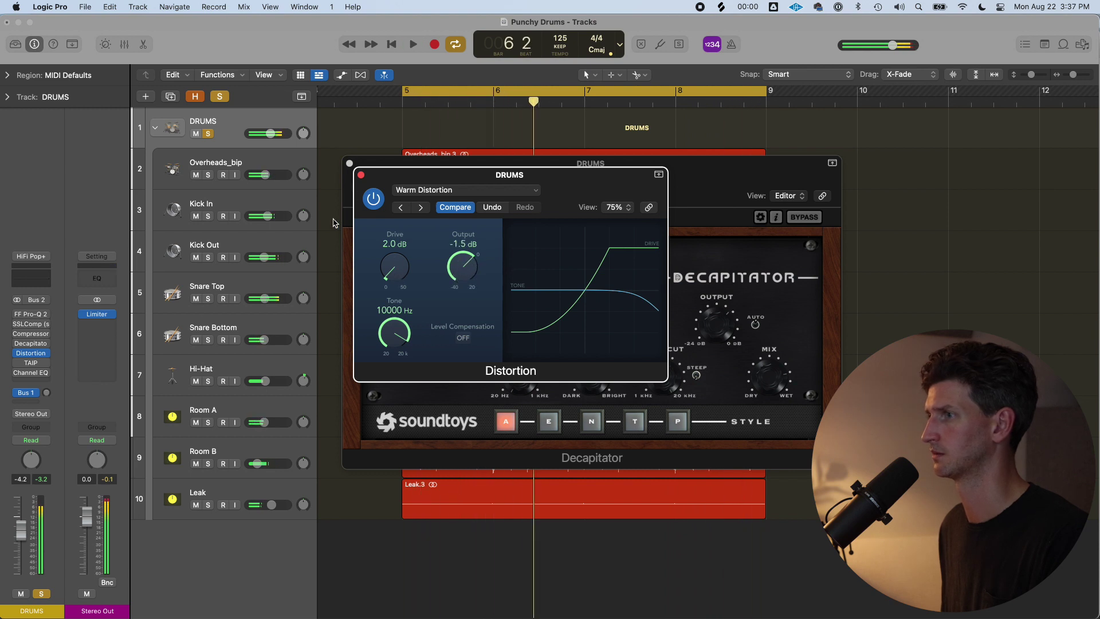
Step: Insert Bitcrusher and a stereo Overdrive loaded with the Warm Drive preset
{"action": "left_click", "coordinate": [32, 362]}
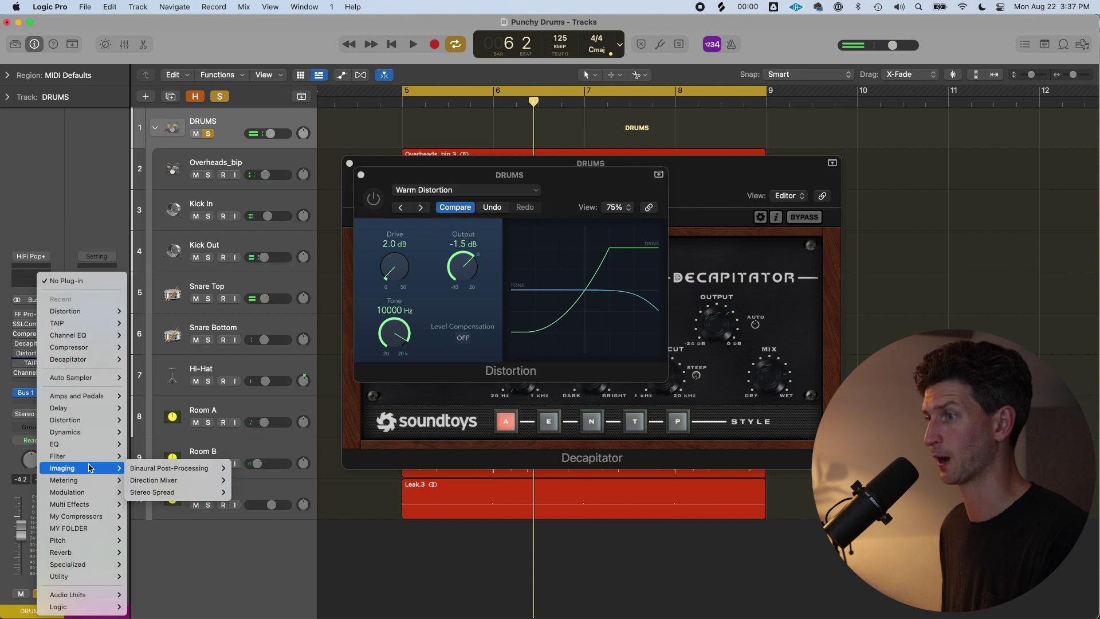
{"action": "left_click", "coordinate": [247, 389]}
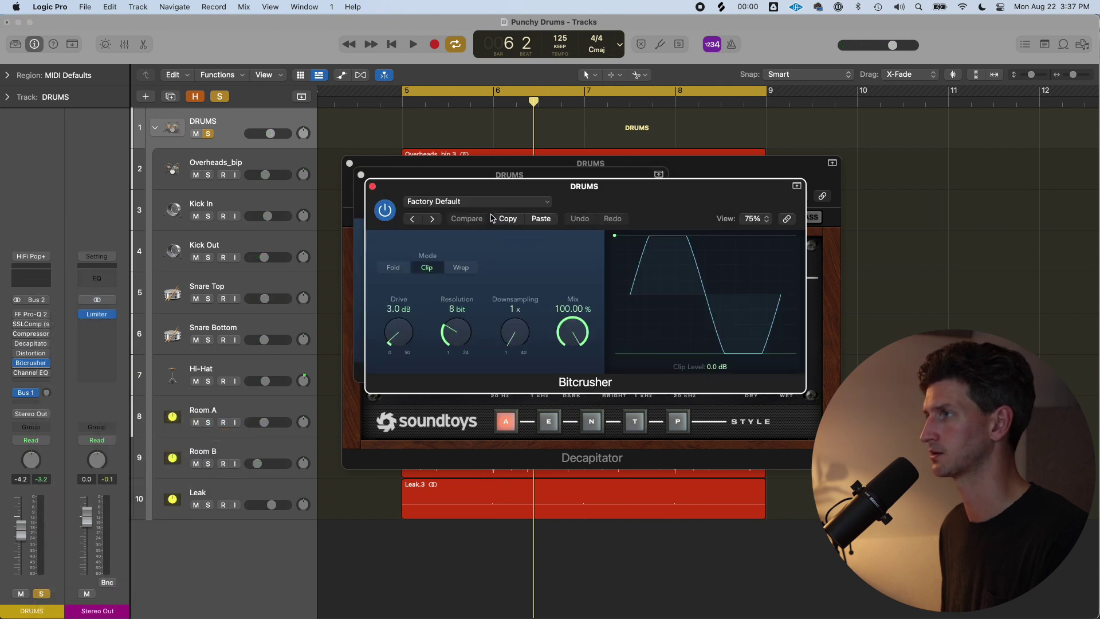
{"action": "left_click", "coordinate": [47, 360]}
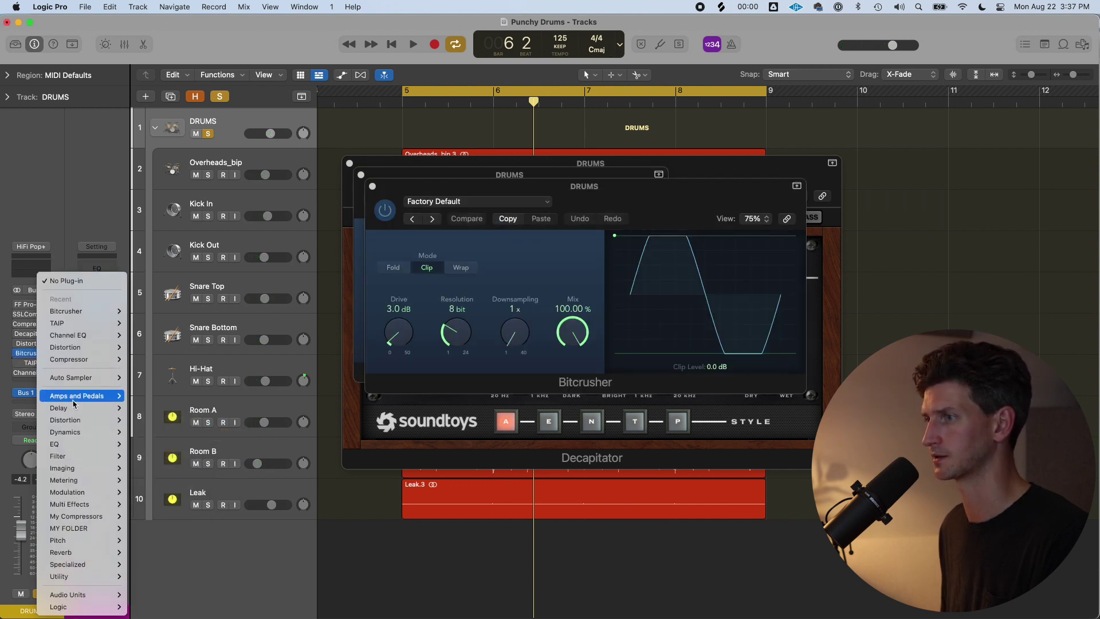
{"action": "mouse_move", "coordinate": [85, 420]}
{"action": "mouse_move", "coordinate": [166, 470]}
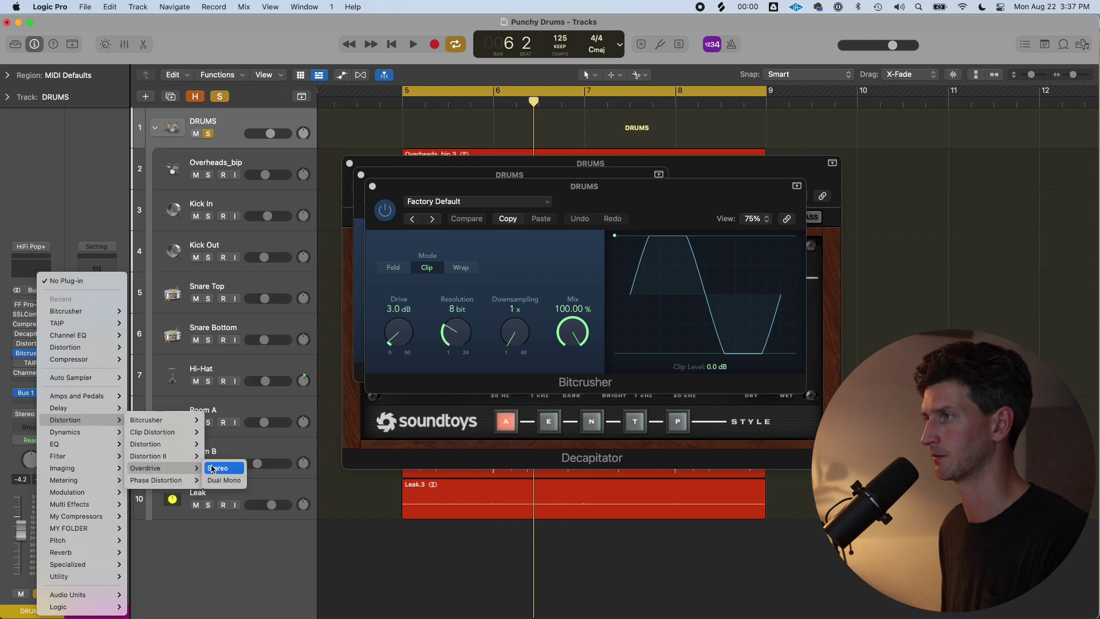
{"action": "left_click", "coordinate": [208, 470]}
{"action": "left_click", "coordinate": [490, 212]}
{"action": "left_click", "coordinate": [519, 576]}
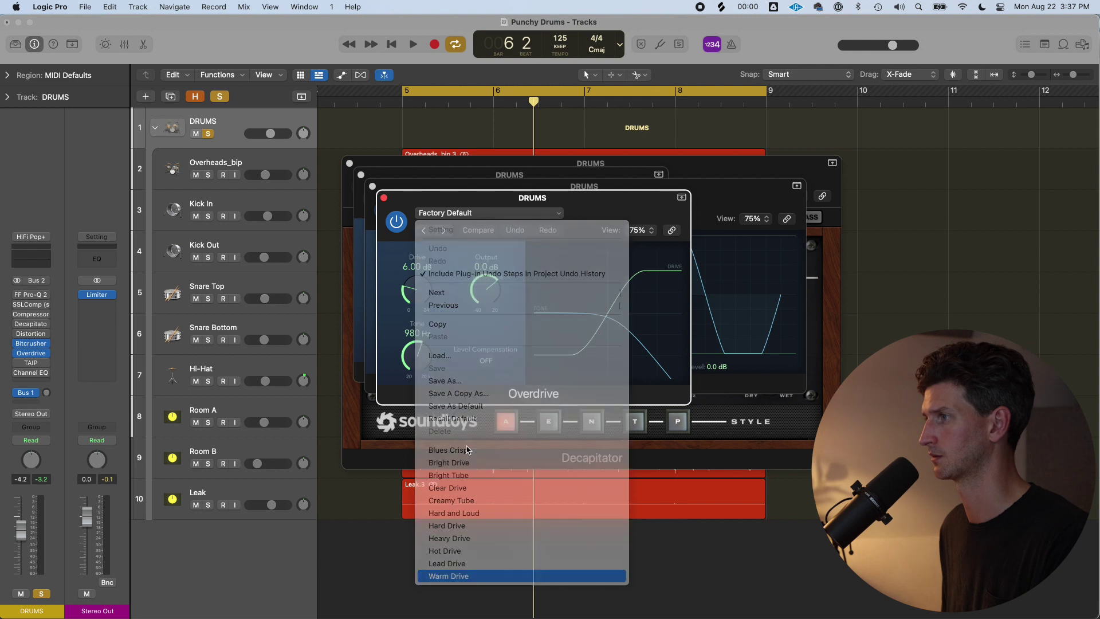
Step: Tune Overdrive drive to 12.75 dB plus tone and output, A/B it, then close the windows
{"action": "mouse_move", "coordinate": [33, 344]}
{"action": "key", "text": "space"}
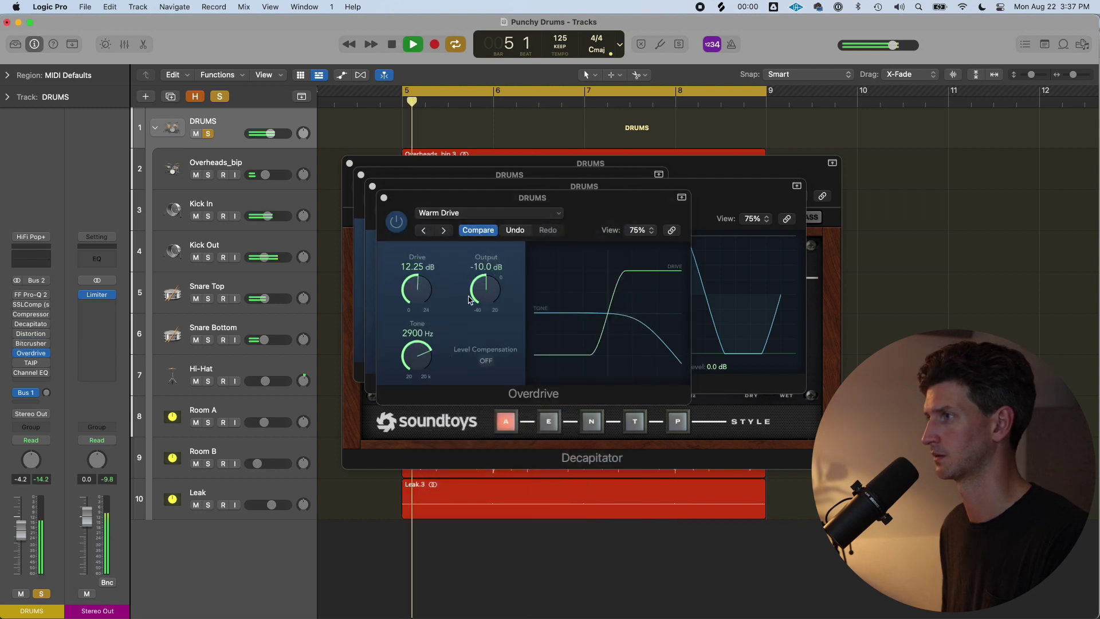
{"action": "left_click_drag", "start_coordinate": [416, 290], "coordinate": [416, 284]}
{"action": "left_click_drag", "start_coordinate": [417, 356], "coordinate": [420, 335]}
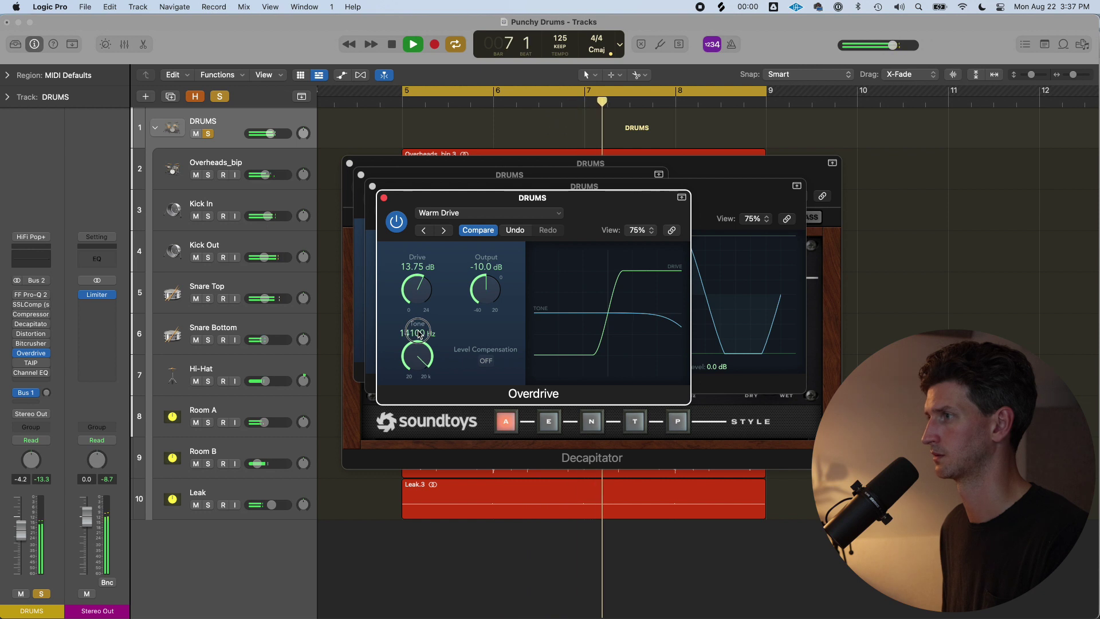
{"action": "left_click_drag", "start_coordinate": [484, 289], "coordinate": [483, 296]}
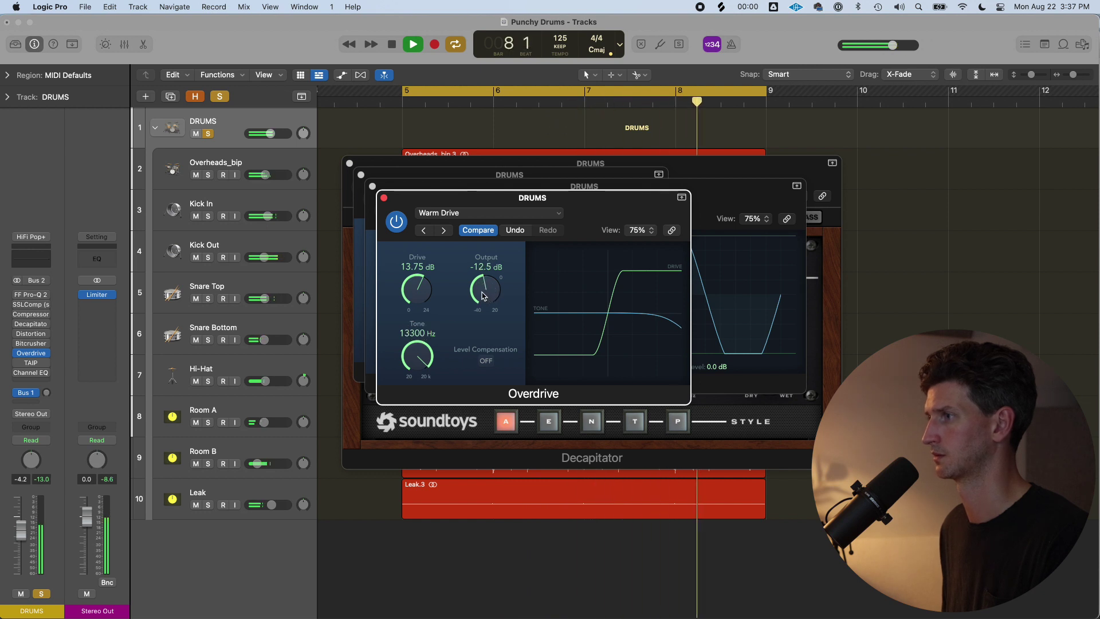
{"action": "left_click", "coordinate": [397, 221]}
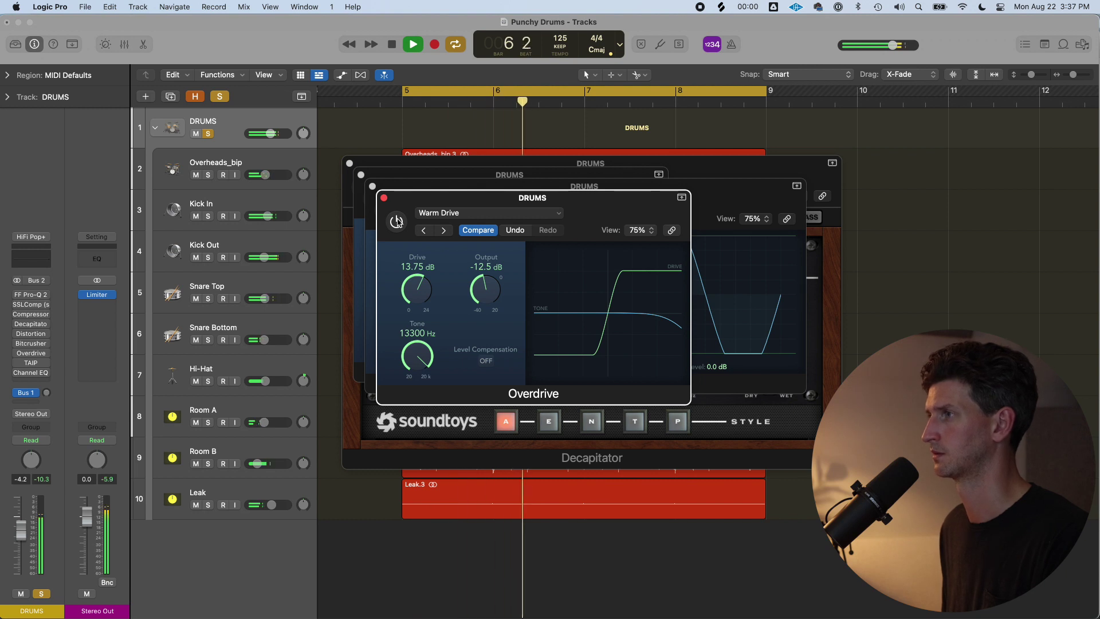
{"action": "left_click", "coordinate": [397, 221]}
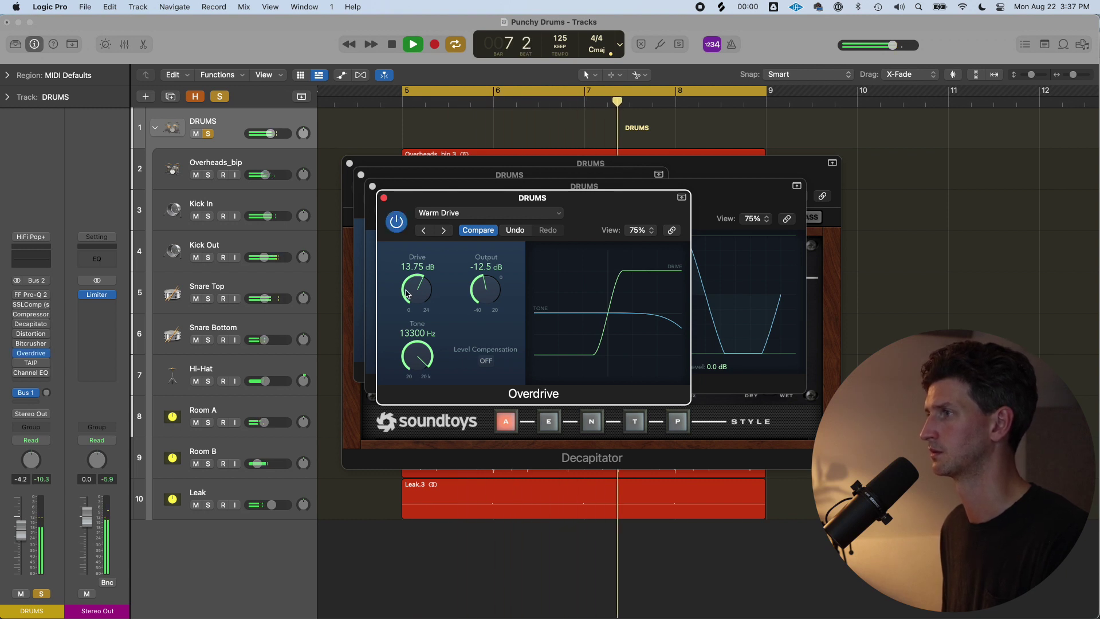
{"action": "left_click_drag", "start_coordinate": [410, 289], "coordinate": [409, 303]}
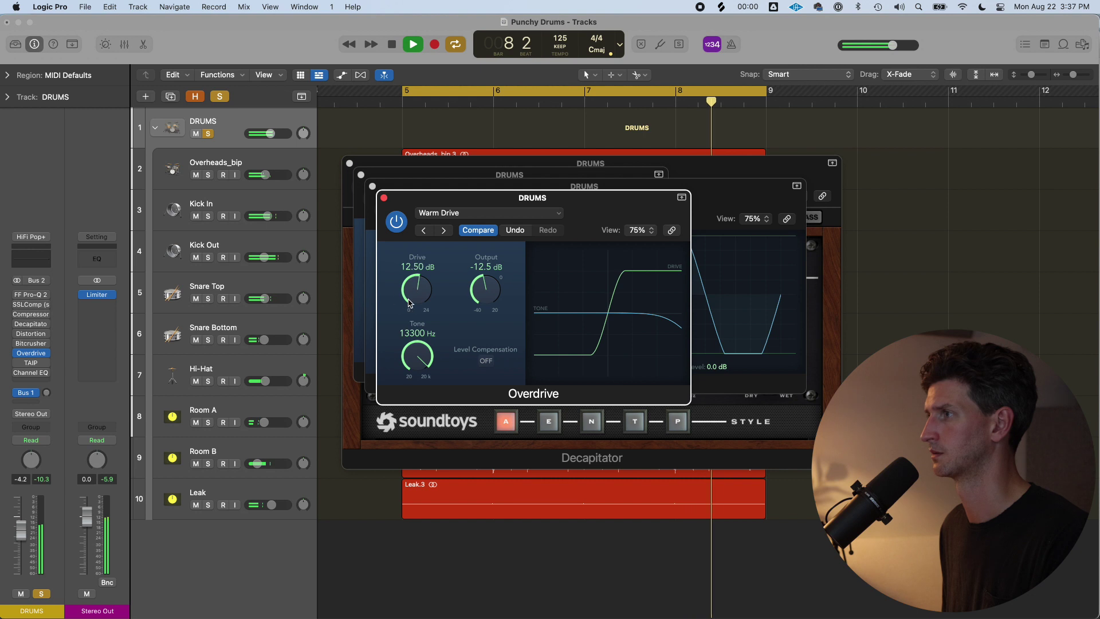
{"action": "left_click_drag", "start_coordinate": [481, 288], "coordinate": [481, 282]}
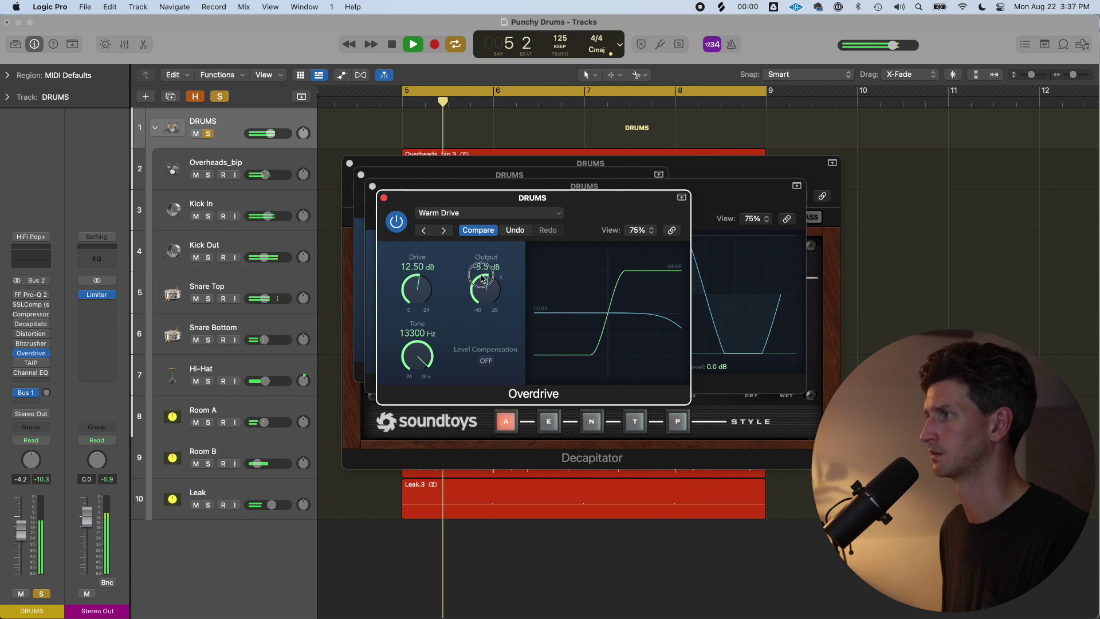
{"action": "key", "text": "space"}
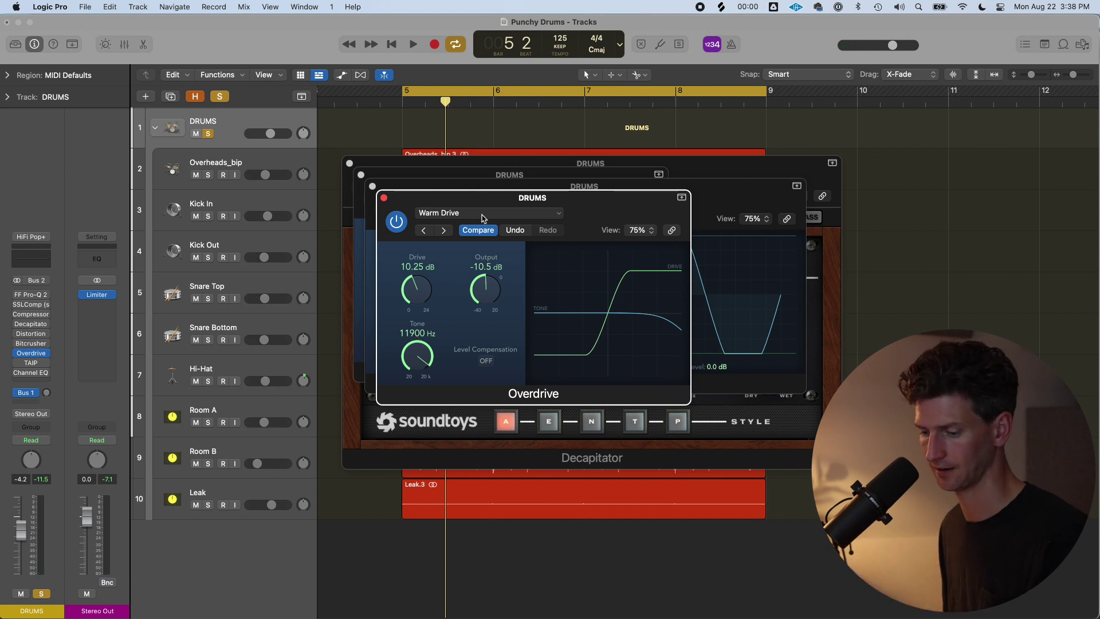
{"action": "left_click", "coordinate": [386, 197], "text": "alt"}
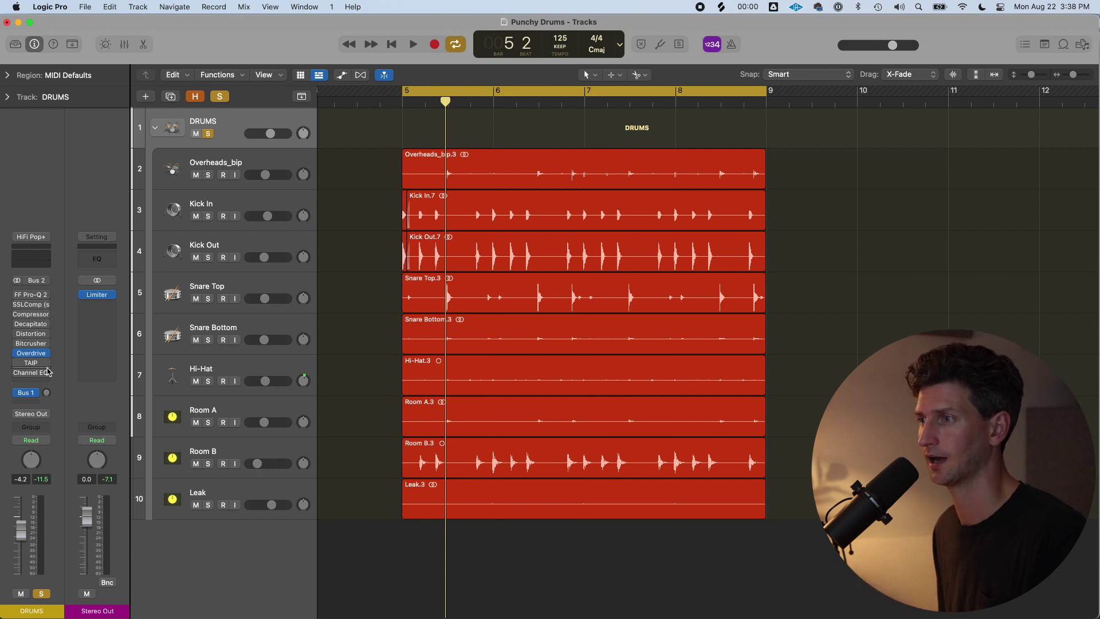
Step: Open the TAIP tape plug-in and move its window up and left
{"action": "mouse_move", "coordinate": [33, 366]}
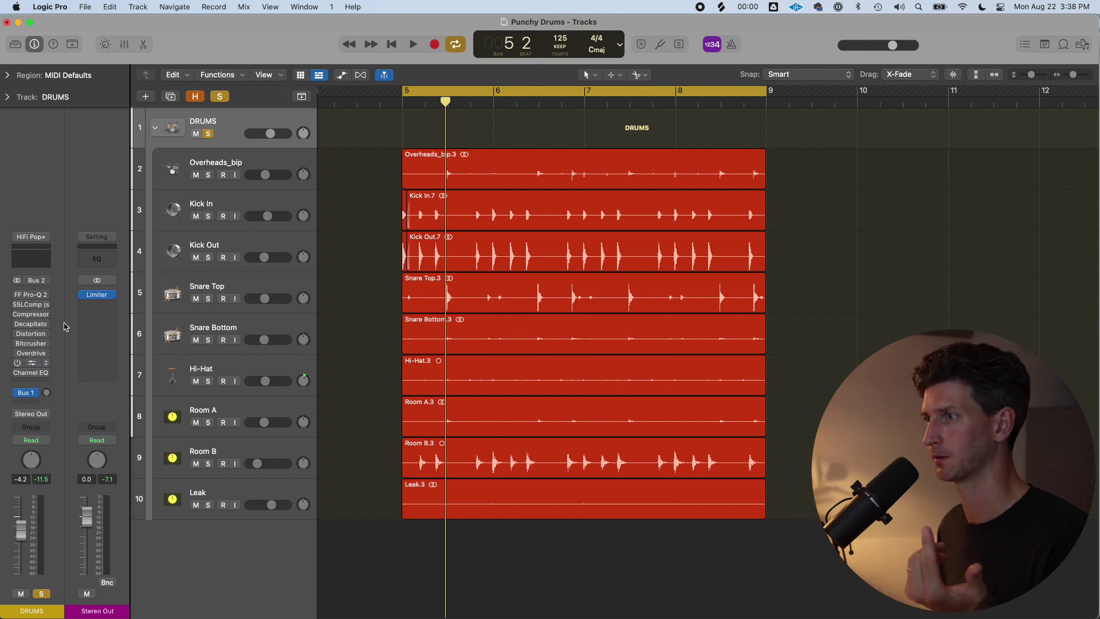
{"action": "left_click", "coordinate": [28, 365]}
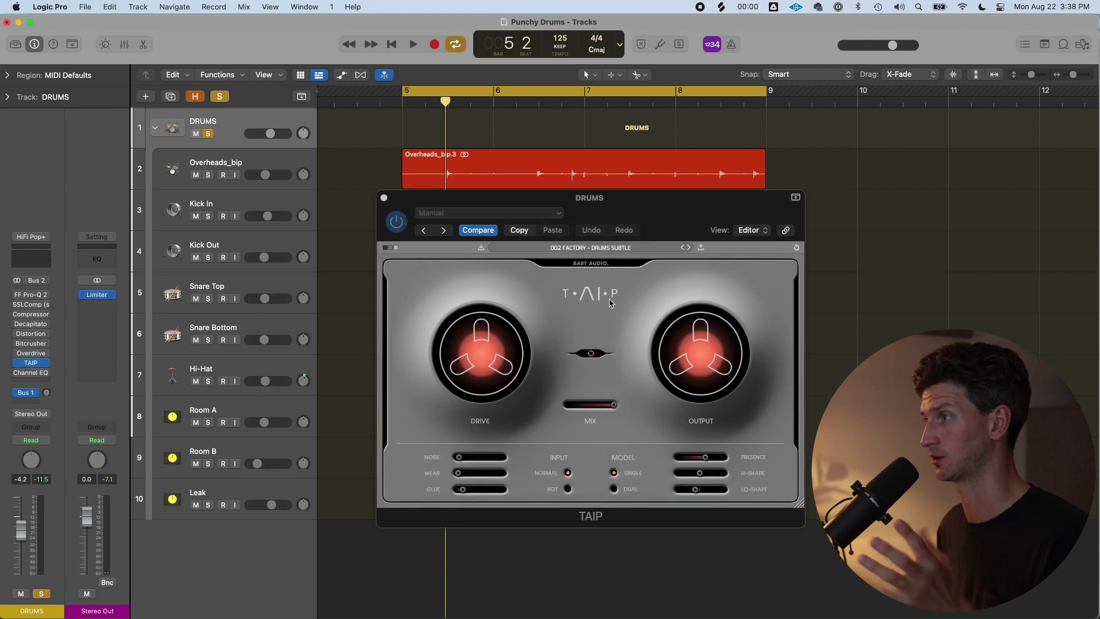
{"action": "left_click_drag", "start_coordinate": [662, 218], "coordinate": [580, 121]}
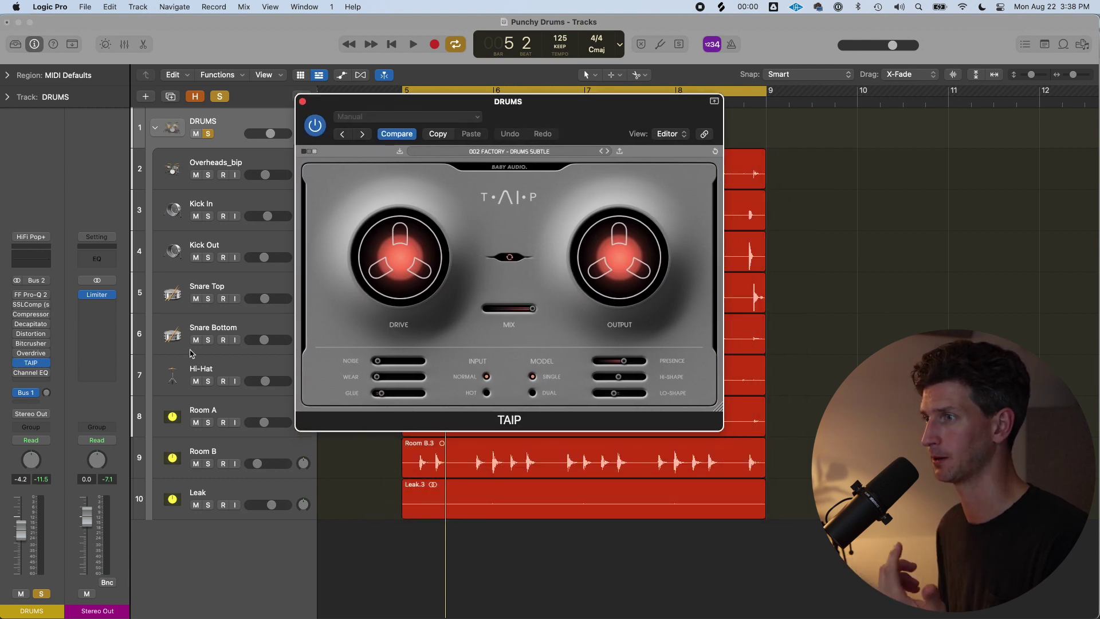
Step: Insert Waves J37 (m) Dual Mono after TAIP and bring TAIP's window back in front
{"action": "left_click", "coordinate": [32, 382]}
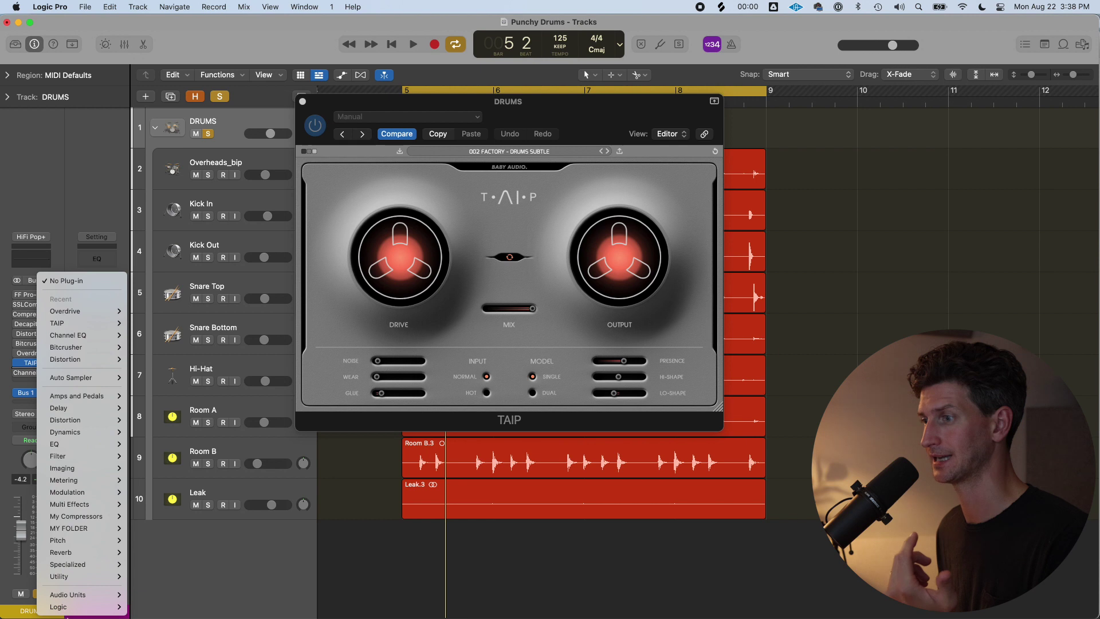
{"action": "mouse_move", "coordinate": [74, 594]}
{"action": "mouse_move", "coordinate": [168, 584]}
{"action": "mouse_move", "coordinate": [258, 522]}
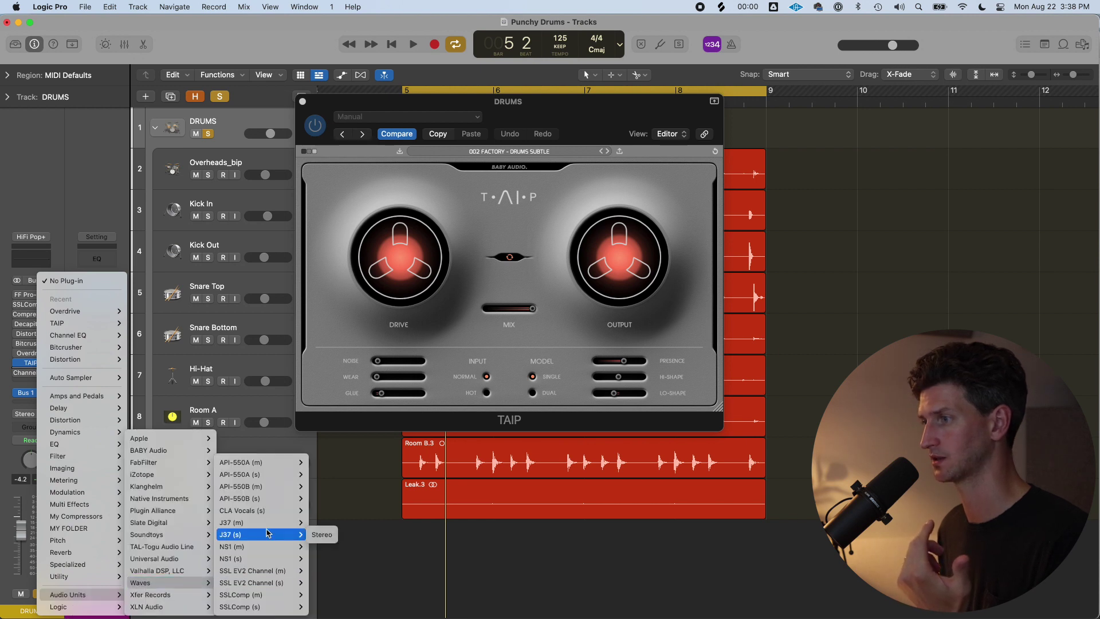
{"action": "left_click", "coordinate": [334, 523]}
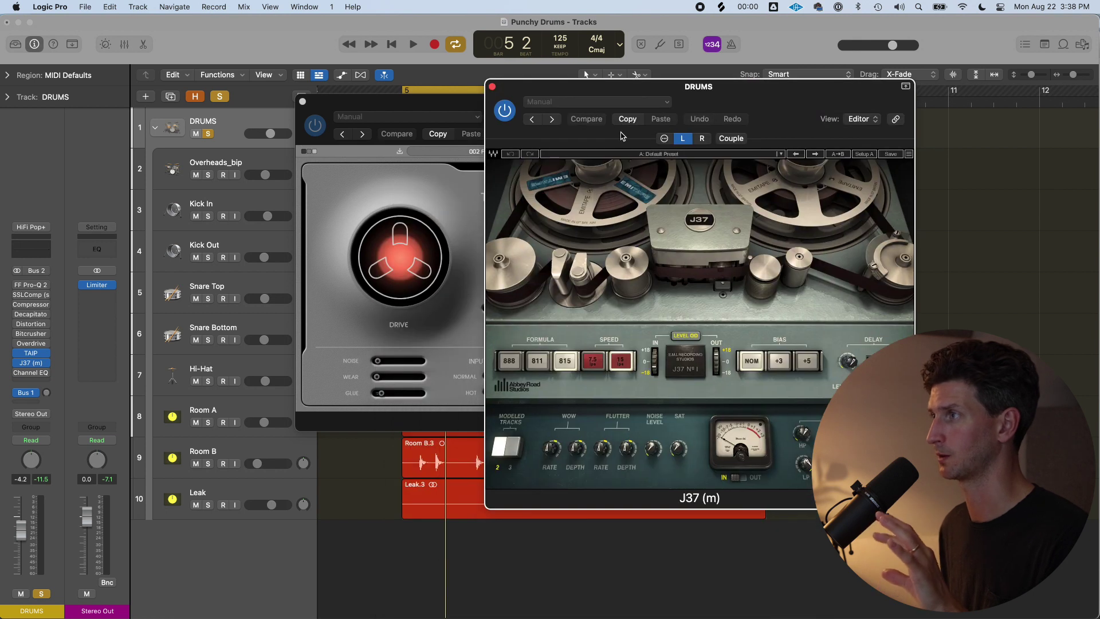
{"action": "left_click", "coordinate": [307, 268]}
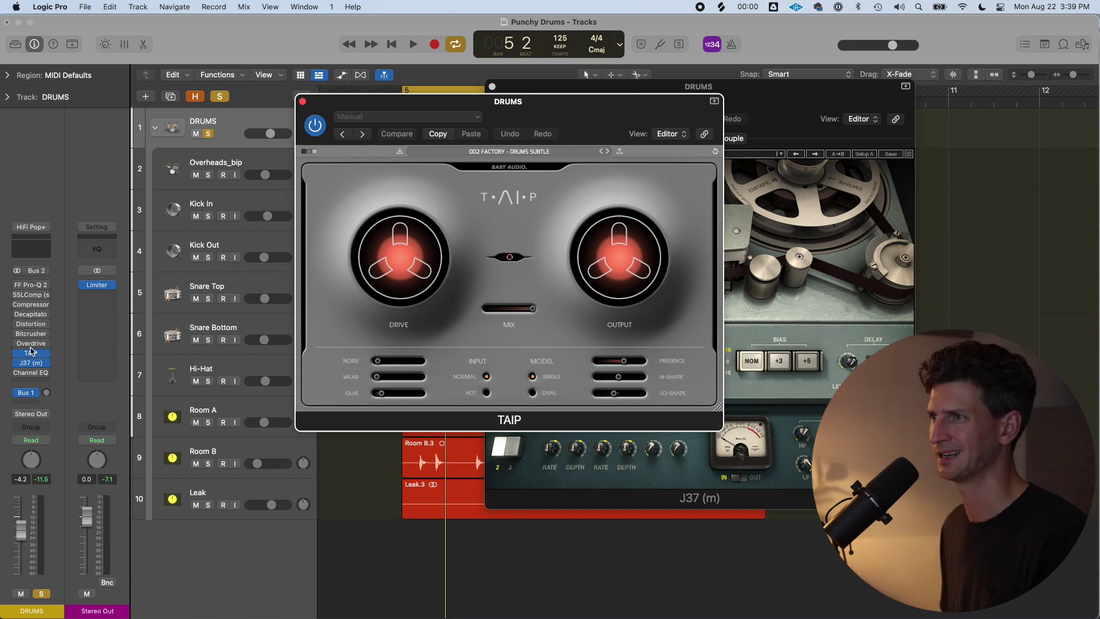
{"action": "left_click", "coordinate": [31, 351]}
{"action": "mouse_move", "coordinate": [80, 484]}
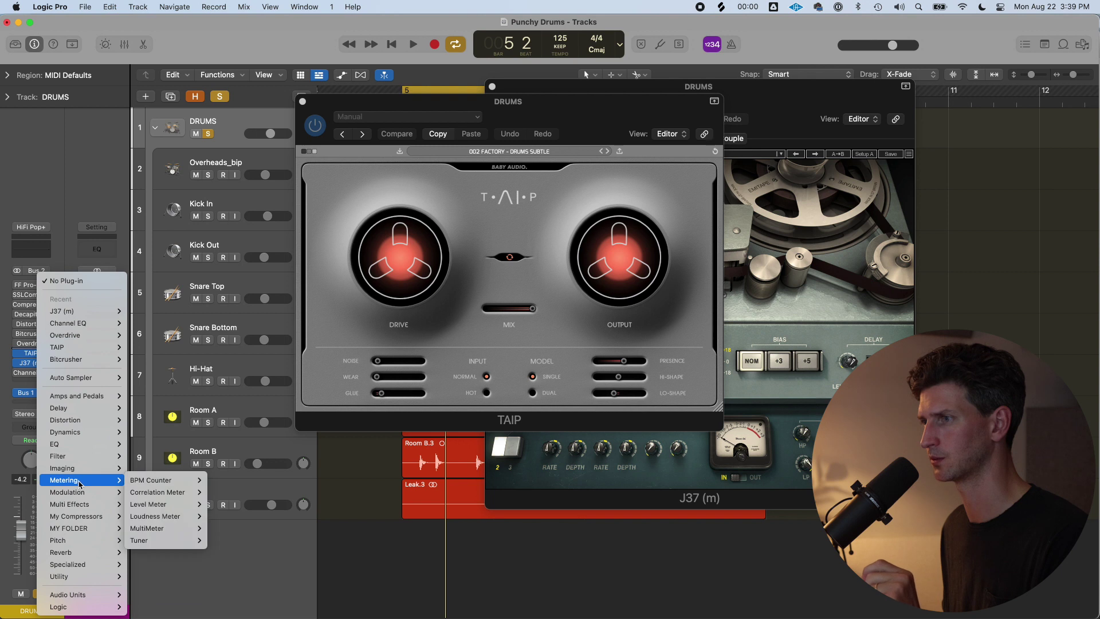
{"action": "mouse_move", "coordinate": [100, 447]}
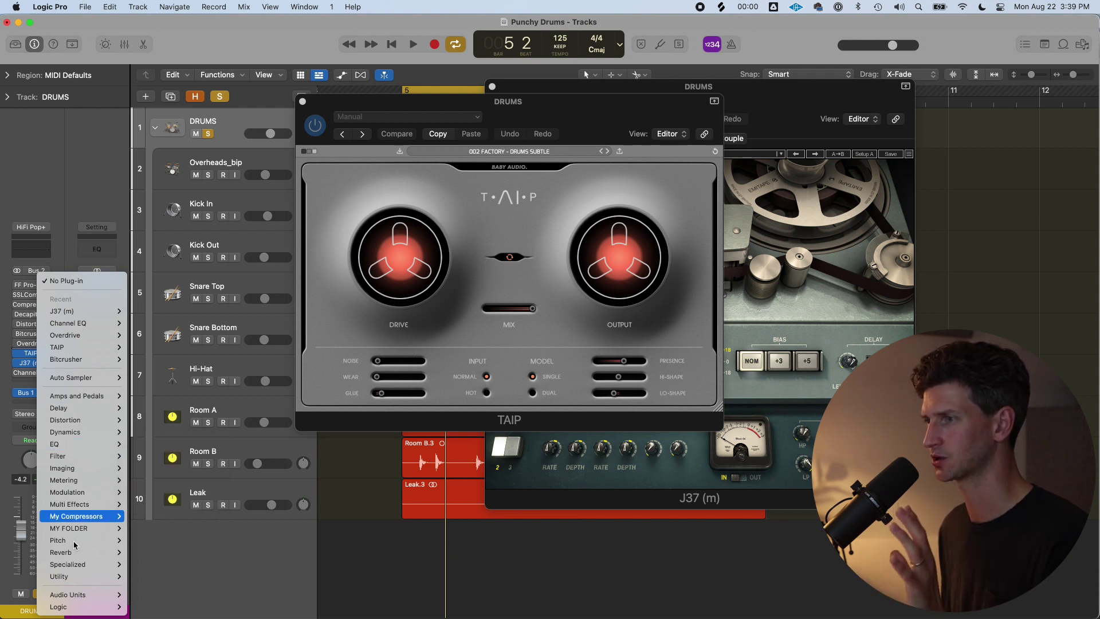
{"action": "mouse_move", "coordinate": [95, 581]}
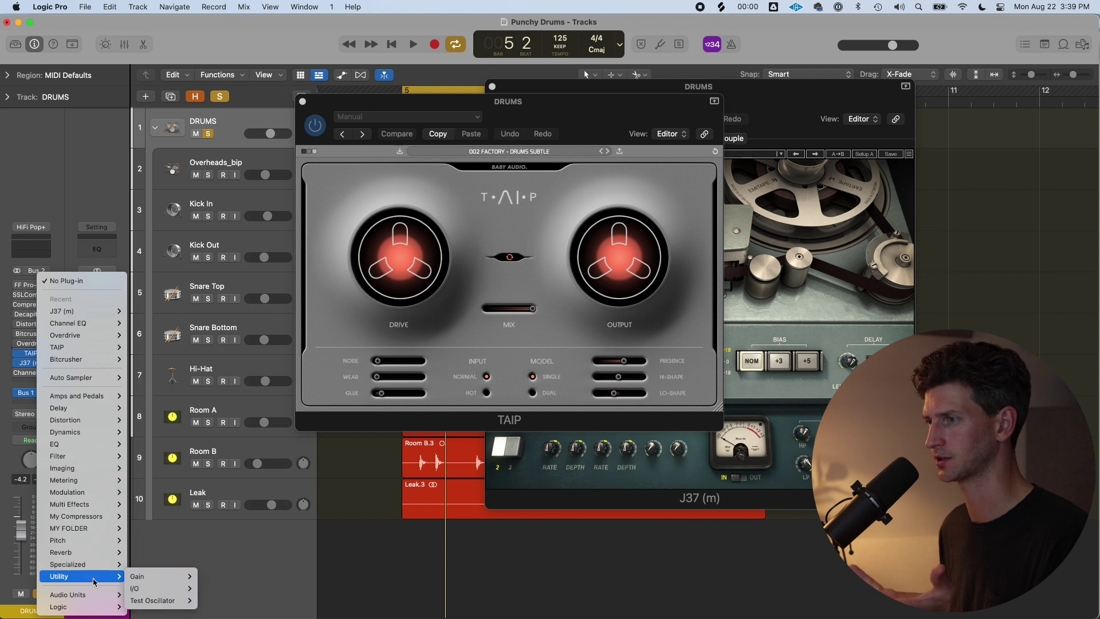
{"action": "left_click", "coordinate": [81, 201]}
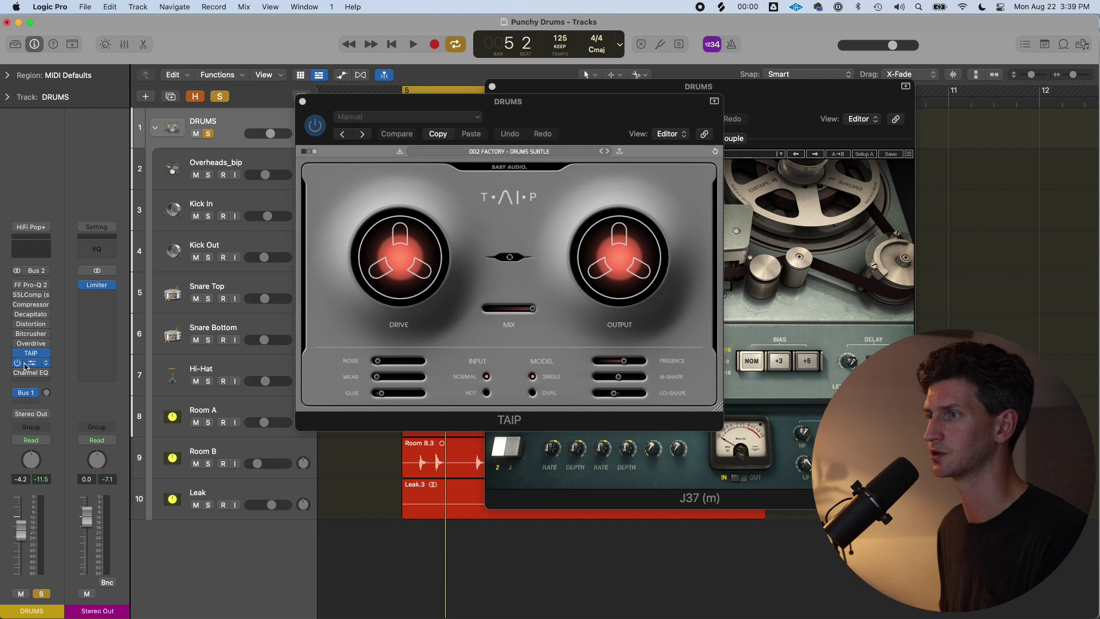
{"action": "left_click", "coordinate": [493, 85]}
Step: Load TAIP's 004 FACTORY - DRUM BUSS GLUE preset and start playback
{"action": "left_click", "coordinate": [499, 151]}
{"action": "left_click", "coordinate": [401, 208]}
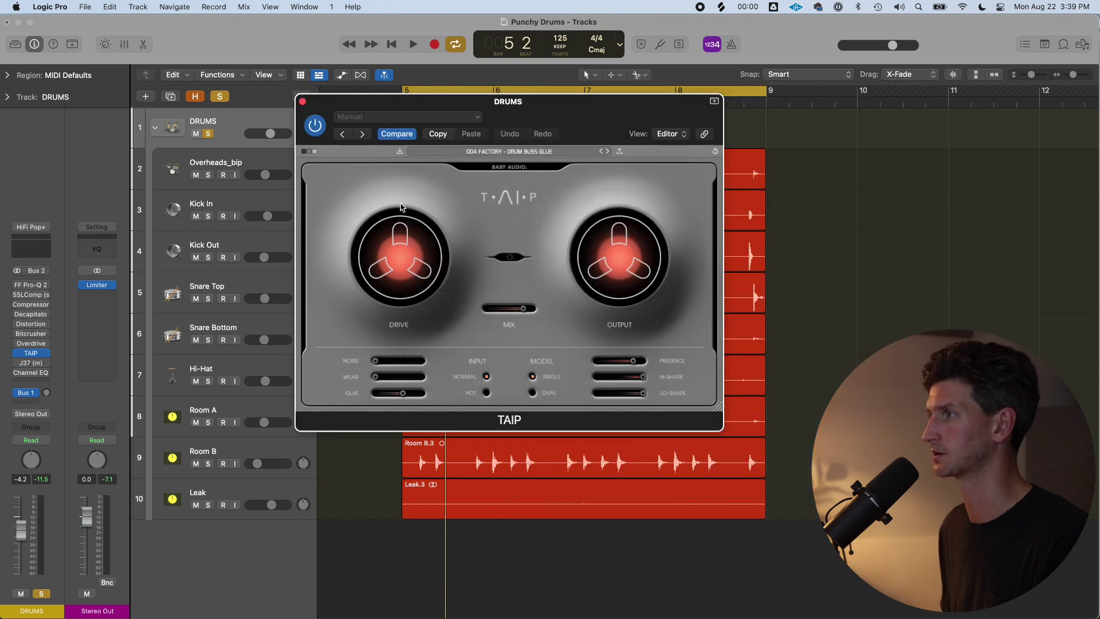
{"action": "key", "text": "space"}
{"action": "left_click_drag", "start_coordinate": [366, 101], "coordinate": [499, 81]}
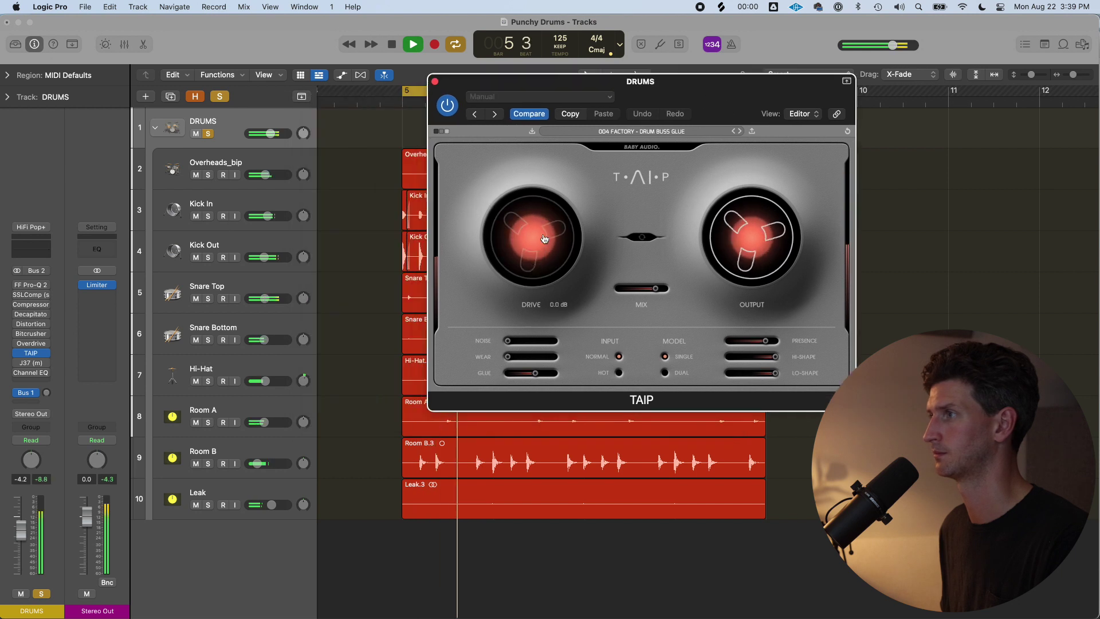
Step: A/B TAIP bypassed versus on and nudge its mix up slightly
{"action": "left_click", "coordinate": [447, 107]}
{"action": "left_click", "coordinate": [447, 107]}
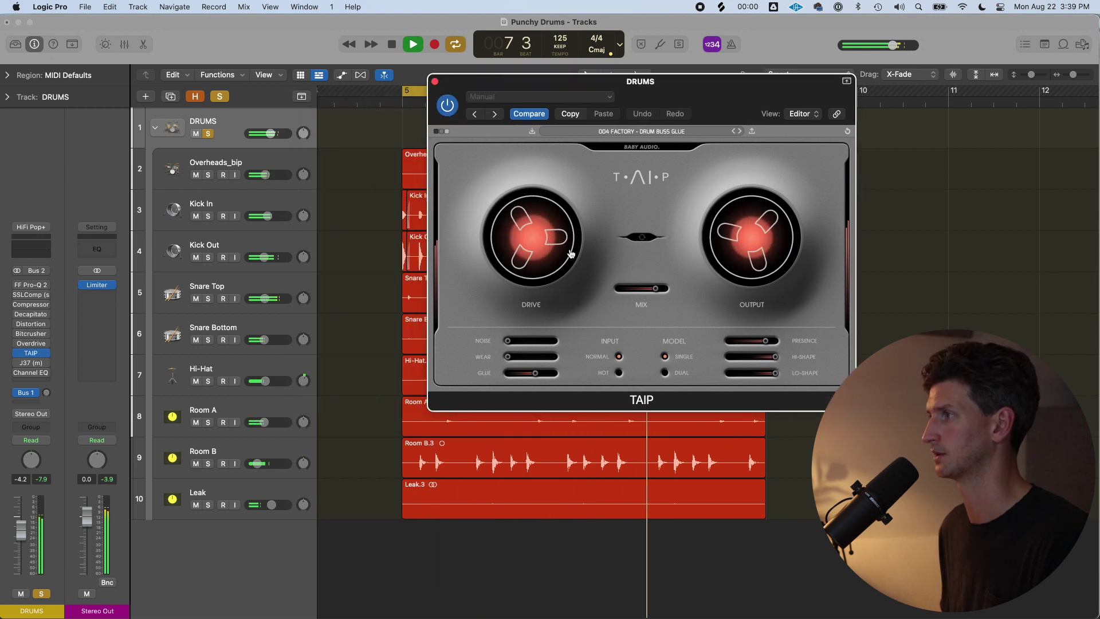
{"action": "left_click_drag", "start_coordinate": [658, 291], "coordinate": [661, 295]}
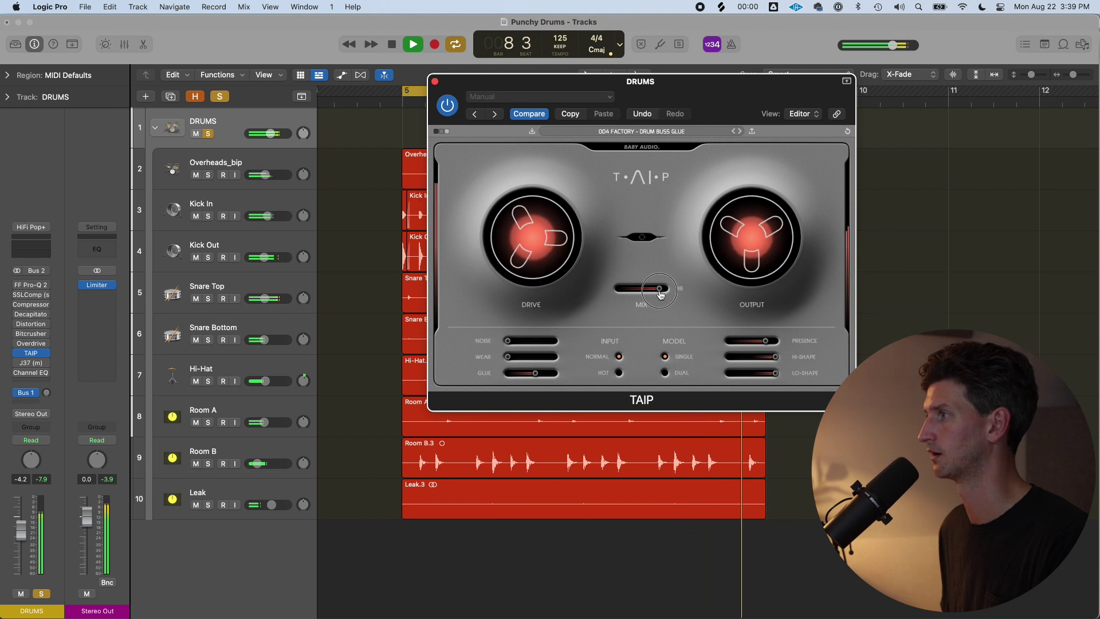
Step: Lower TAIP's mix to 42, open the Decapitator settings and stop playback
{"action": "left_click", "coordinate": [30, 313]}
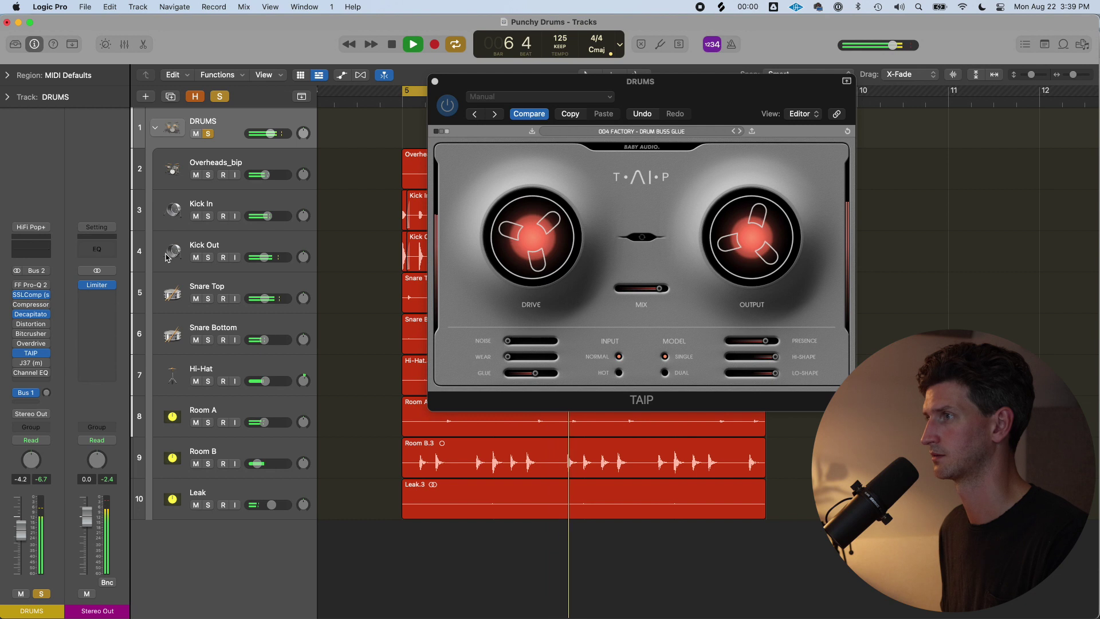
{"action": "mouse_move", "coordinate": [512, 277]}
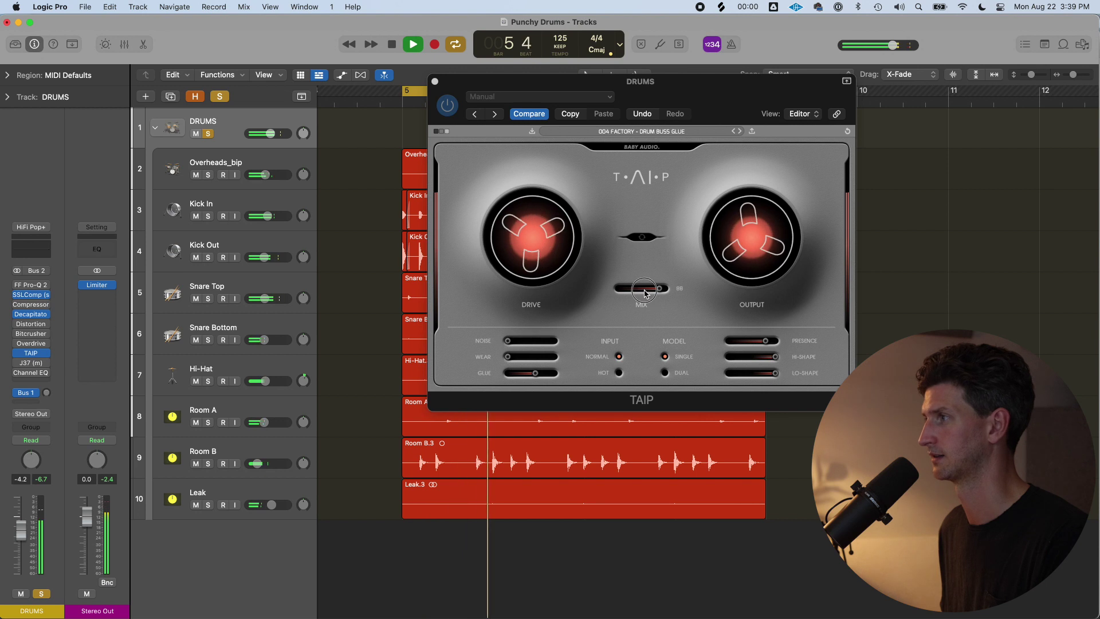
{"action": "left_click_drag", "start_coordinate": [659, 288], "coordinate": [637, 291]}
{"action": "left_click", "coordinate": [30, 314]}
{"action": "key", "text": "space"}
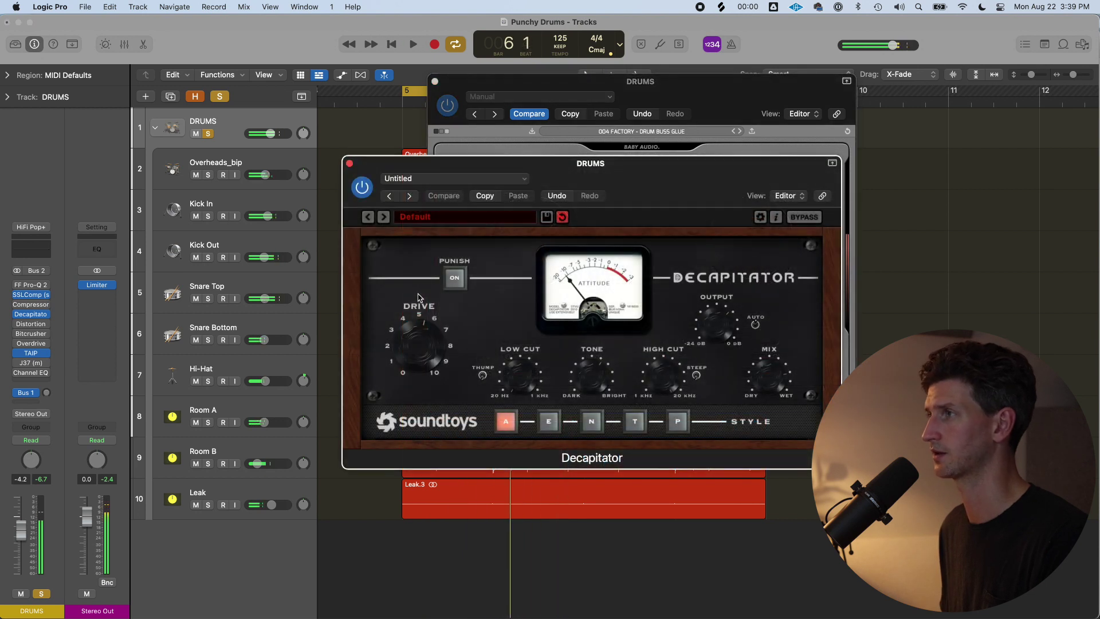
Step: Open the SSL bus compressor and arrange the SSL, TAIP and Decapitator windows side by side
{"action": "left_click", "coordinate": [35, 299]}
{"action": "left_click", "coordinate": [346, 275]}
{"action": "left_click_drag", "start_coordinate": [445, 159], "coordinate": [372, 118]}
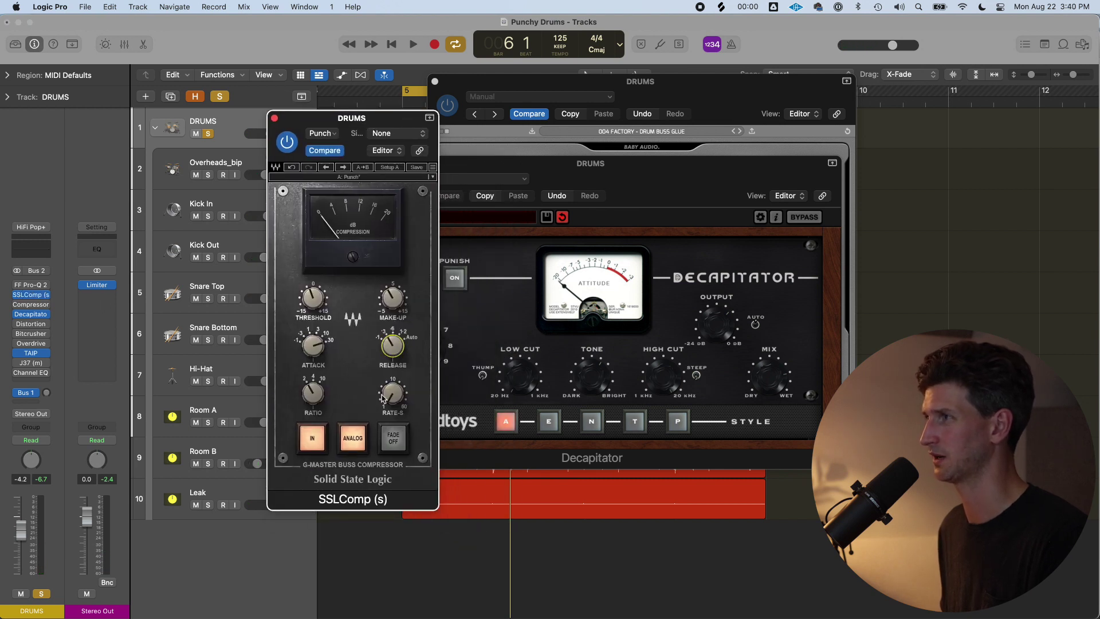
{"action": "left_click_drag", "start_coordinate": [378, 118], "coordinate": [302, 53]}
{"action": "left_click_drag", "start_coordinate": [630, 81], "coordinate": [597, 43]}
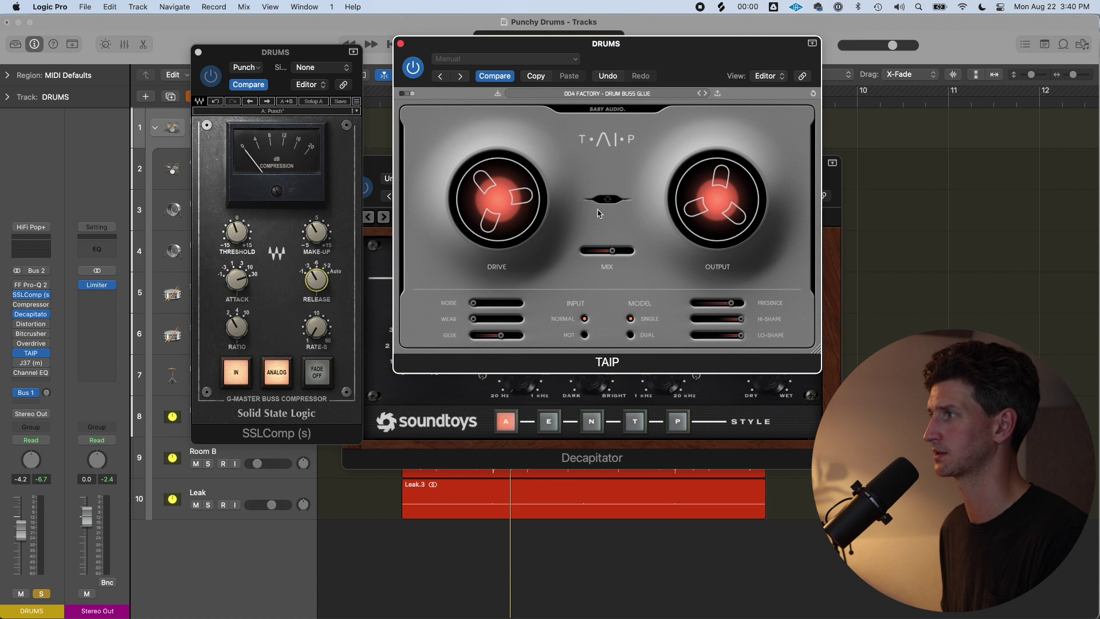
{"action": "left_click", "coordinate": [839, 238]}
{"action": "left_click_drag", "start_coordinate": [563, 164], "coordinate": [810, 205]}
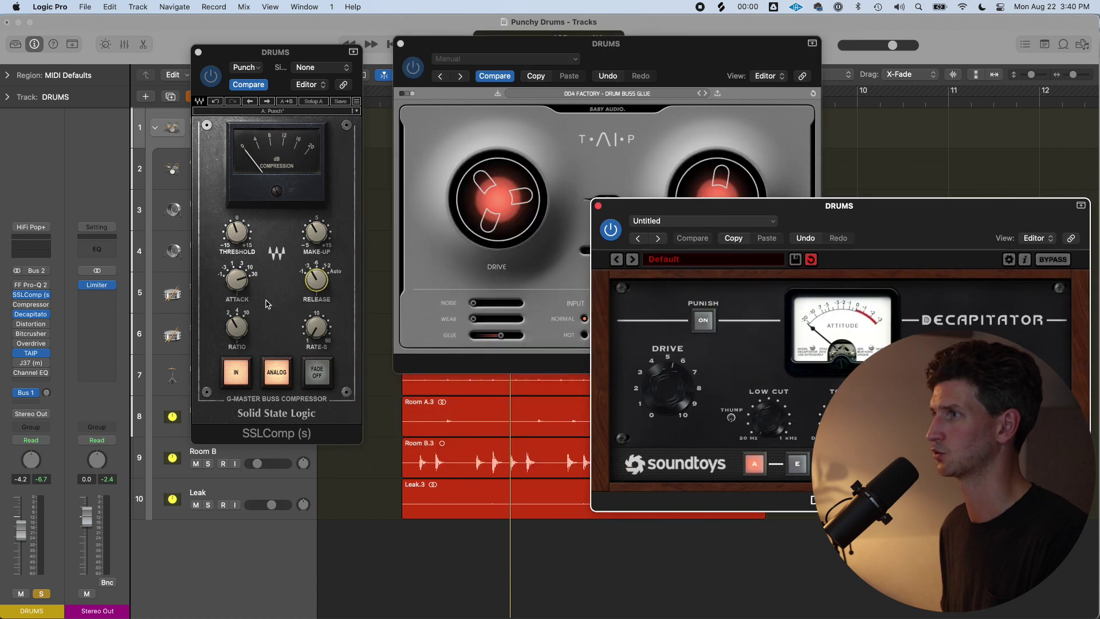
Step: Bypass TAIP tape saturation and start playback to hear the drums
{"action": "left_click", "coordinate": [410, 68]}
{"action": "left_click", "coordinate": [410, 68]}
{"action": "left_click", "coordinate": [614, 228]}
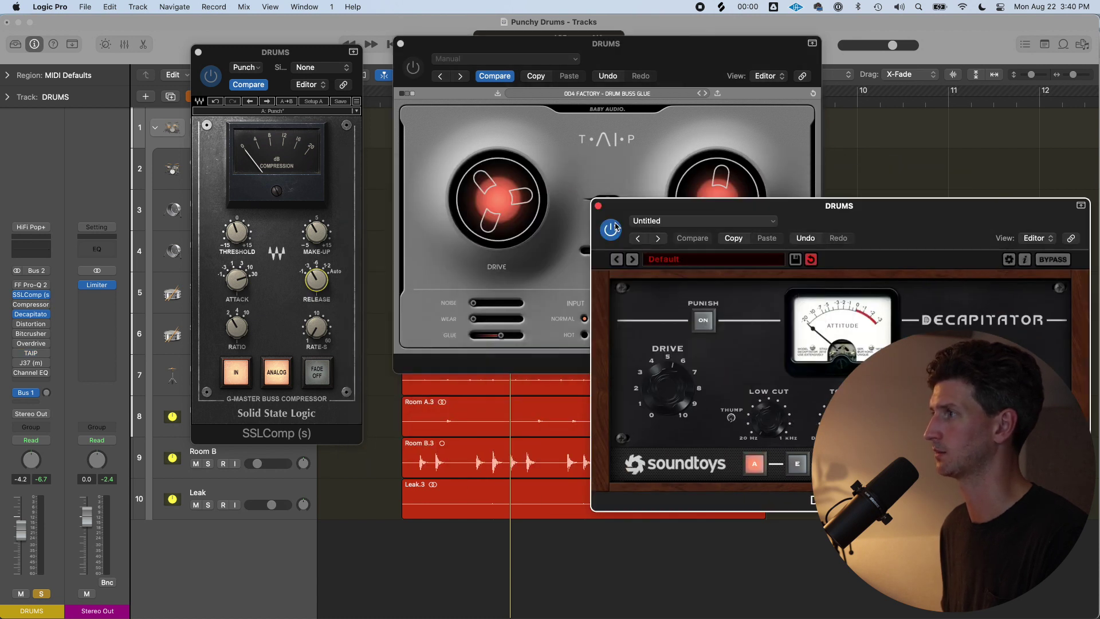
{"action": "left_click", "coordinate": [281, 58]}
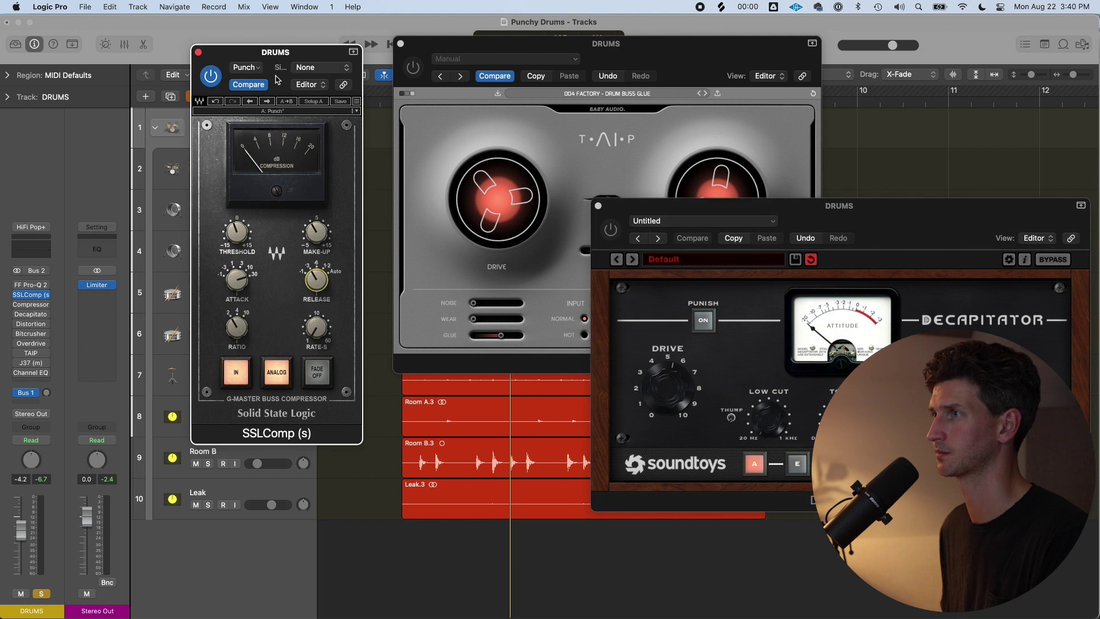
{"action": "key", "text": "space"}
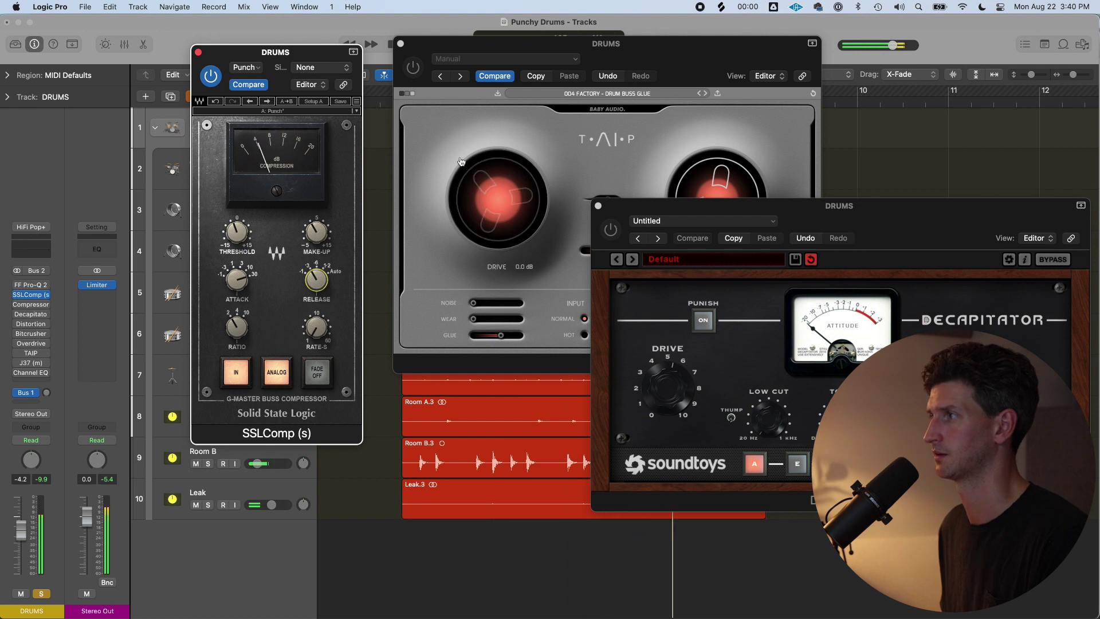
Step: Move Decapitator over TAIP and adjust its Tone knob, then bring TAIP forward
{"action": "left_click", "coordinate": [638, 222]}
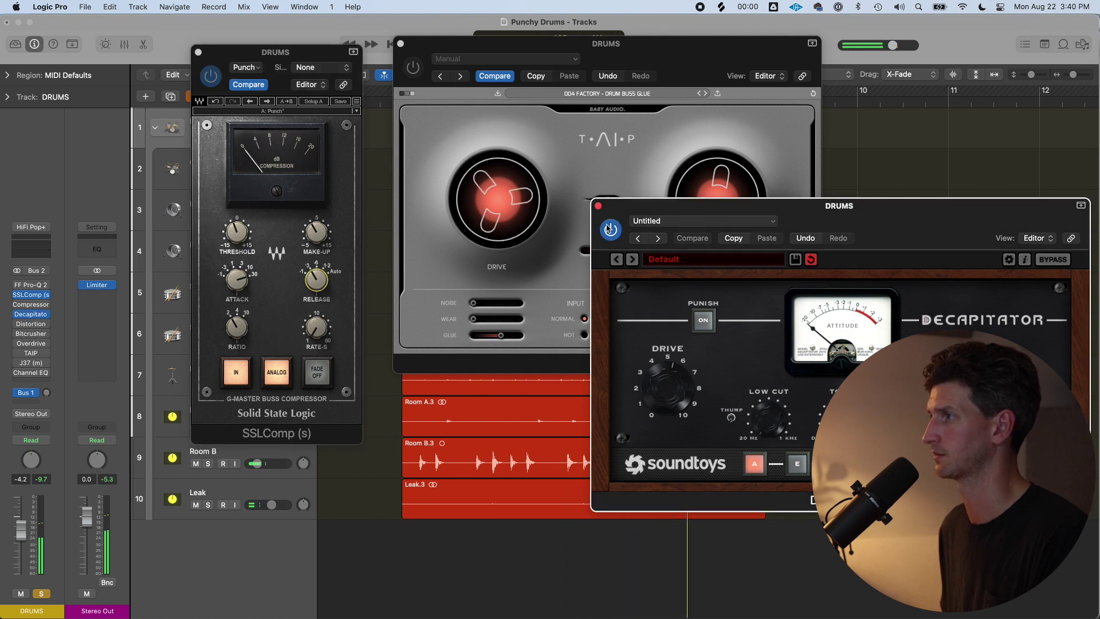
{"action": "left_click_drag", "start_coordinate": [877, 233], "coordinate": [689, 221]}
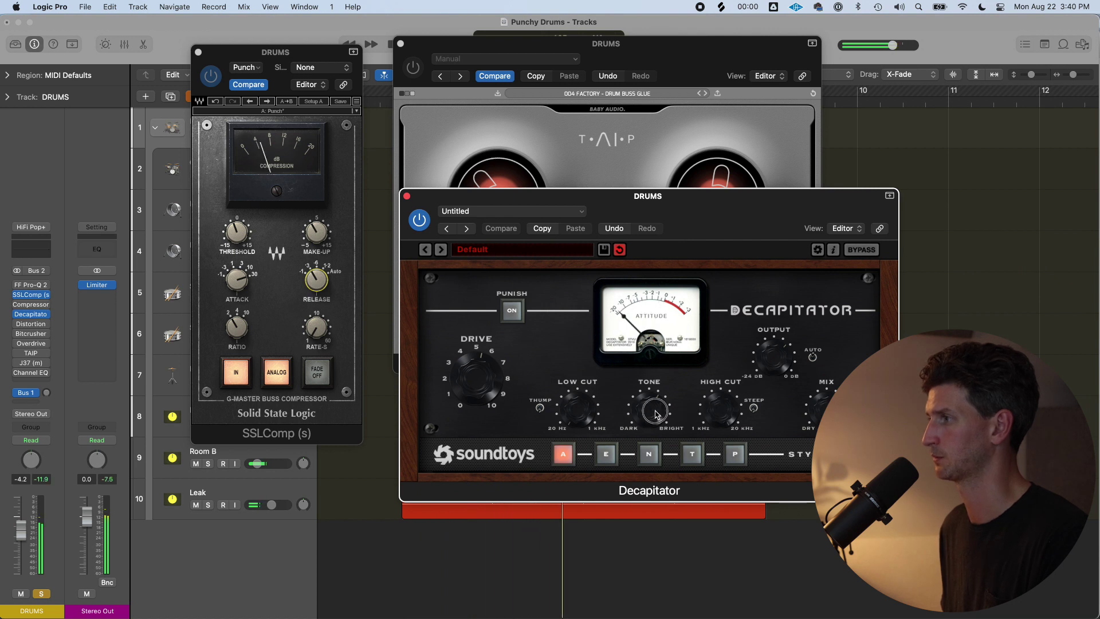
{"action": "left_click_drag", "start_coordinate": [656, 413], "coordinate": [654, 420]}
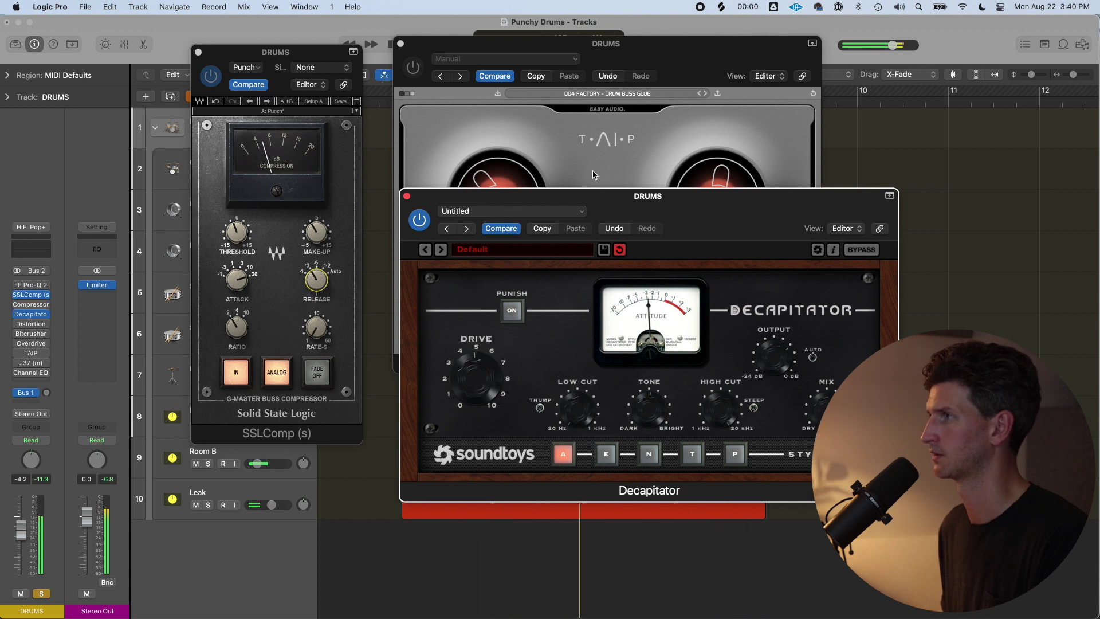
{"action": "left_click", "coordinate": [530, 124]}
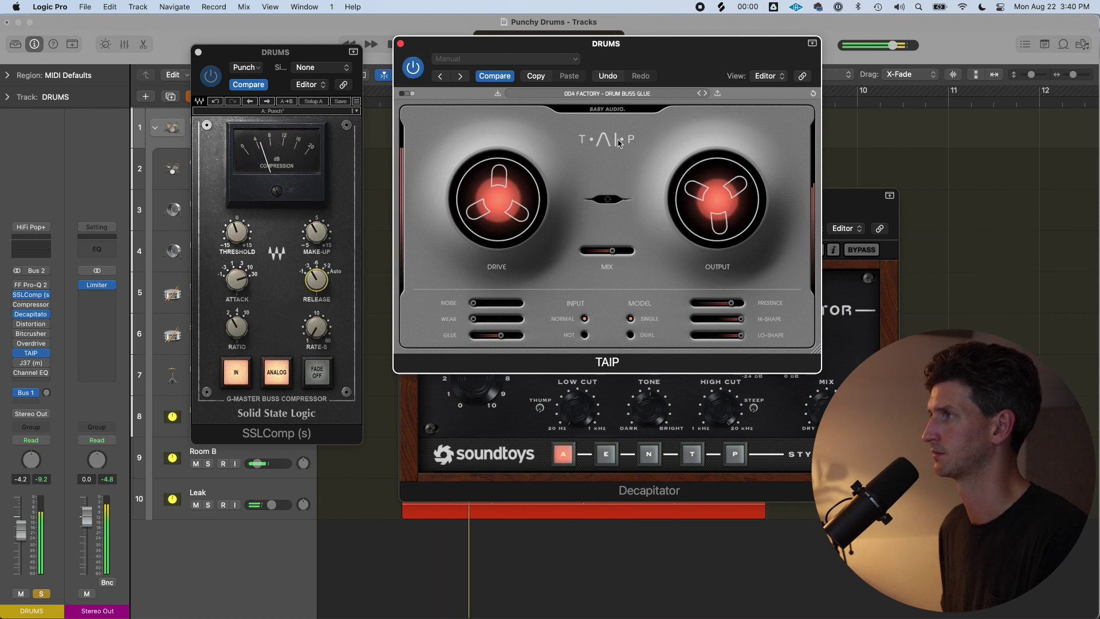
Step: Load TAIP's 002 FACTORY - DRUMS SUBTLE preset, raise mix to about 89 and glue near 23
{"action": "left_click_drag", "start_coordinate": [622, 252], "coordinate": [612, 252]}
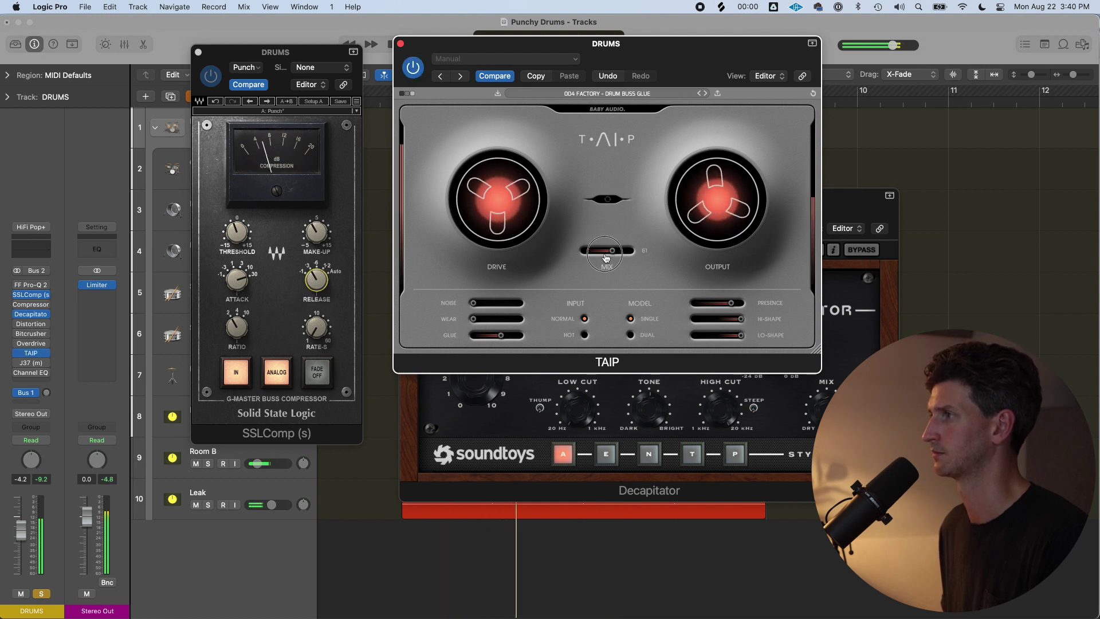
{"action": "left_click", "coordinate": [595, 95]}
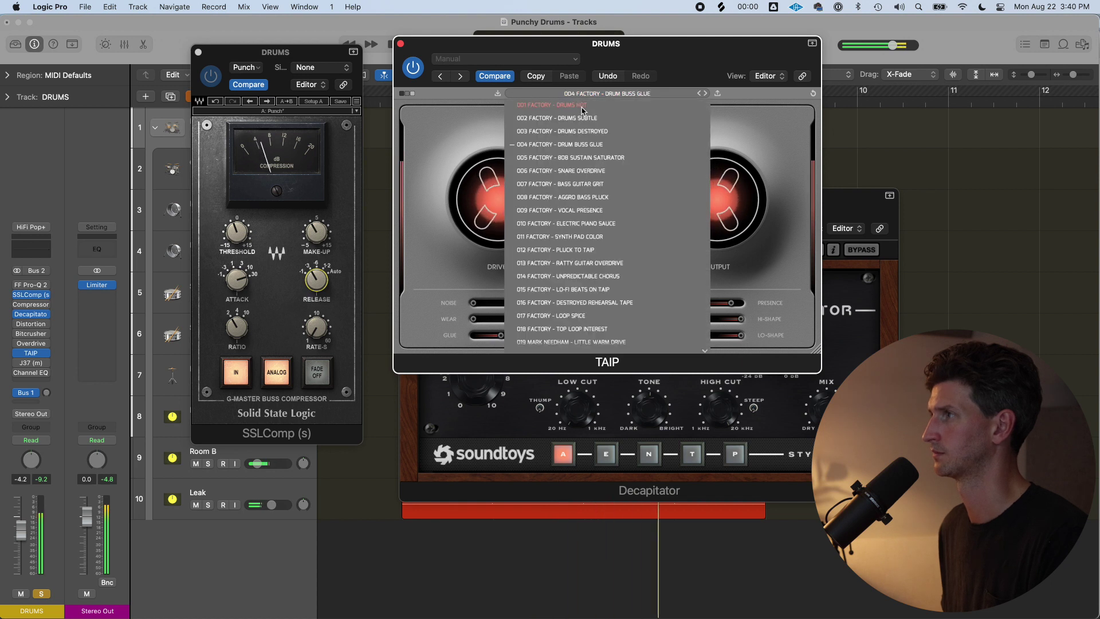
{"action": "left_click", "coordinate": [583, 119]}
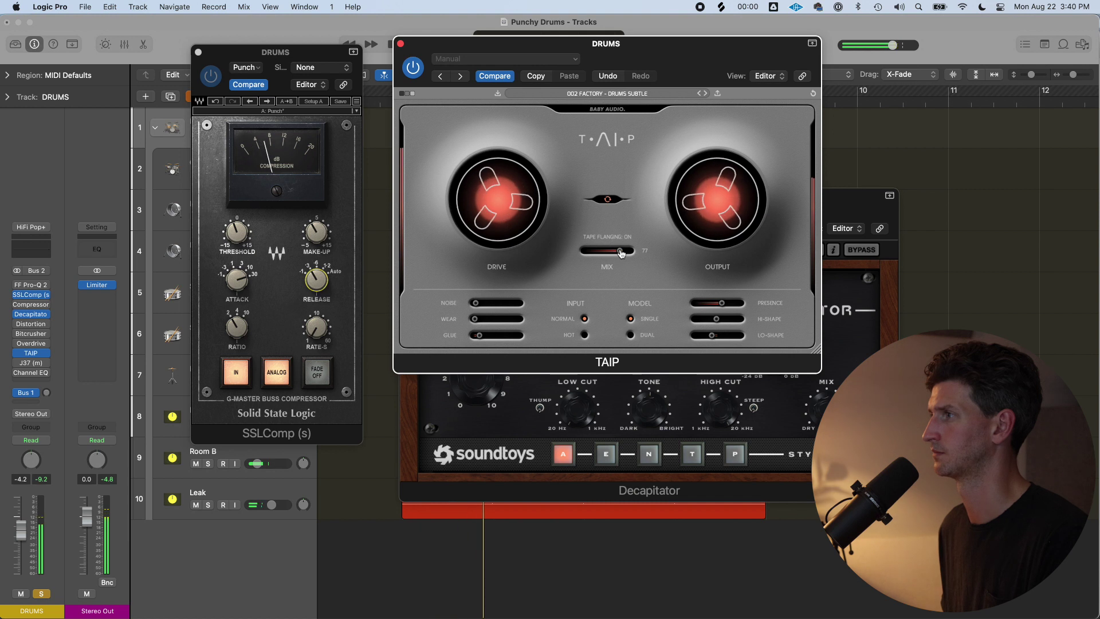
{"action": "left_click_drag", "start_coordinate": [624, 256], "coordinate": [625, 257]}
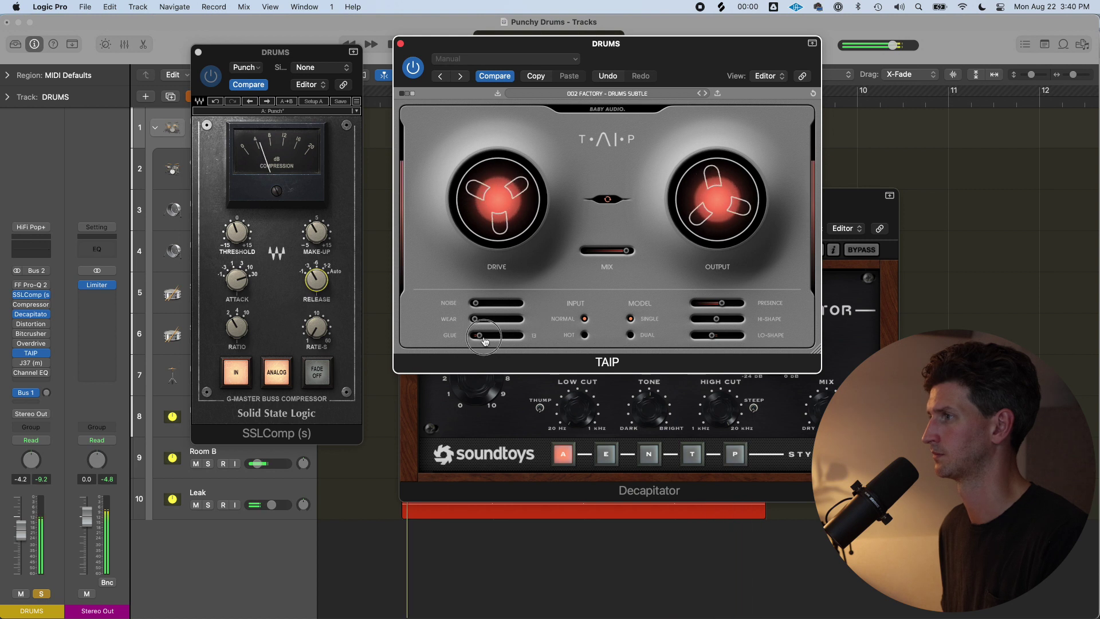
{"action": "mouse_move", "coordinate": [484, 340]}
{"action": "left_mouse_down"}
{"action": "mouse_move", "coordinate": [508, 342]}
{"action": "mouse_move", "coordinate": [495, 345]}
{"action": "left_mouse_up"}
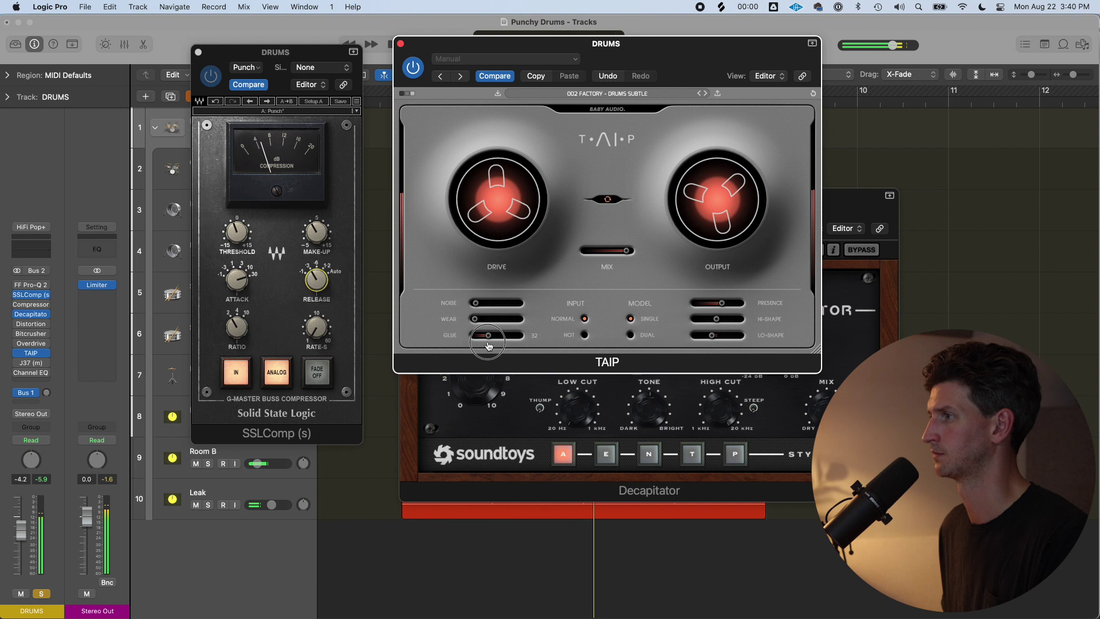
{"action": "left_click_drag", "start_coordinate": [487, 345], "coordinate": [483, 344]}
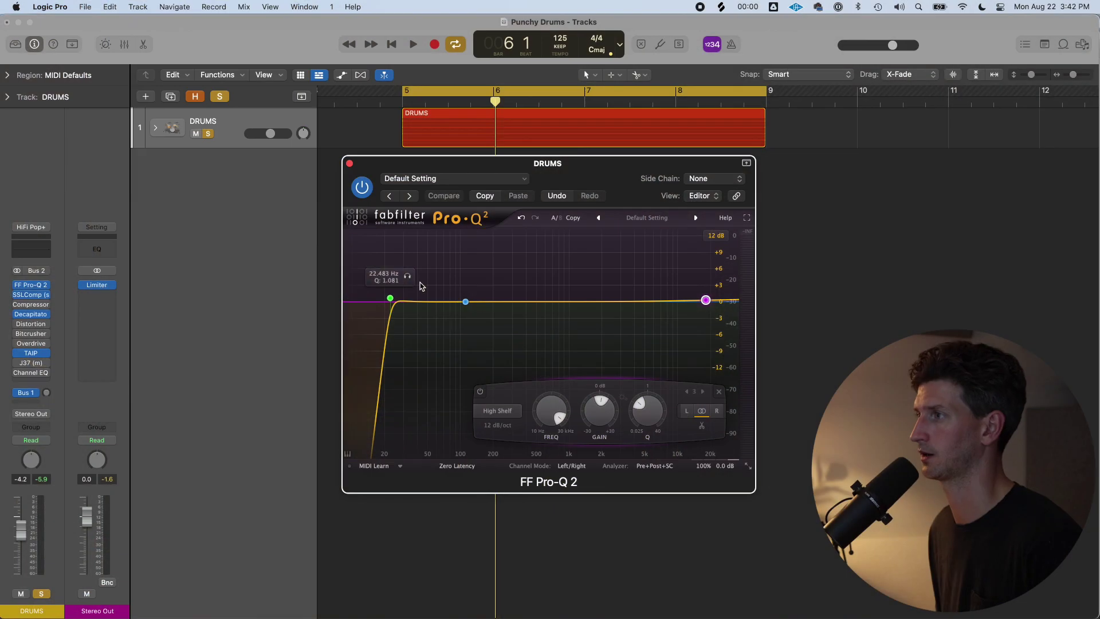
Step: Lower the low cut, add low-shelf, 1.25 kHz bell and high-shelf boosts, and a −2.7 dB cut at 124 Hz
{"action": "left_click_drag", "start_coordinate": [390, 302], "coordinate": [383, 300]}
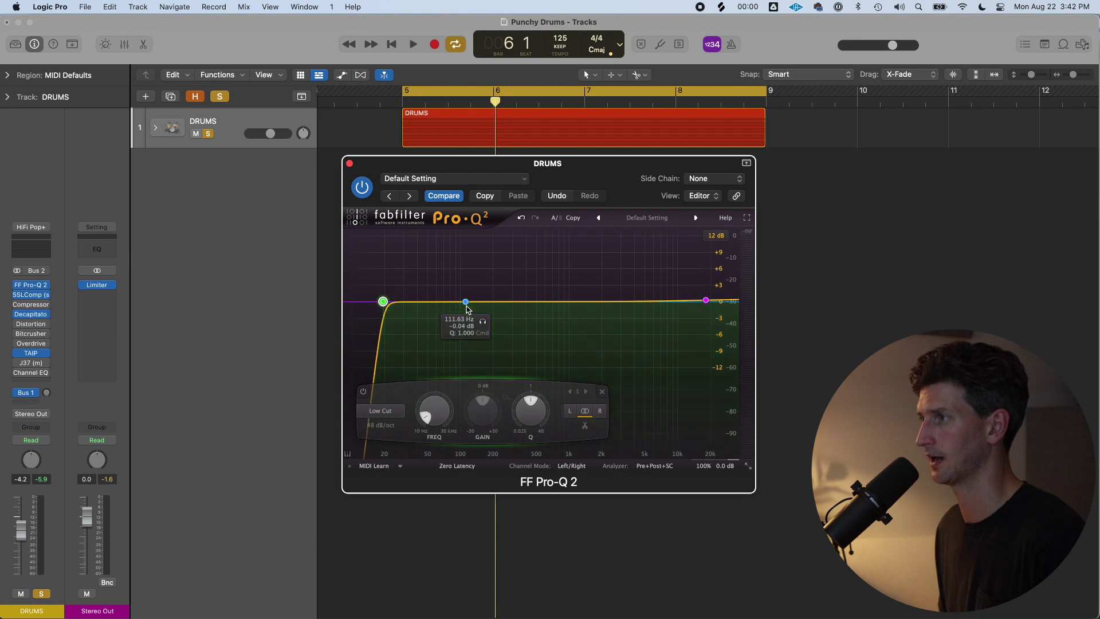
{"action": "left_click_drag", "start_coordinate": [465, 301], "coordinate": [439, 294]}
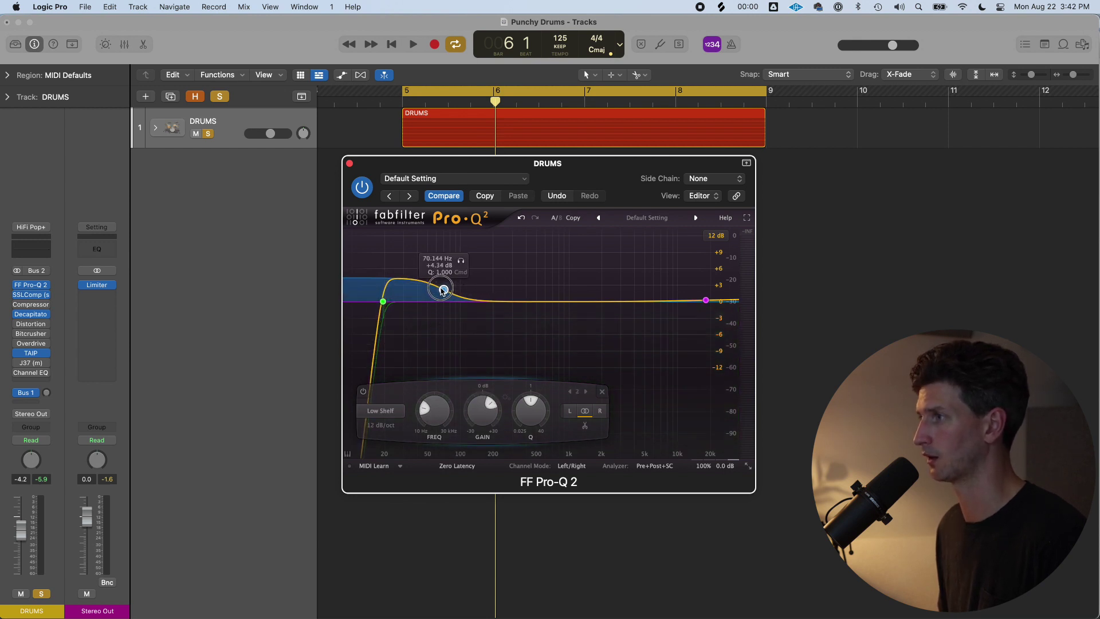
{"action": "left_click_drag", "start_coordinate": [574, 303], "coordinate": [580, 281]}
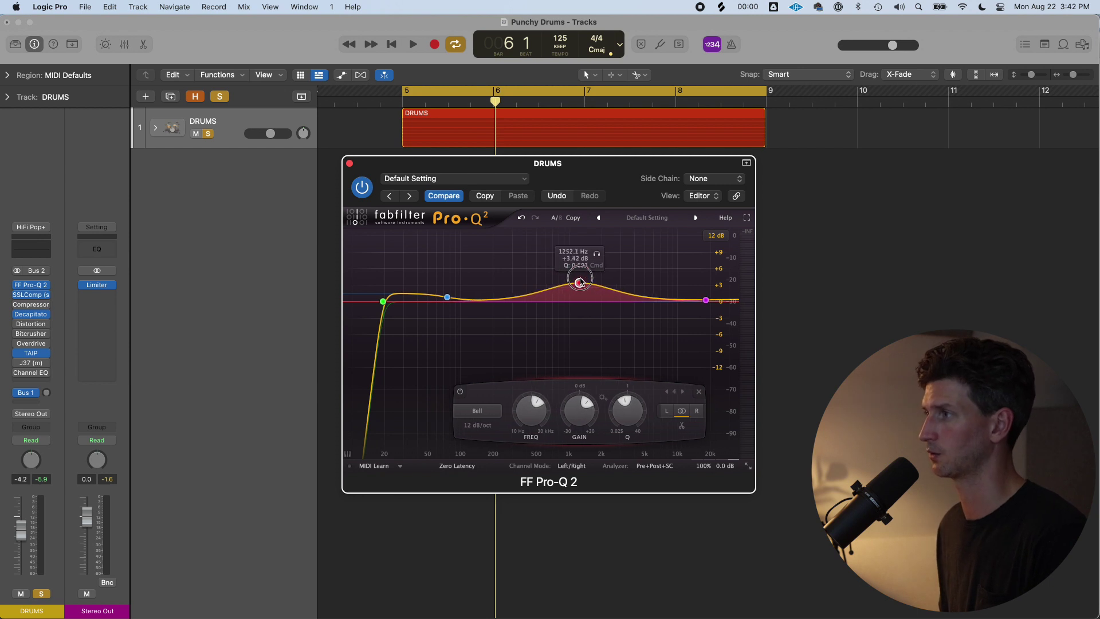
{"action": "left_click_drag", "start_coordinate": [697, 301], "coordinate": [706, 275]}
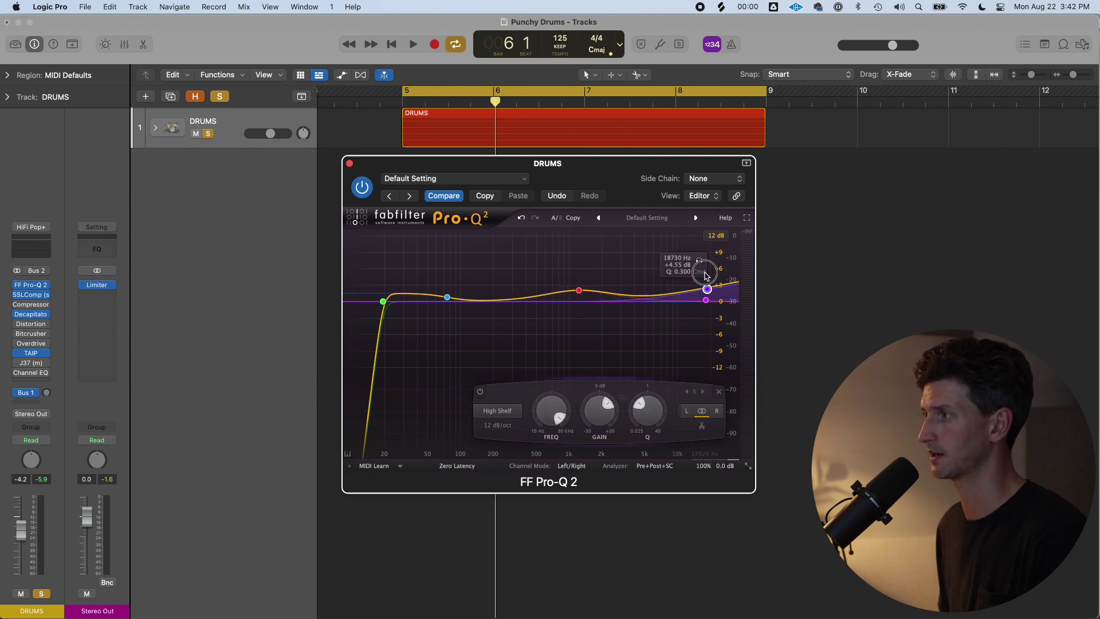
{"action": "left_click_drag", "start_coordinate": [480, 300], "coordinate": [482, 312]}
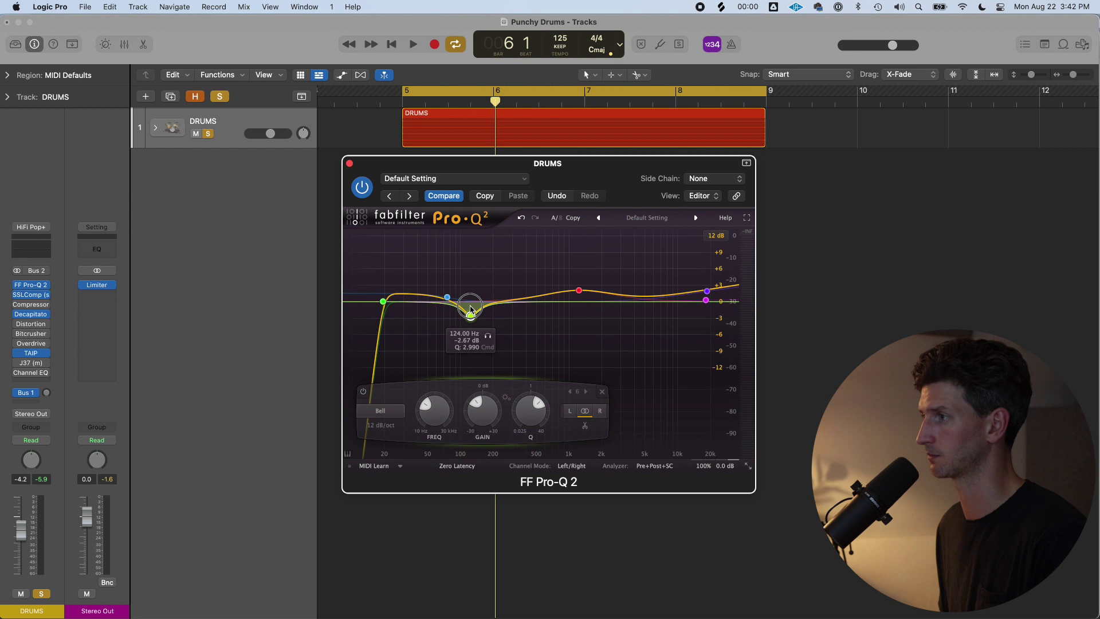